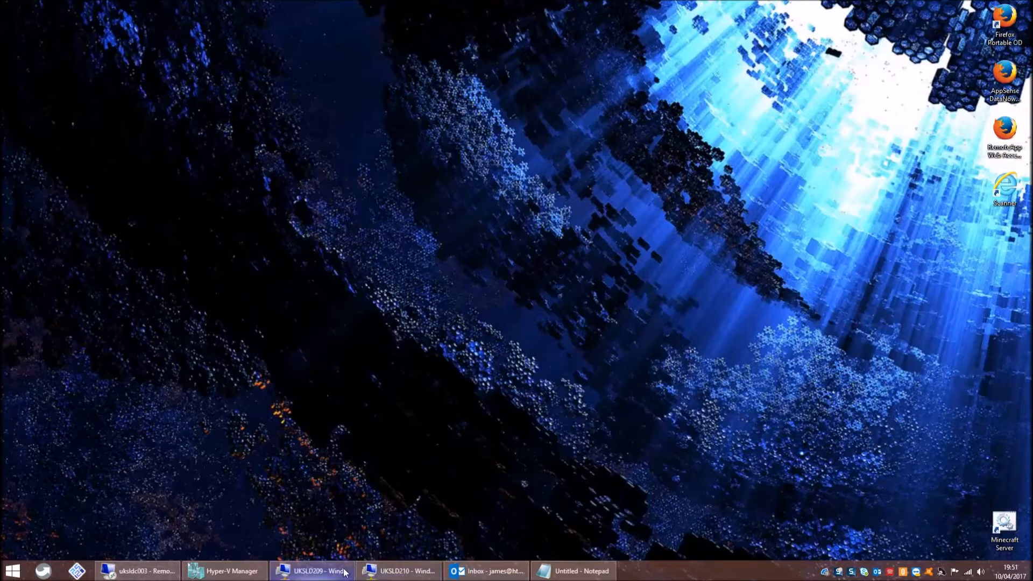
# Restore both VM windows and sign in to UKSLD210 with the account password.
pyautogui.moveTo(345, 573)
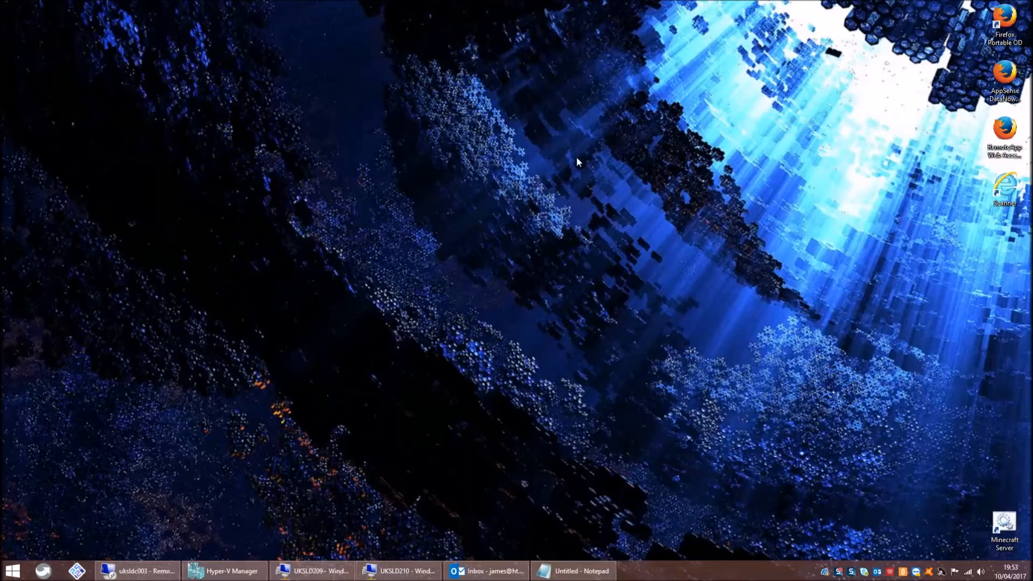
pyautogui.click(313, 571)
pyautogui.click(380, 574)
pyautogui.click(355, 412)
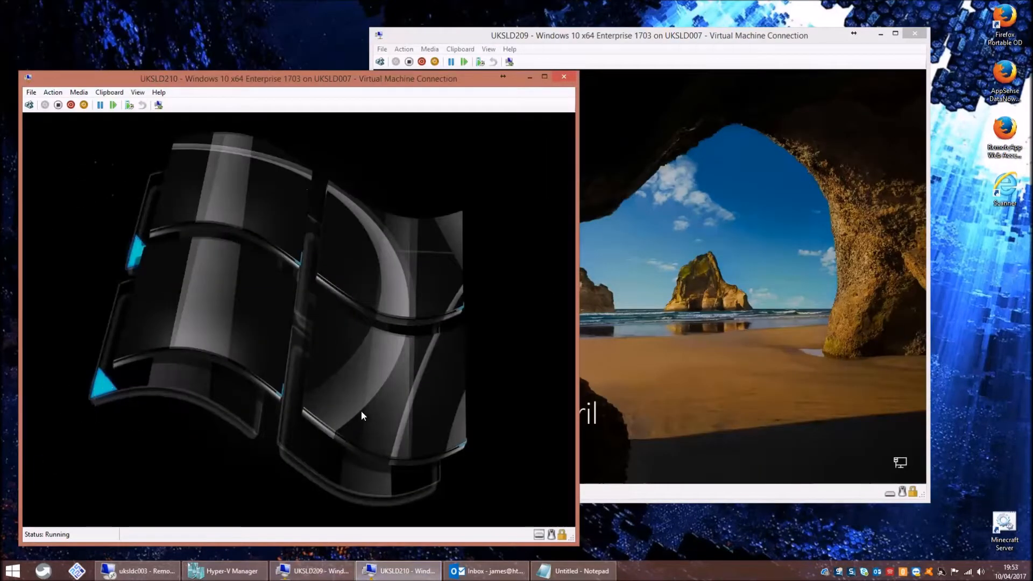
pyautogui.write('••••••••')
pyautogui.press('BackSpace')
pyautogui.press('BackSpace')
pyautogui.press('BackSpace')
pyautogui.press('BackSpace')
pyautogui.press('BackSpace')
pyautogui.press('BackSpace')
pyautogui.press('BackSpace')
pyautogui.press('BackSpace')
pyautogui.write('•••••••••••••')
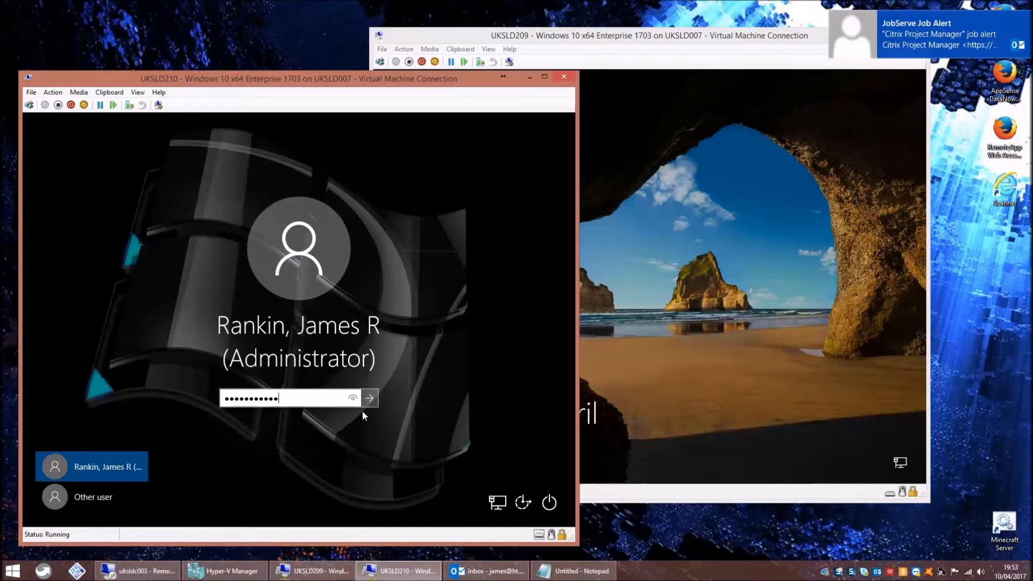
pyautogui.press('Return')
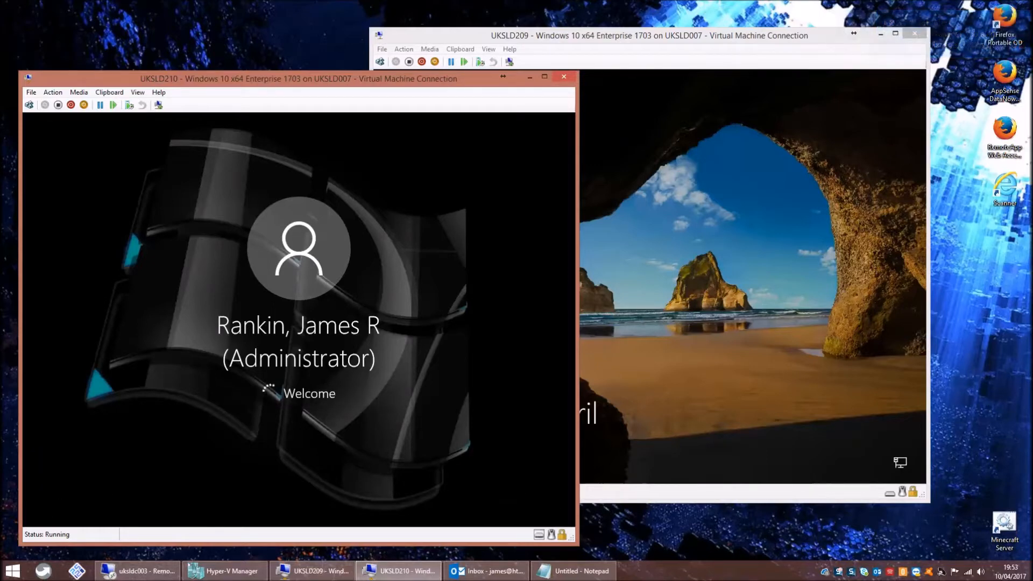
# Sign in to UKSLD209 with its password, then return to the UKSLD210 window.
pyautogui.click(667, 293)
pyautogui.click(590, 357)
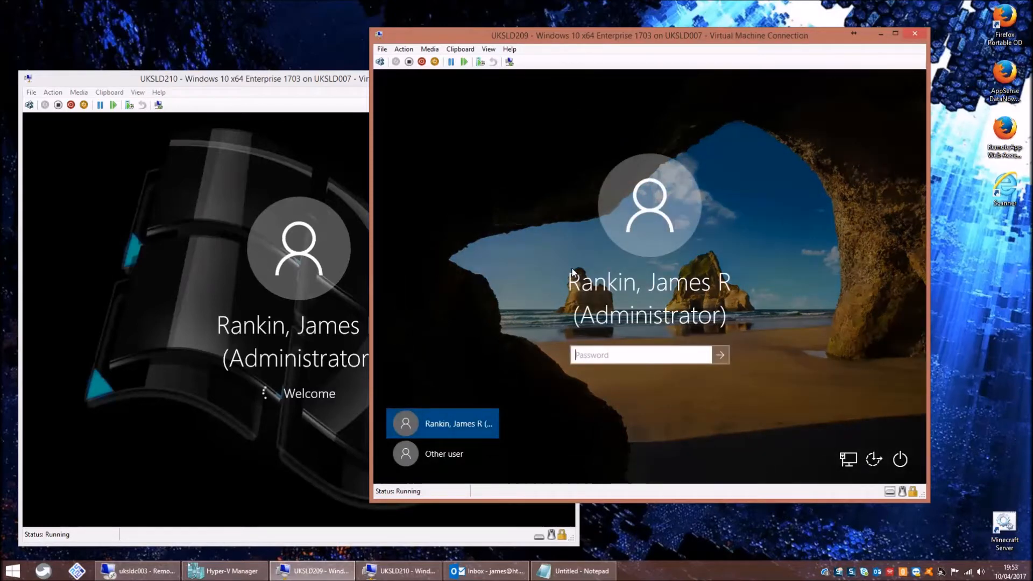
pyautogui.write('•••••••••••••')
pyautogui.press('Return')
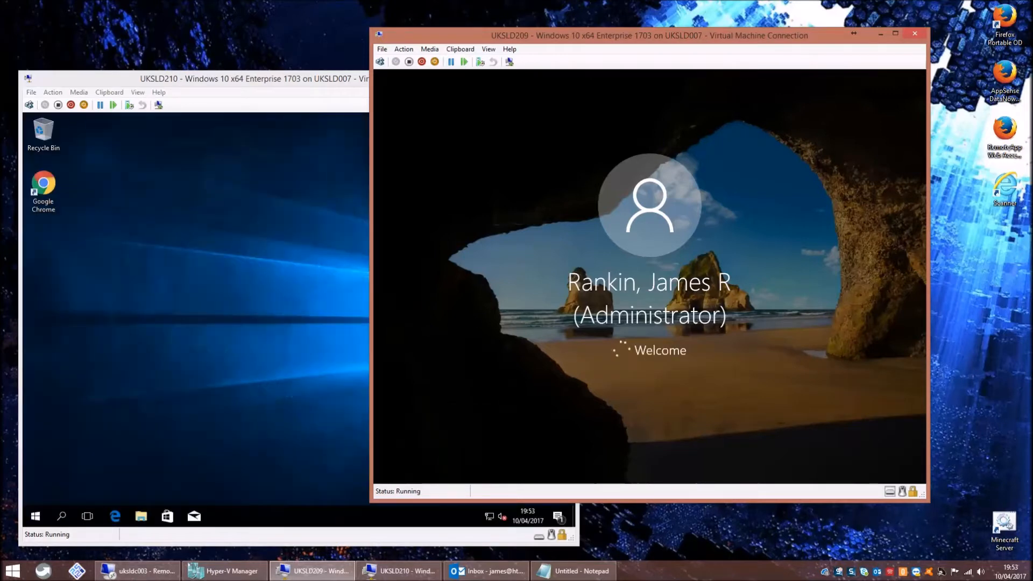
pyautogui.click(177, 155)
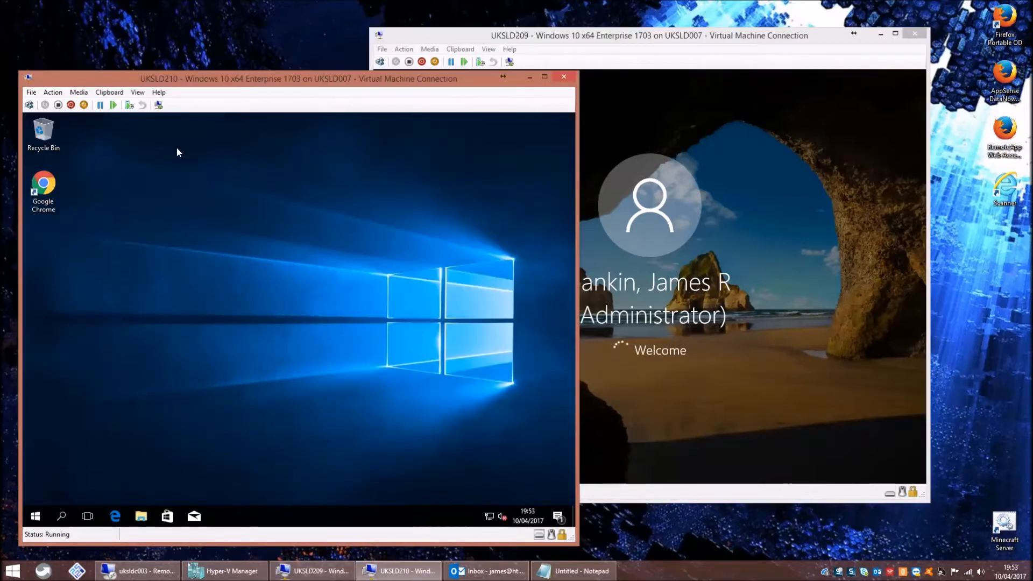
# On both VMs, open the \\uksldc003\filestore\FSLogix share from the Run prompt.
pyautogui.rightClick(37, 517)
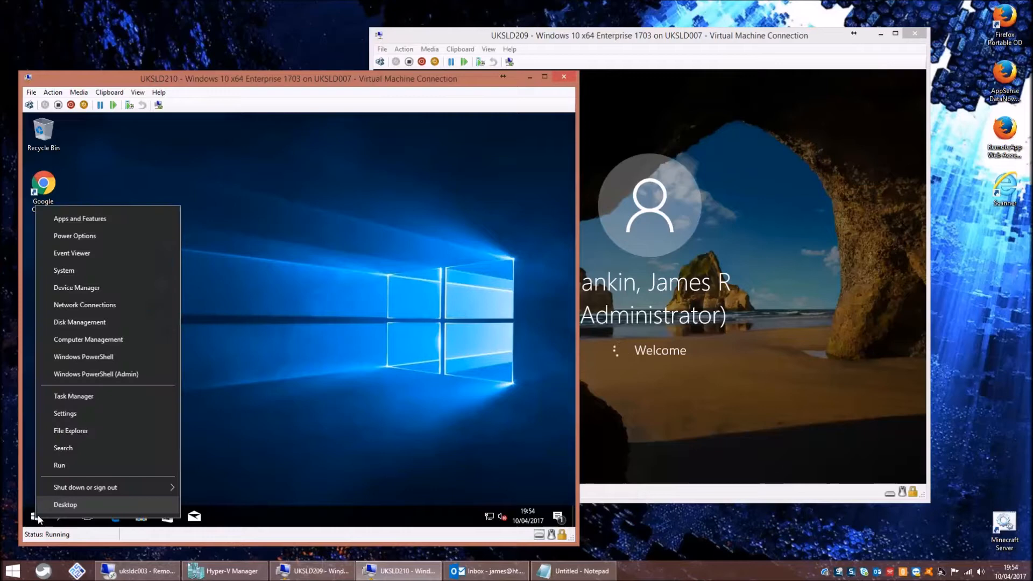
pyautogui.click(73, 467)
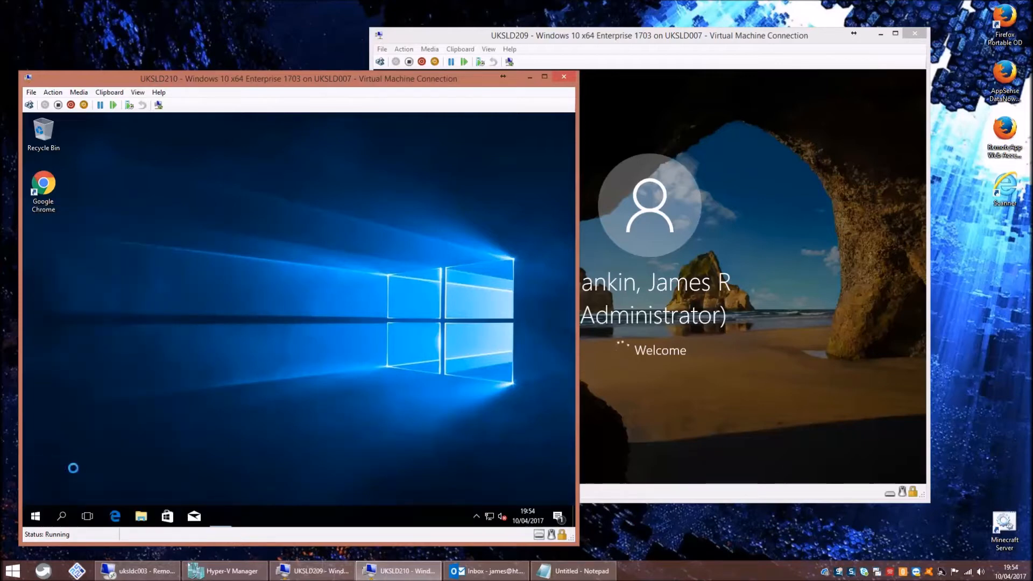
pyautogui.press('Down')
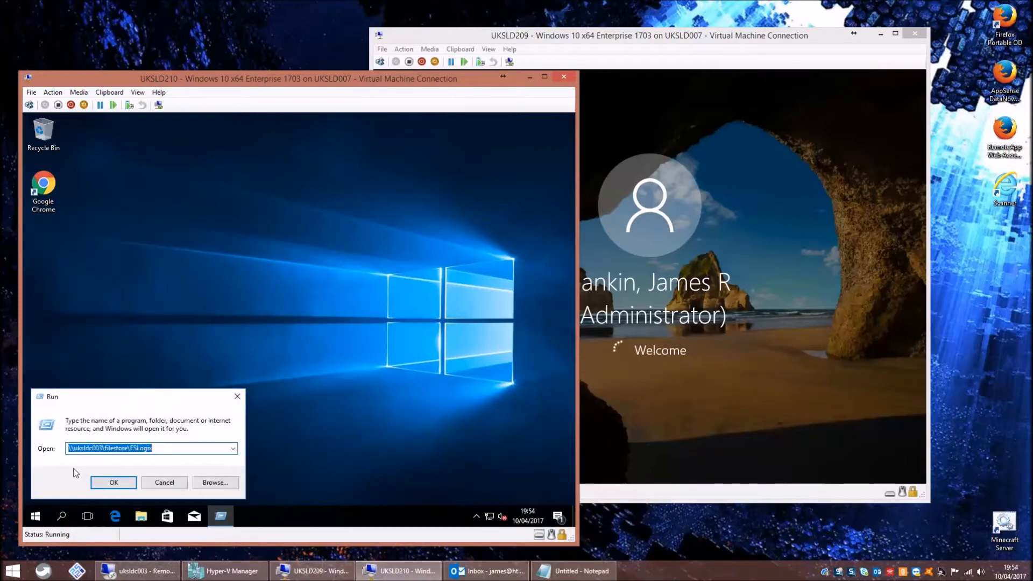
pyautogui.press('Return')
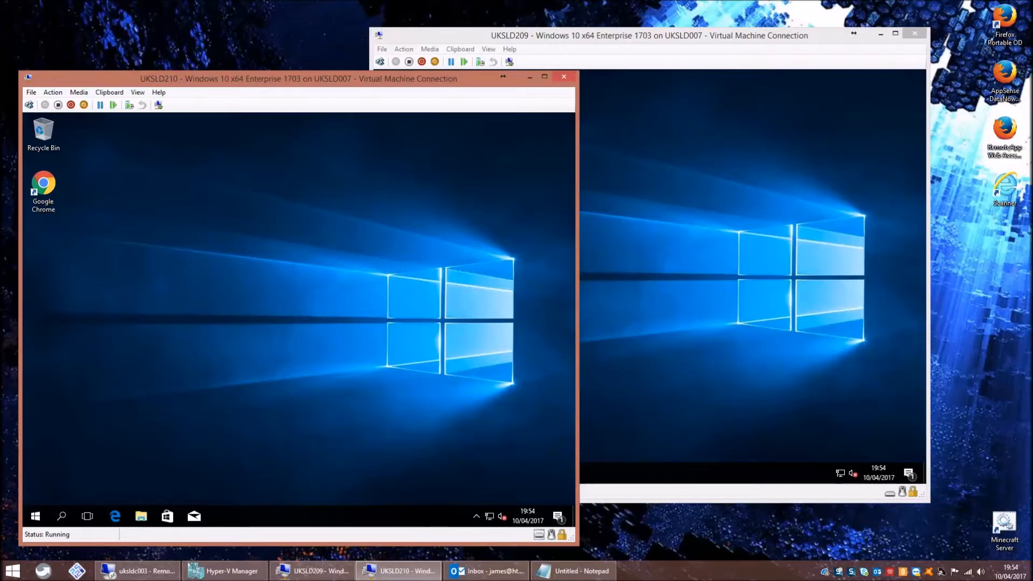
pyautogui.click(687, 237)
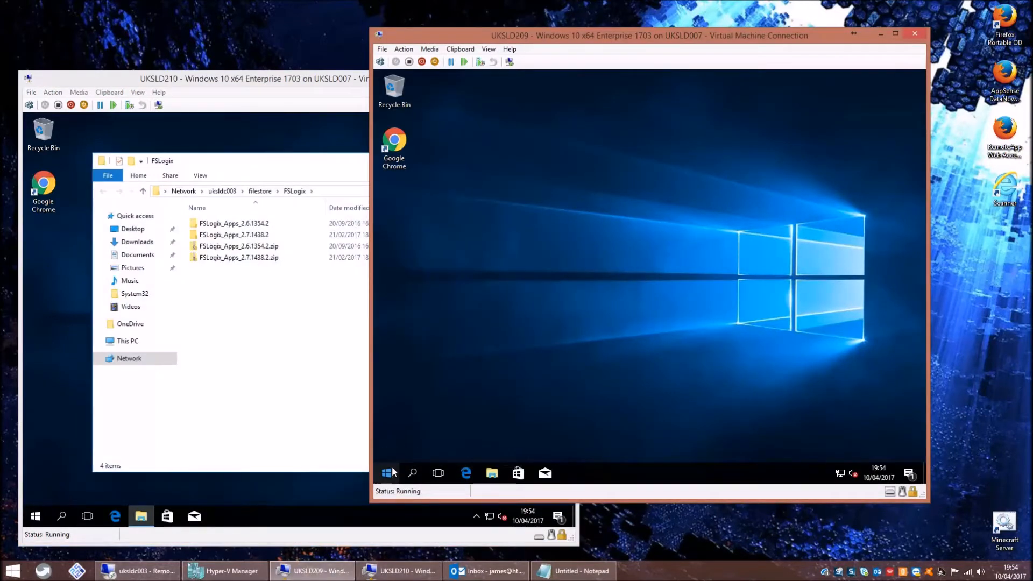
pyautogui.rightClick(387, 473)
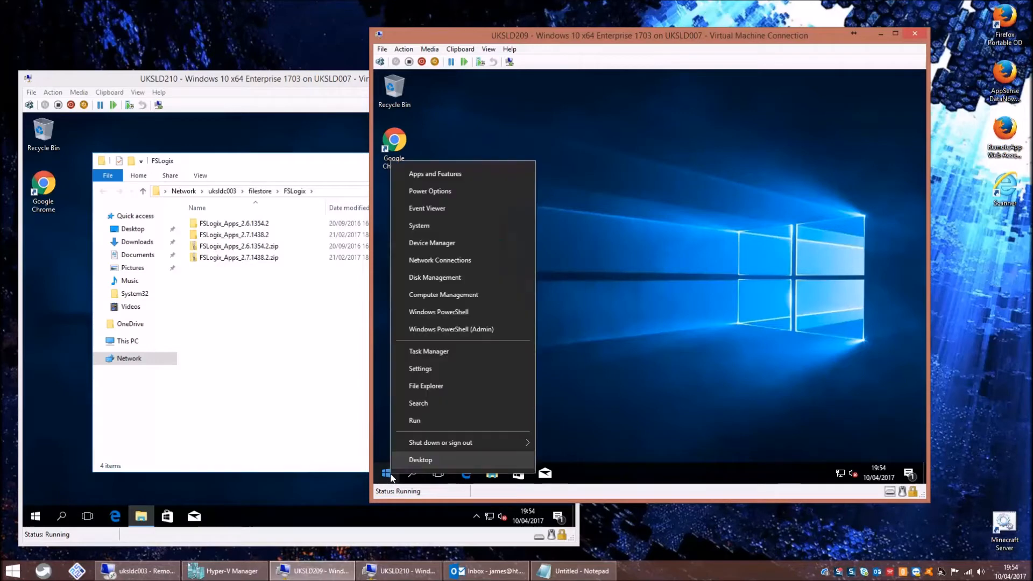
pyautogui.click(416, 423)
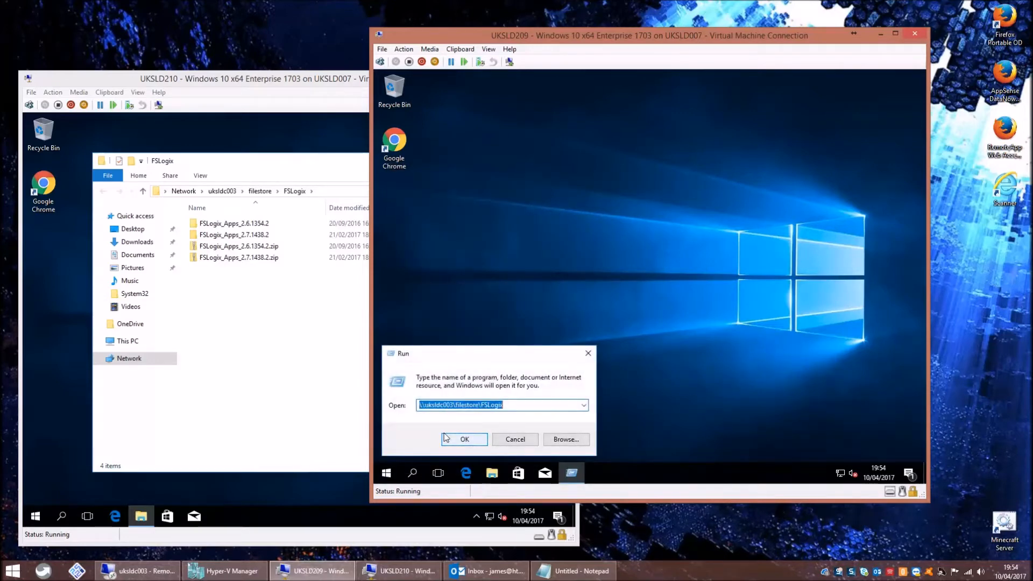
pyautogui.click(445, 437)
# On UKSLD210, browse to FSLogix_Apps_2.7.1438.2\x64\Release and launch Setup.exe.
pyautogui.click(261, 233)
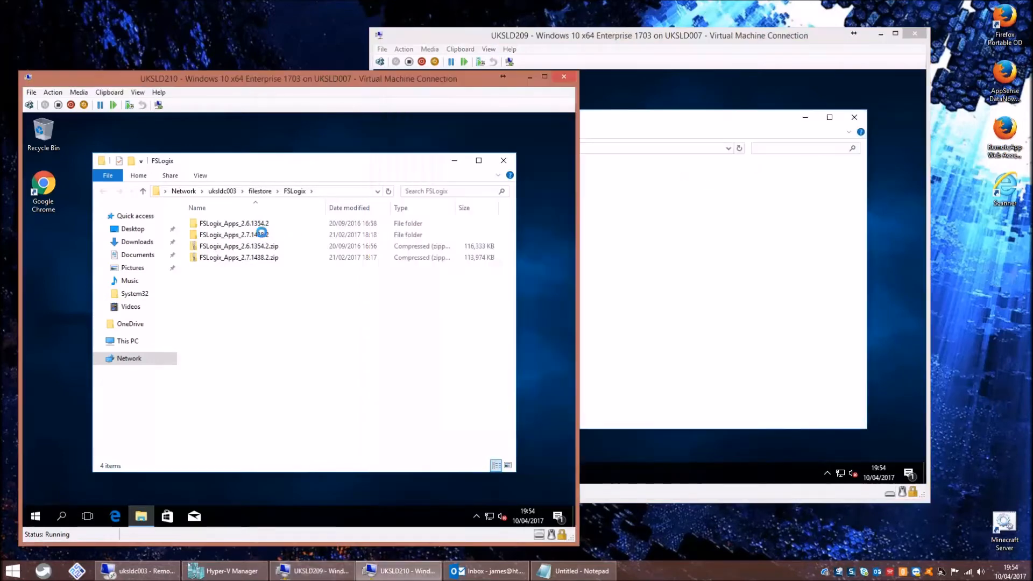
pyautogui.doubleClick(260, 234)
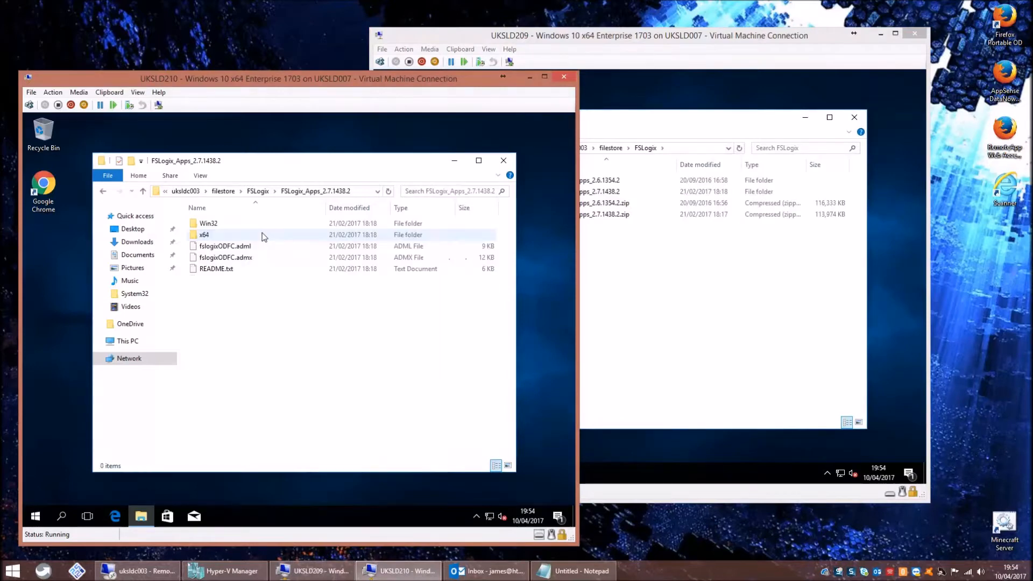
pyautogui.doubleClick(208, 236)
pyautogui.doubleClick(213, 224)
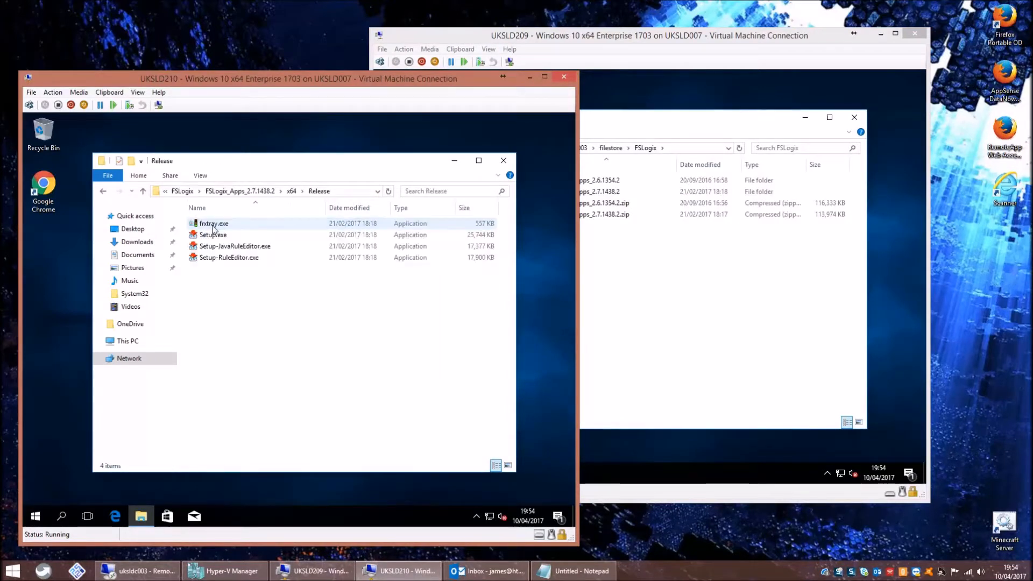
pyautogui.click(213, 235)
# On UKSLD209, browse to the FSLogix_Apps_2.7.1438.2\x64\Release folder.
pyautogui.click(683, 306)
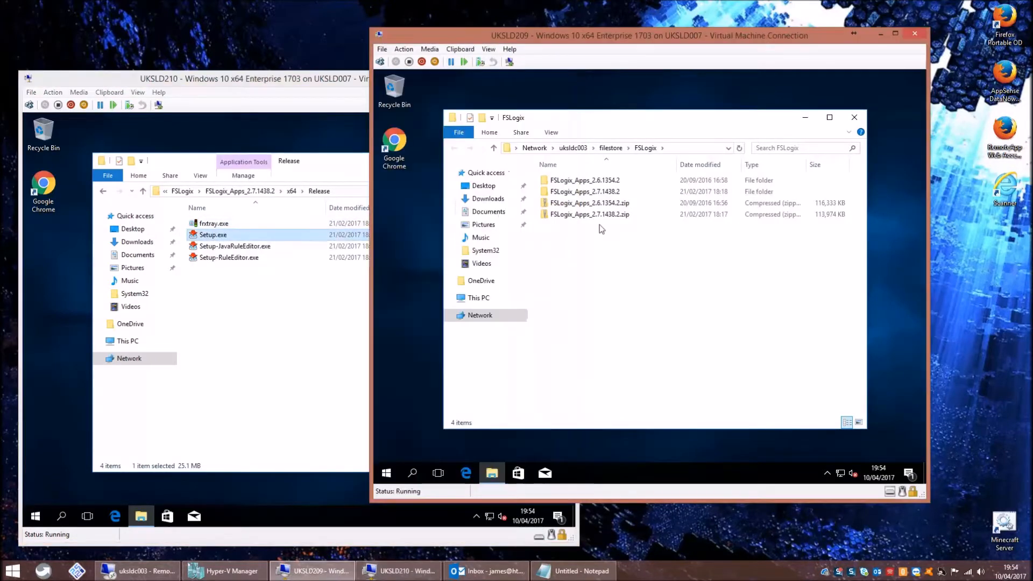
pyautogui.doubleClick(598, 192)
pyautogui.doubleClick(566, 192)
pyautogui.doubleClick(572, 182)
# Launch Setup.exe on UKSLD209 and allow it to run on both VMs.
pyautogui.click(576, 193)
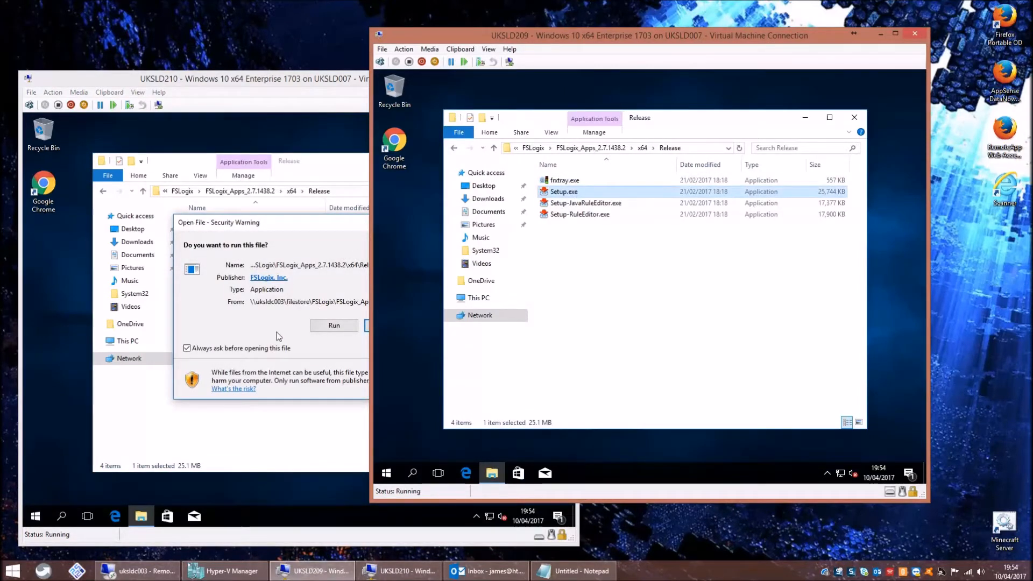
pyautogui.click(276, 332)
pyautogui.click(331, 326)
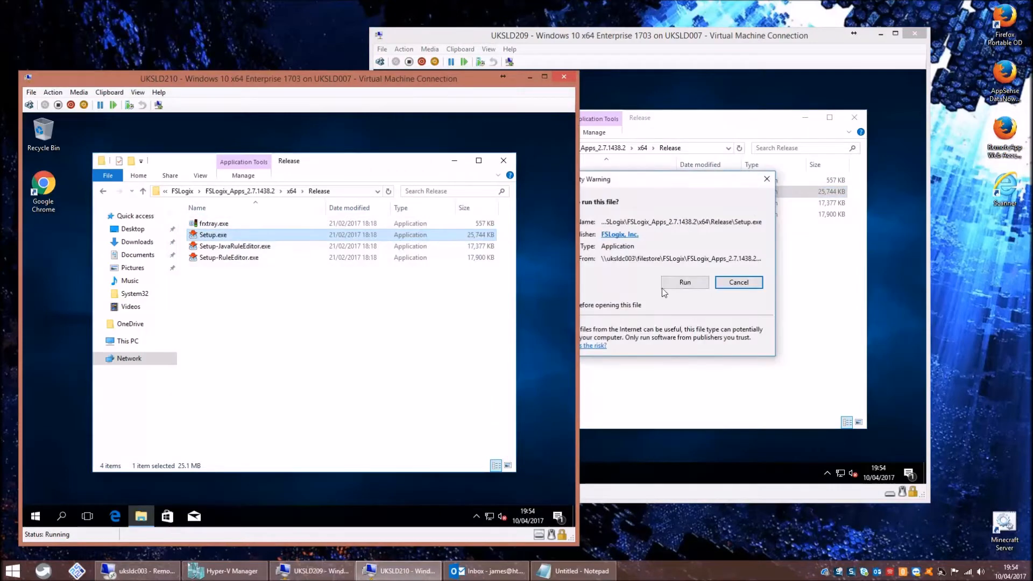
pyautogui.click(664, 292)
pyautogui.click(685, 282)
# Accept the FSLogix licence terms and start the install on both VMs.
pyautogui.click(264, 350)
pyautogui.click(263, 362)
pyautogui.click(358, 376)
pyautogui.click(628, 321)
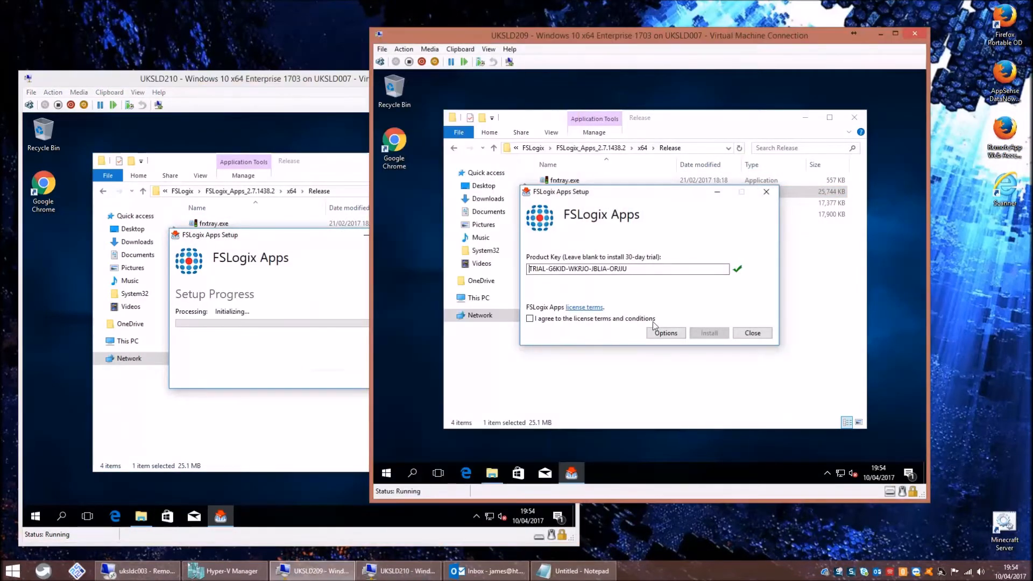
pyautogui.click(602, 322)
pyautogui.click(709, 333)
# Approve the administrator prompts on both VMs and close UKSLD210's setup-complete message.
pyautogui.click(245, 393)
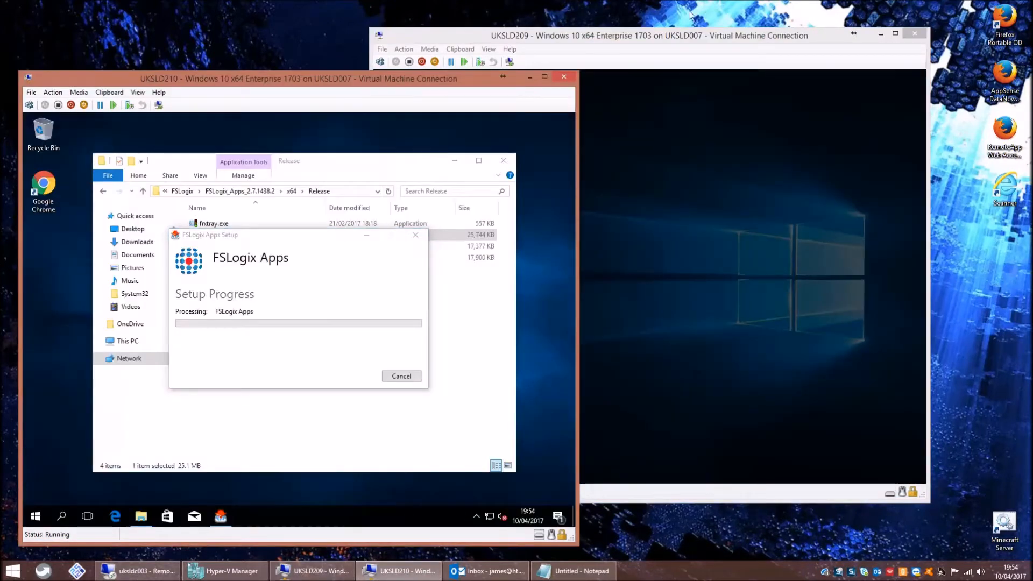
pyautogui.click(607, 335)
pyautogui.click(605, 345)
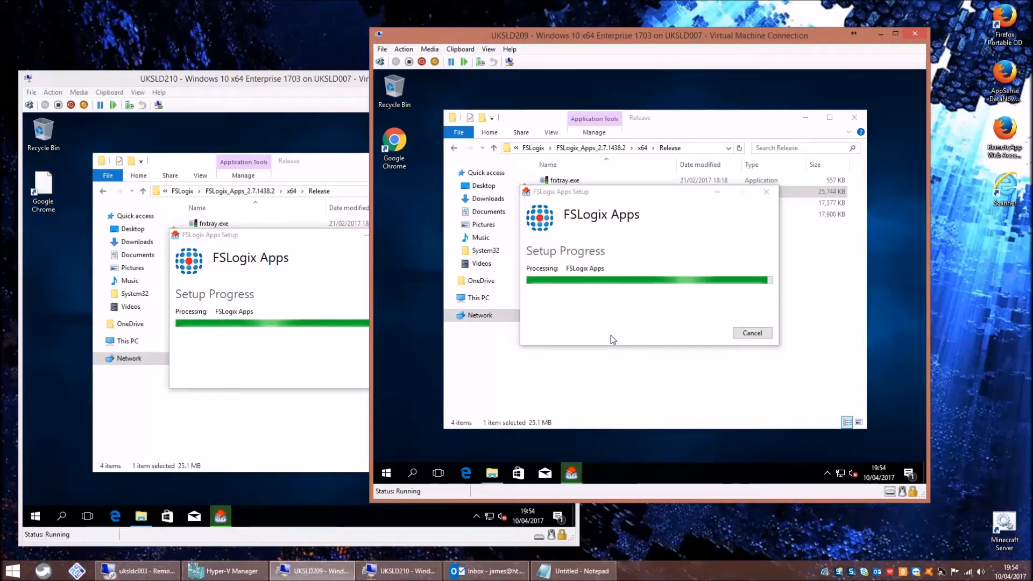
pyautogui.click(328, 326)
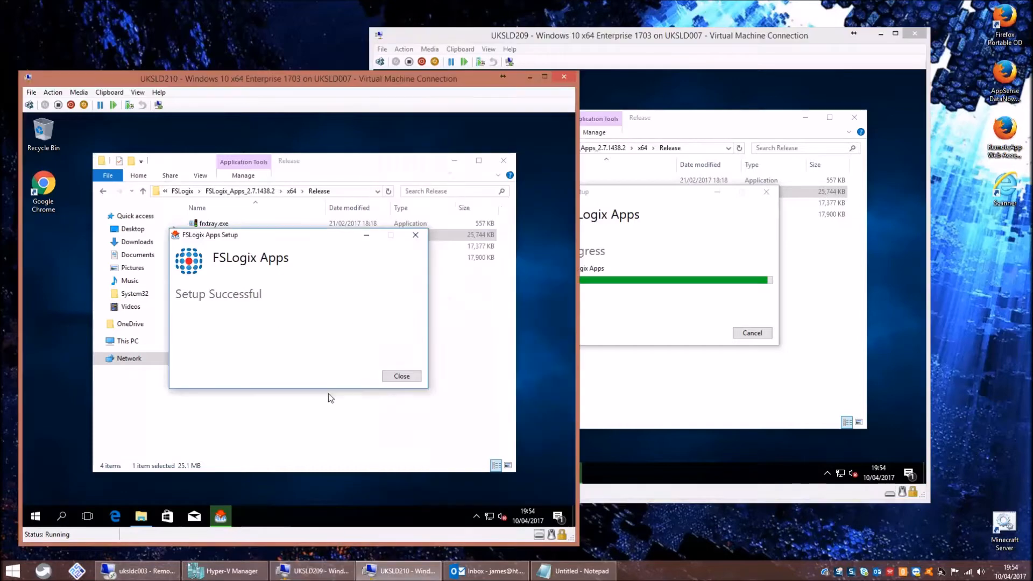
pyautogui.click(403, 376)
# Restart UKSLD210 from the Win+X shutdown menu.
pyautogui.rightClick(36, 516)
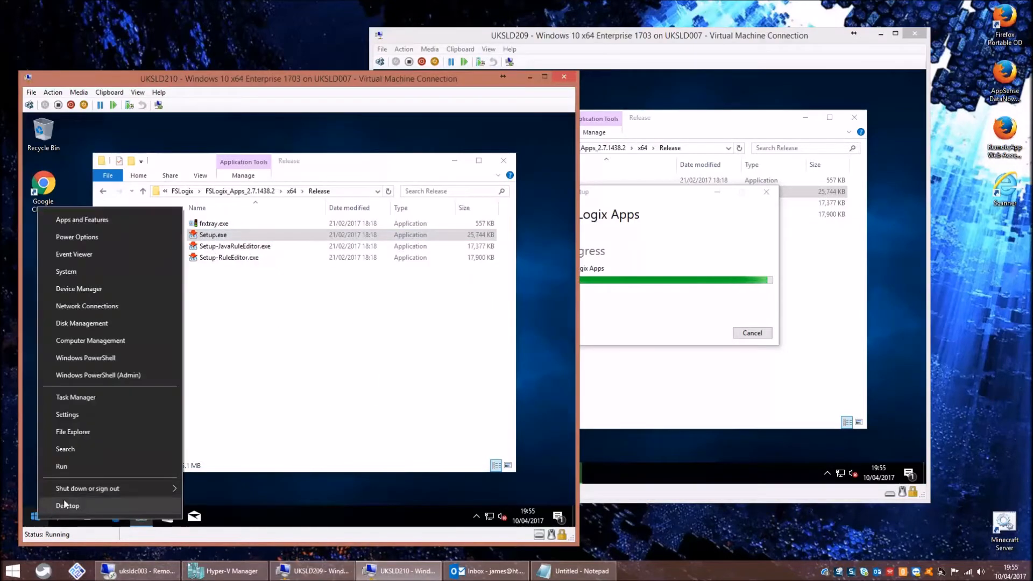
pyautogui.moveTo(130, 489)
pyautogui.click(228, 489)
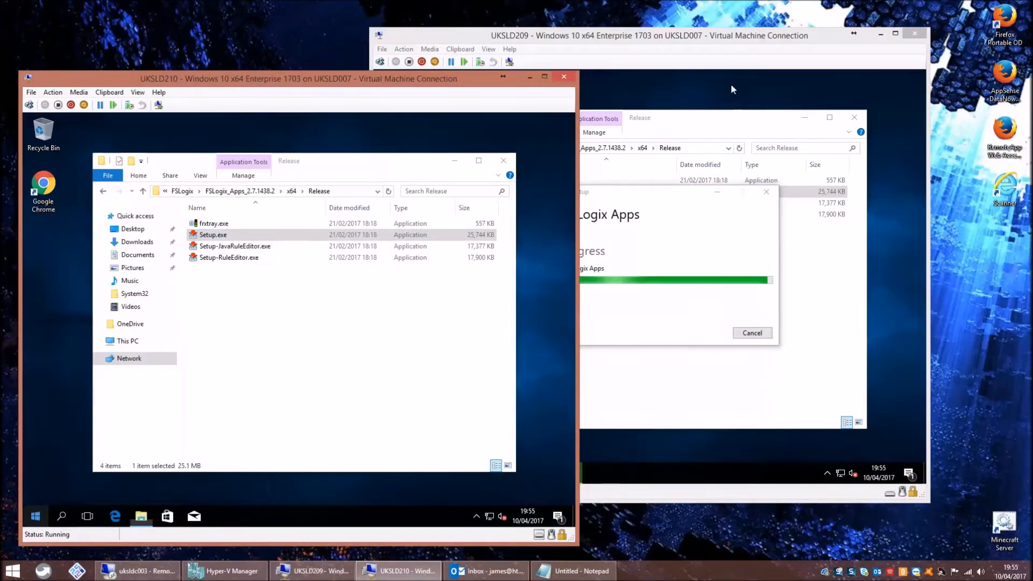
# Close UKSLD209's setup-complete message, restart it, and minimise both VM windows.
pyautogui.click(710, 226)
pyautogui.click(739, 335)
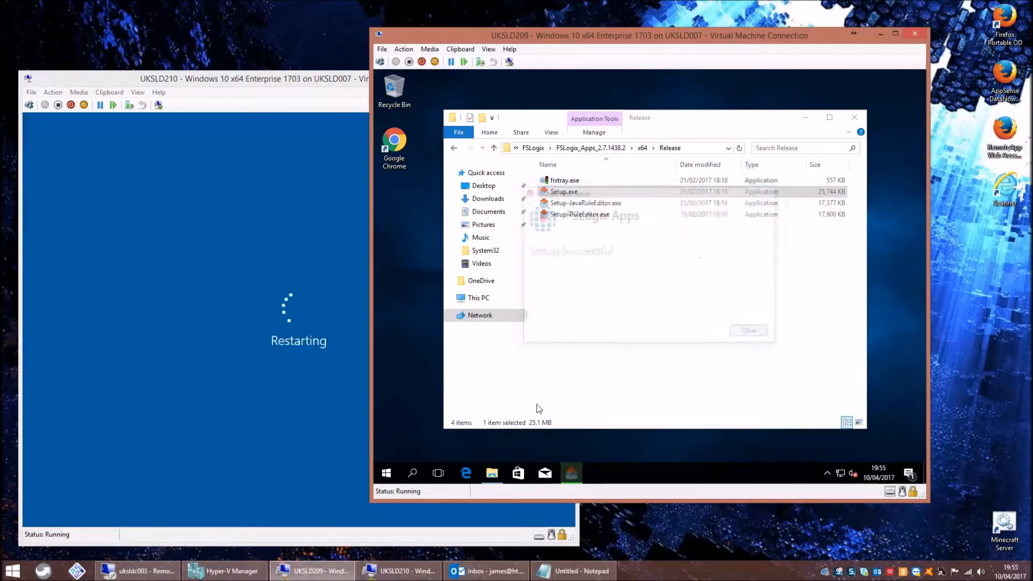
pyautogui.rightClick(386, 473)
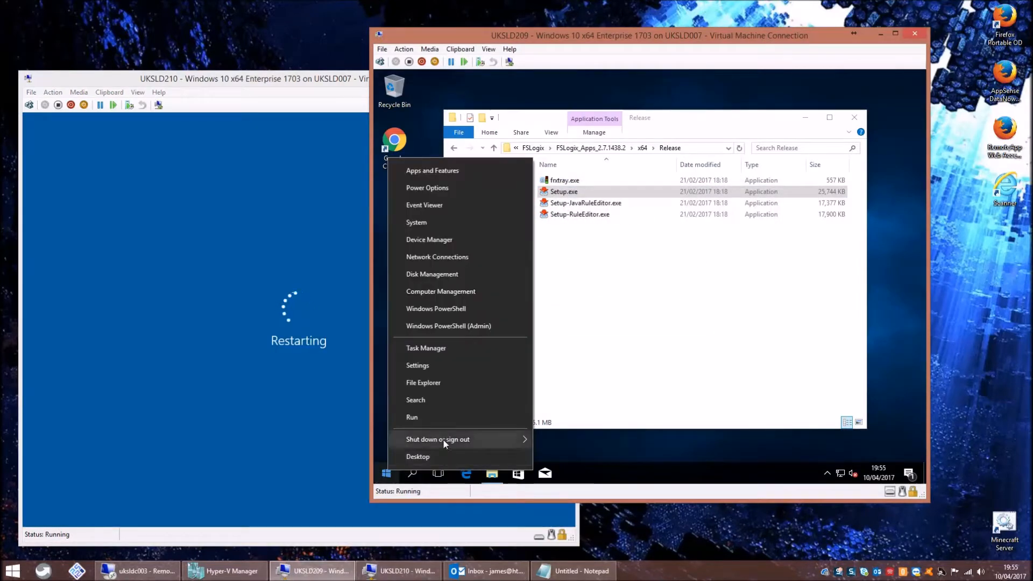
pyautogui.moveTo(443, 438)
pyautogui.click(565, 438)
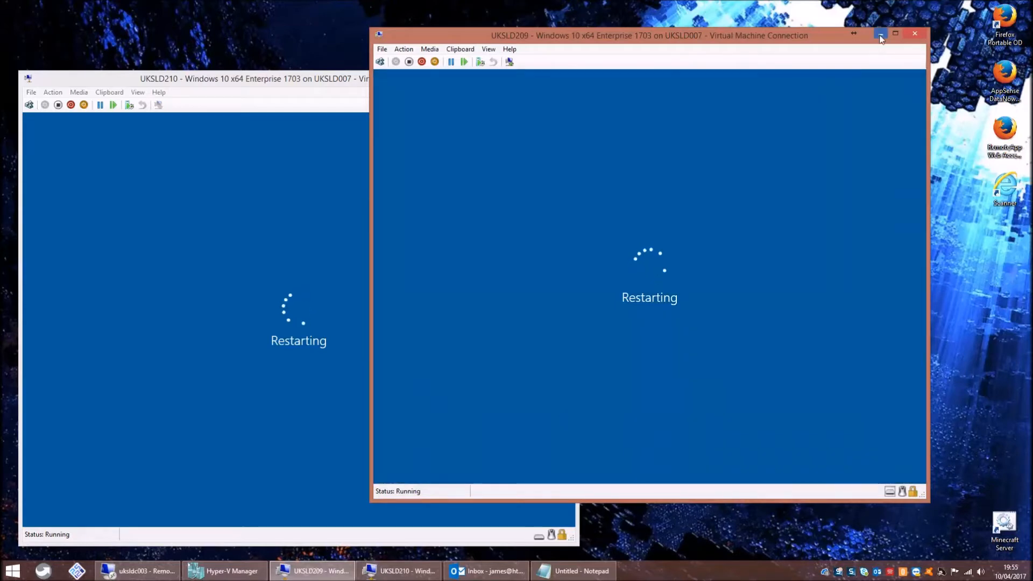
pyautogui.click(880, 34)
pyautogui.click(528, 78)
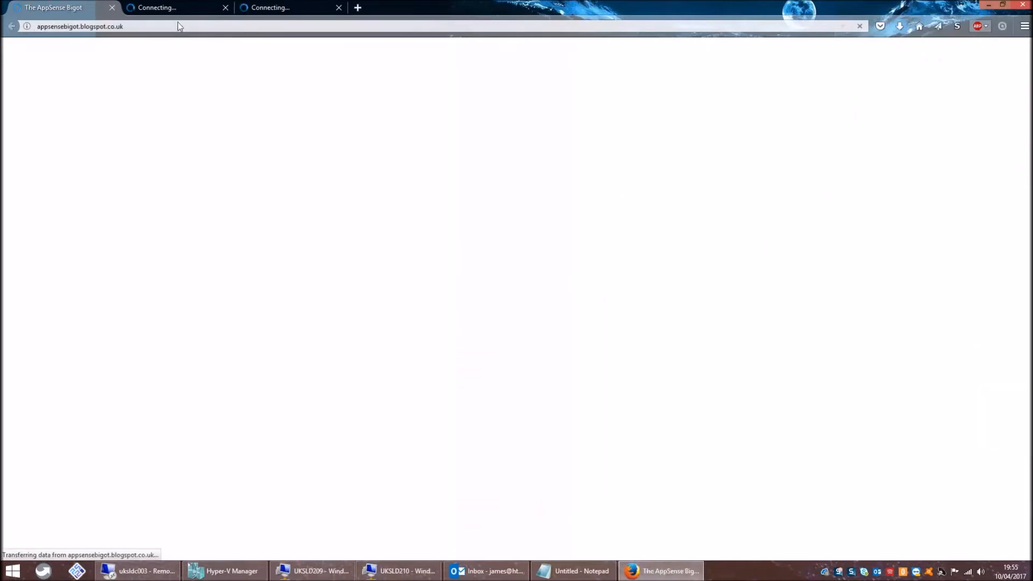
# Close the AppSense blog and Twitter tabs and go to portal.azure.com.
pyautogui.click(112, 8)
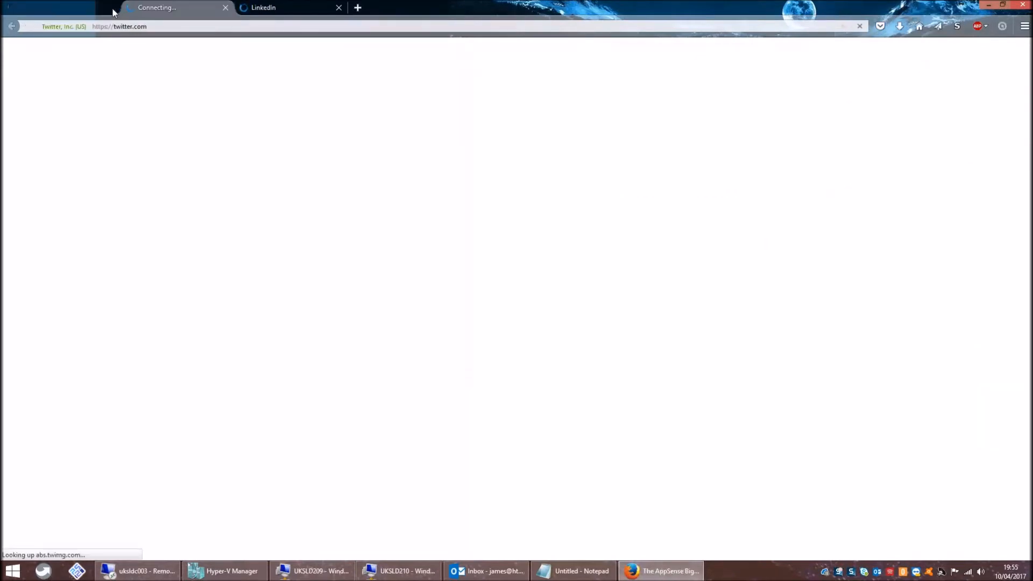
pyautogui.click(112, 8)
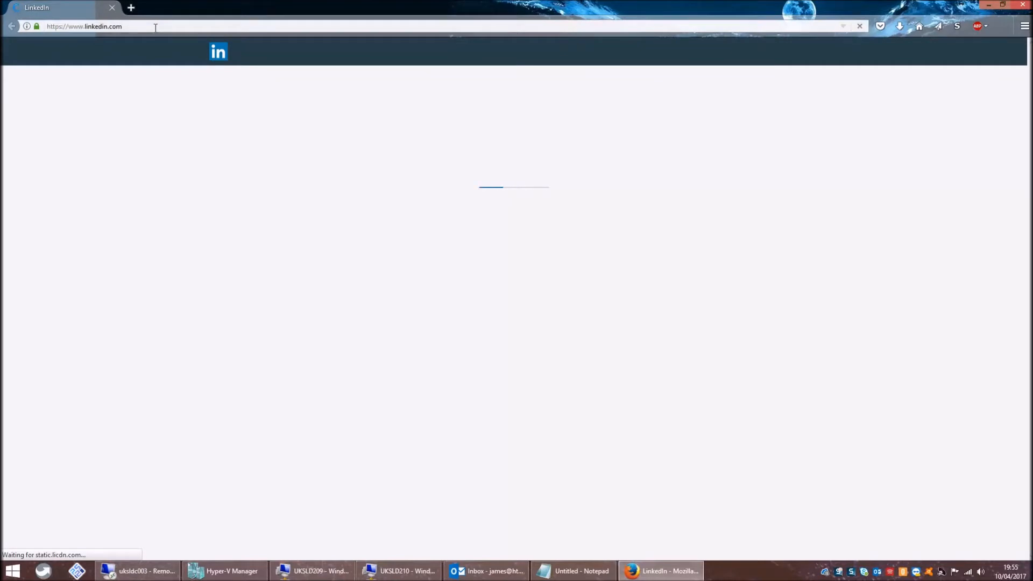
pyautogui.click(158, 28)
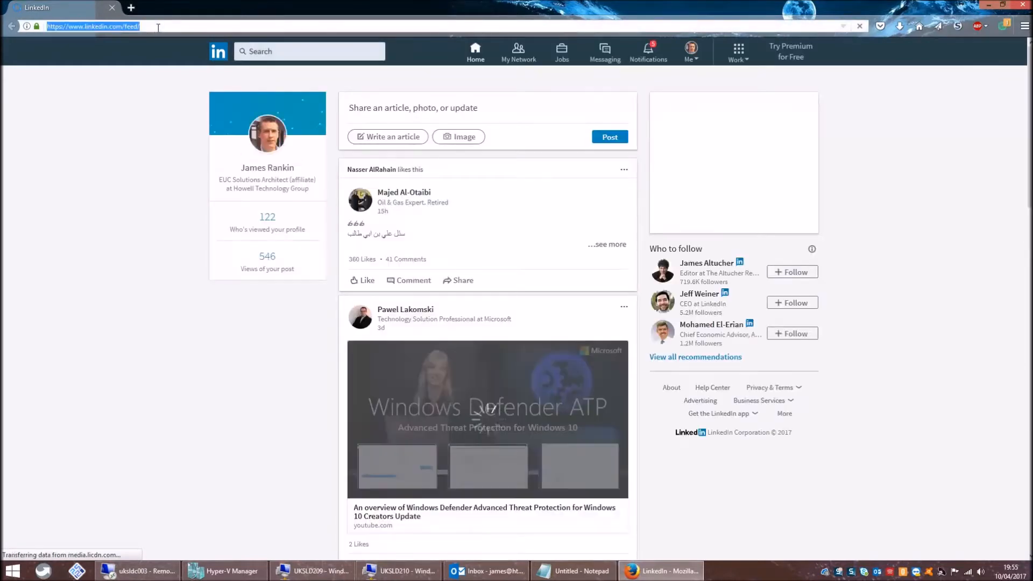
pyautogui.write('portal.smartpaylimited.co.uk/')
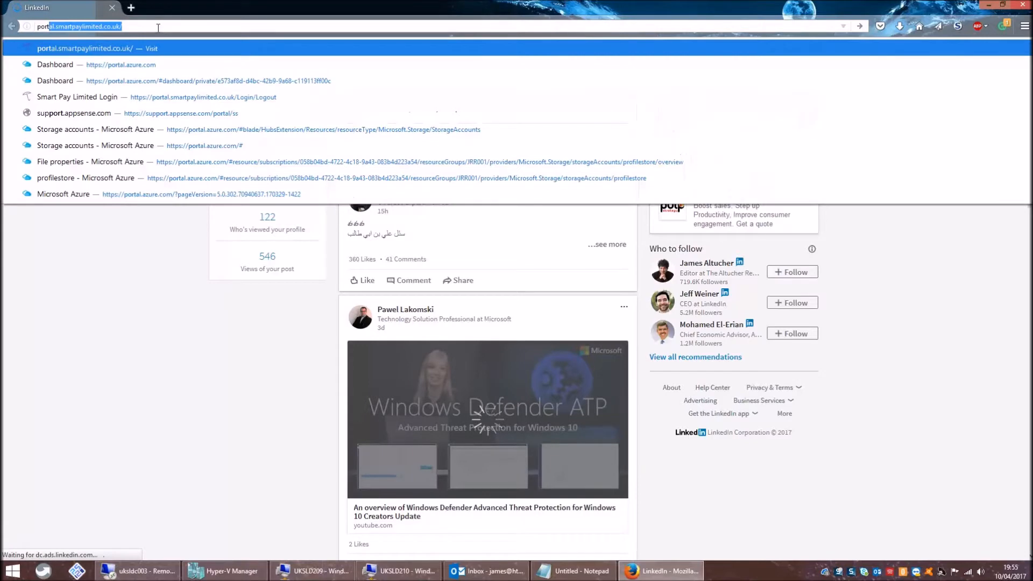
pyautogui.press('Down')
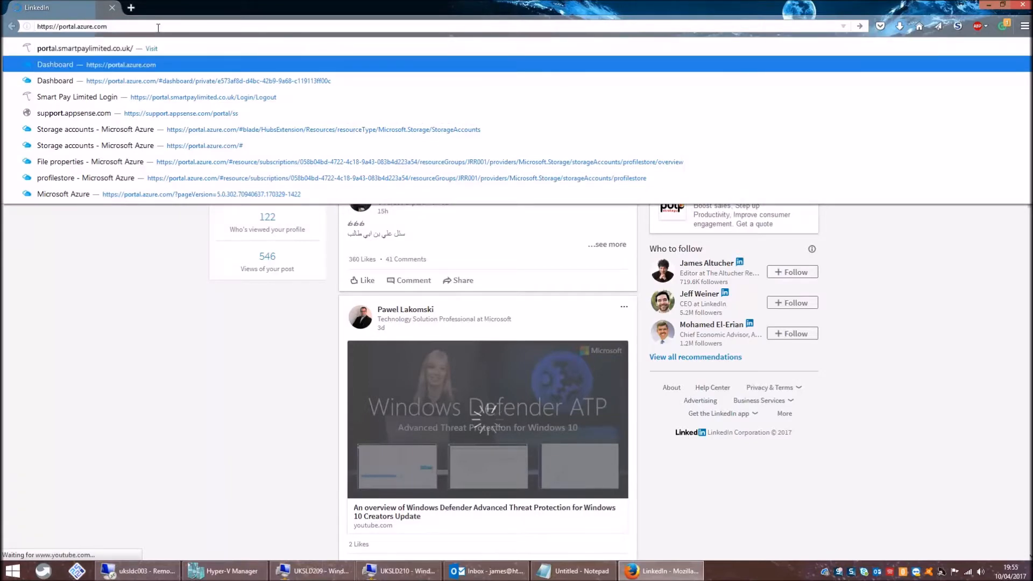
pyautogui.press('Return')
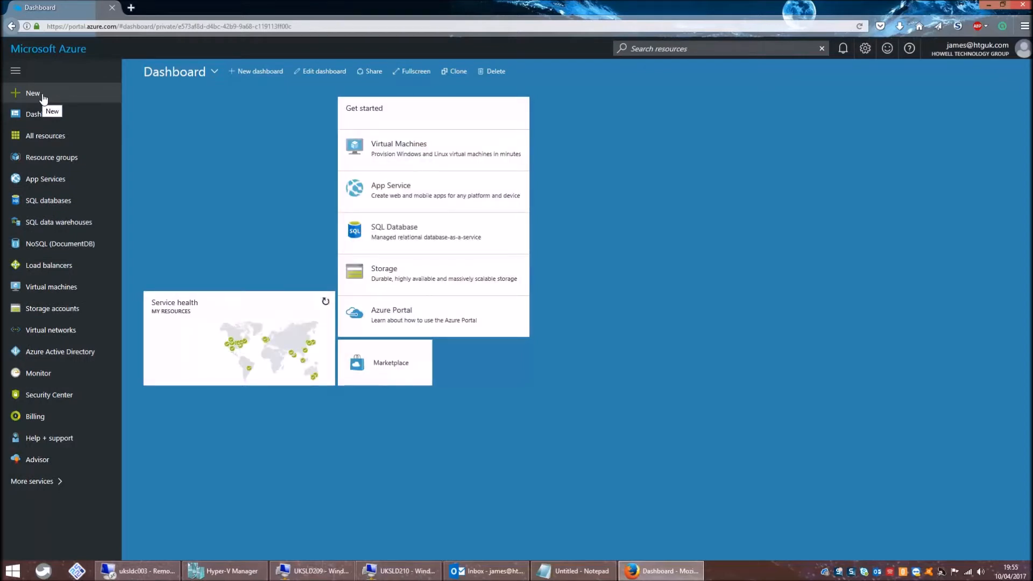
# Open Storage accounts, dismiss the two credit notices, and start adding a new account.
pyautogui.click(51, 313)
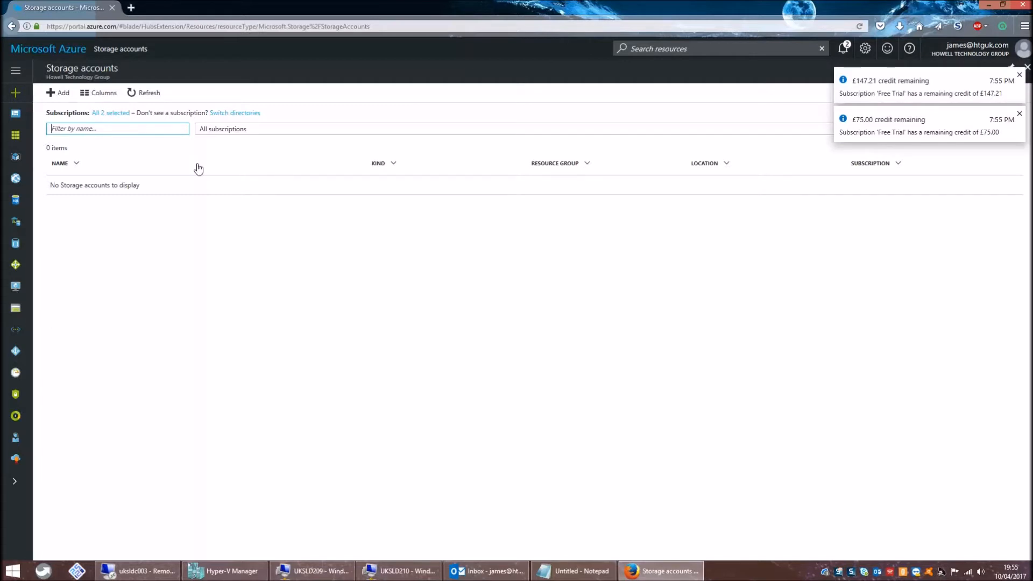
pyautogui.click(1021, 77)
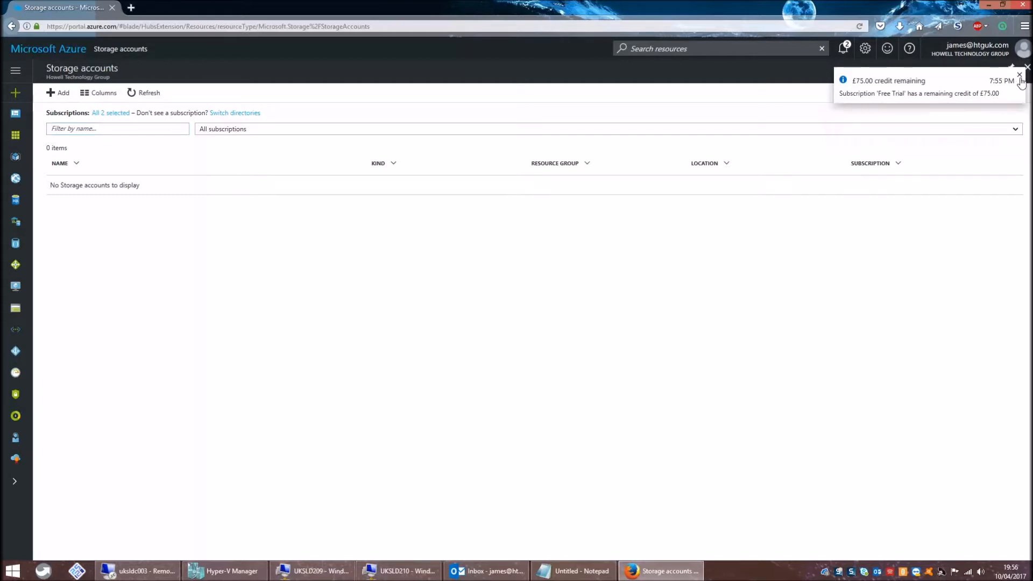
pyautogui.click(1020, 77)
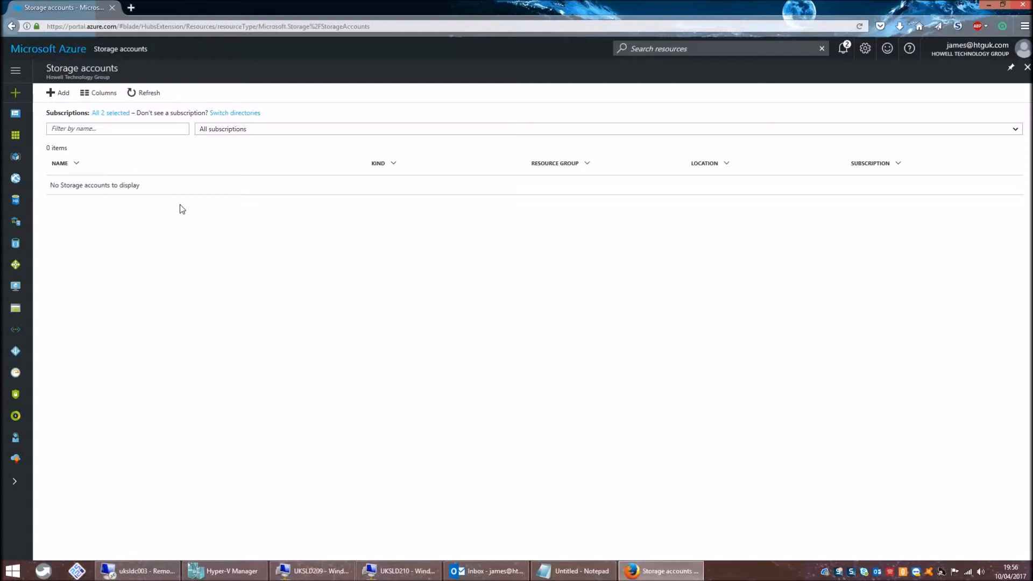
pyautogui.click(57, 93)
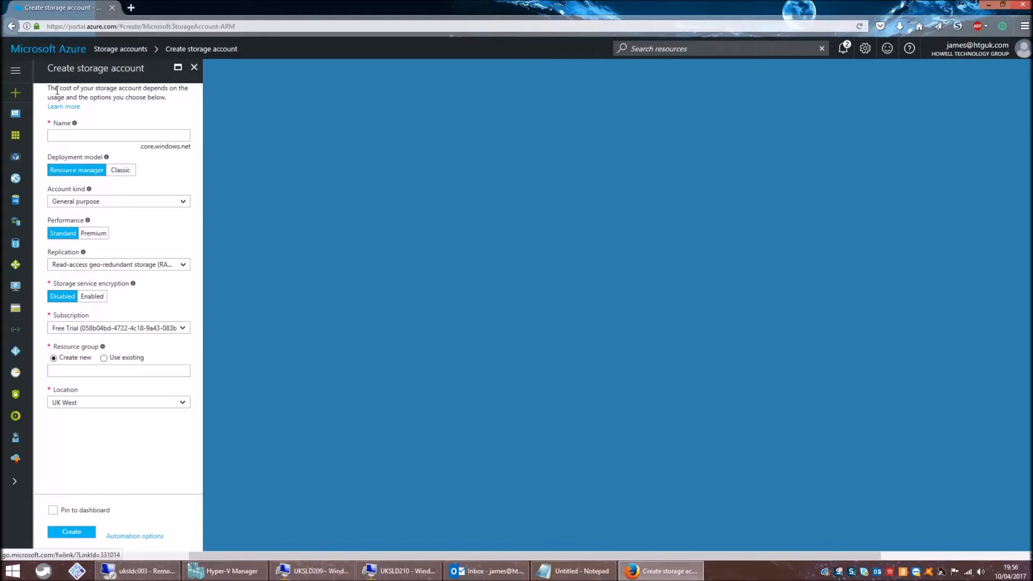
# Name the storage account profilestore, use existing resource group JR1, and create it.
pyautogui.click(78, 137)
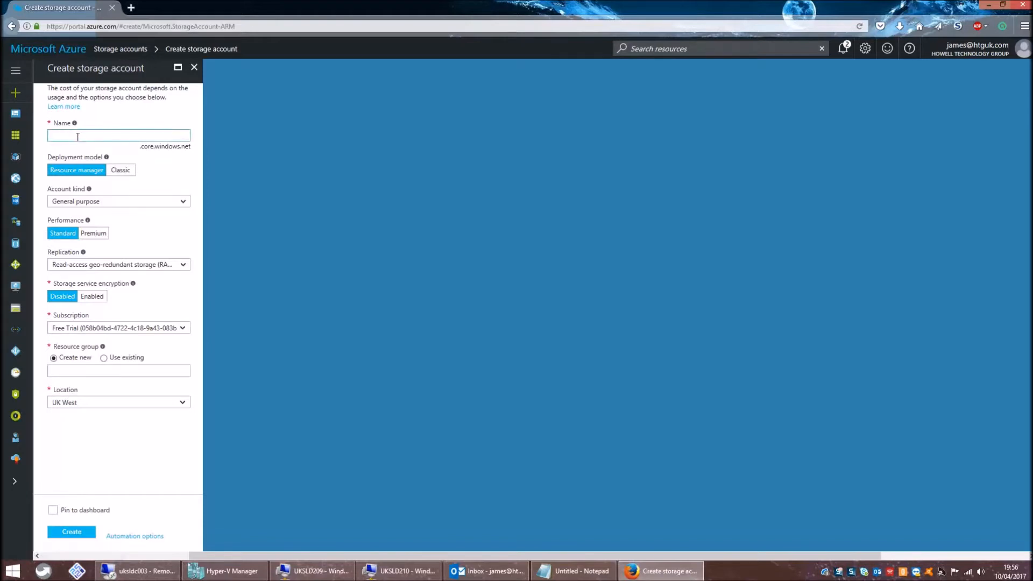
pyautogui.write('profilestore')
pyautogui.click(83, 372)
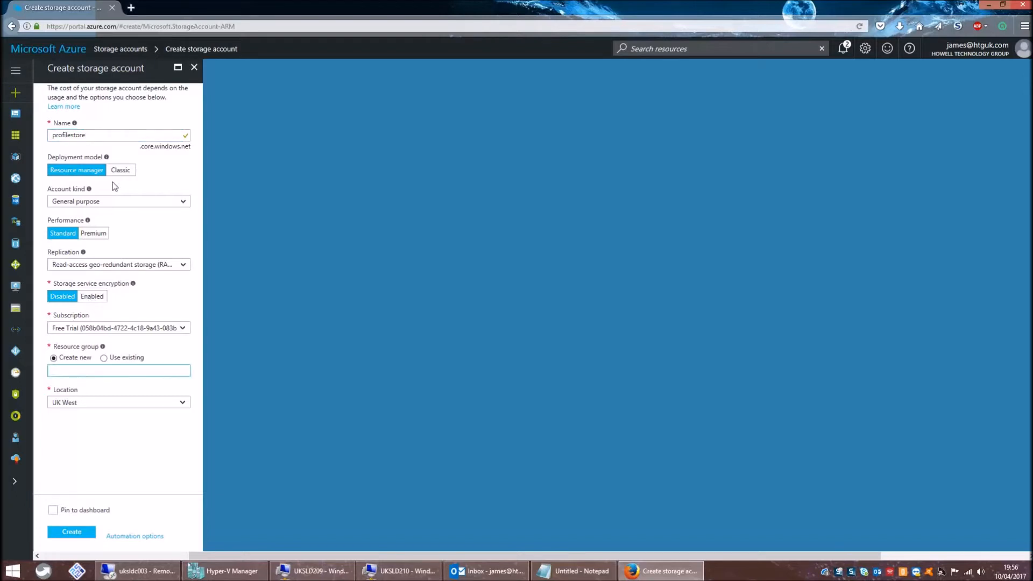
pyautogui.write('JR1')
pyautogui.click(105, 359)
pyautogui.click(185, 371)
pyautogui.click(184, 371)
pyautogui.click(76, 532)
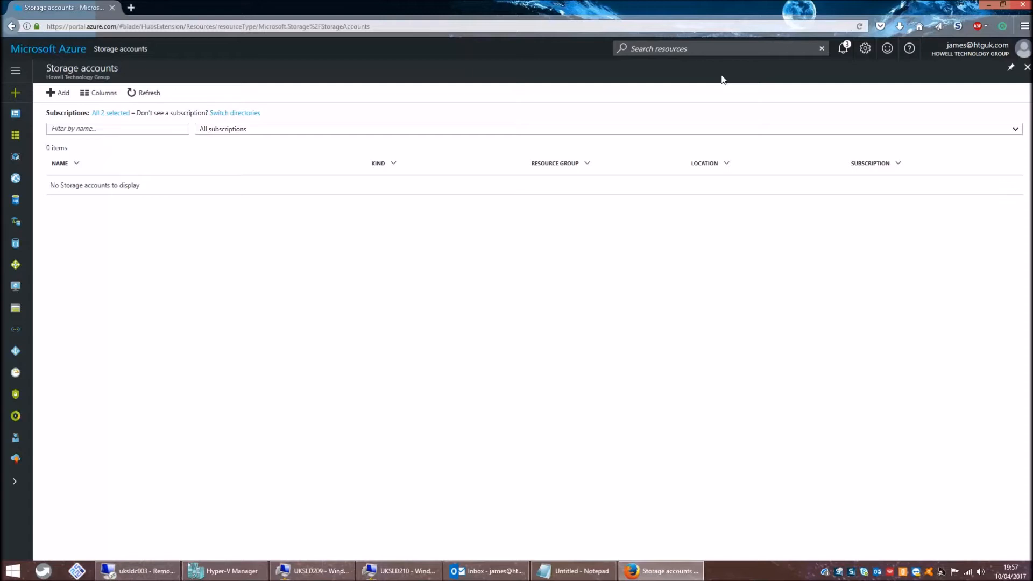
# Confirm the deployment in notifications, refresh the list, and open profilestore.
pyautogui.click(844, 48)
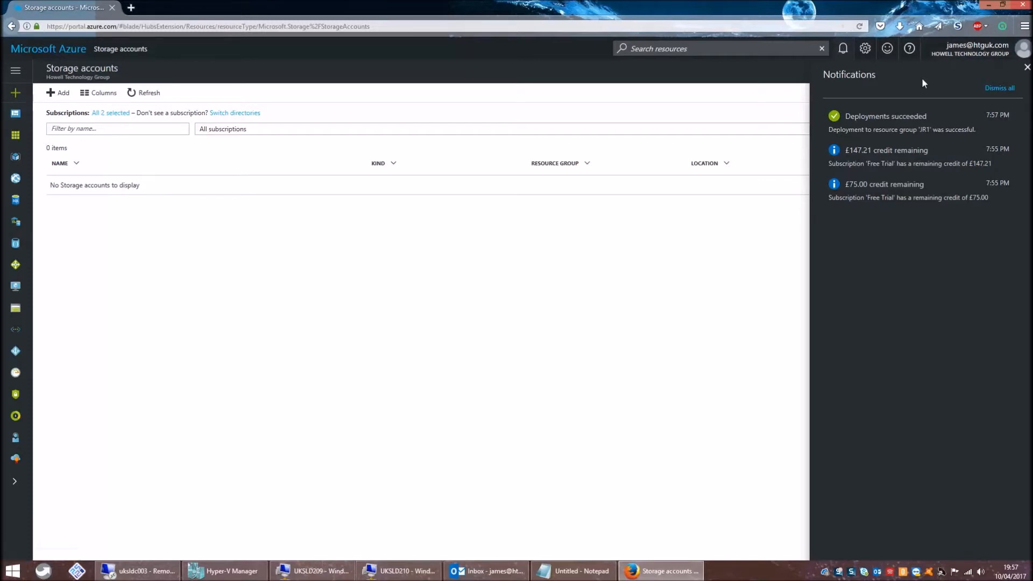
pyautogui.click(1027, 67)
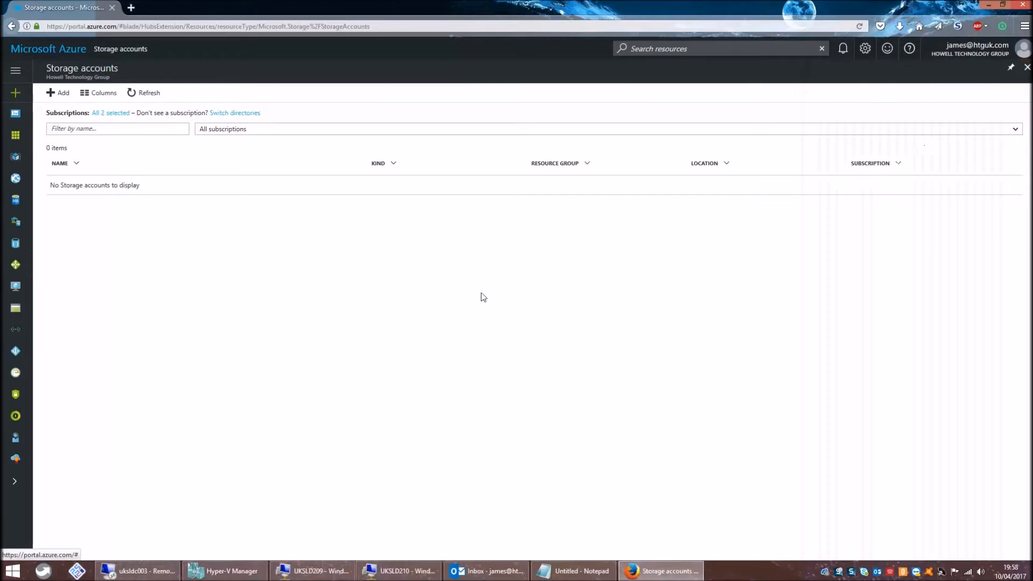
pyautogui.click(144, 94)
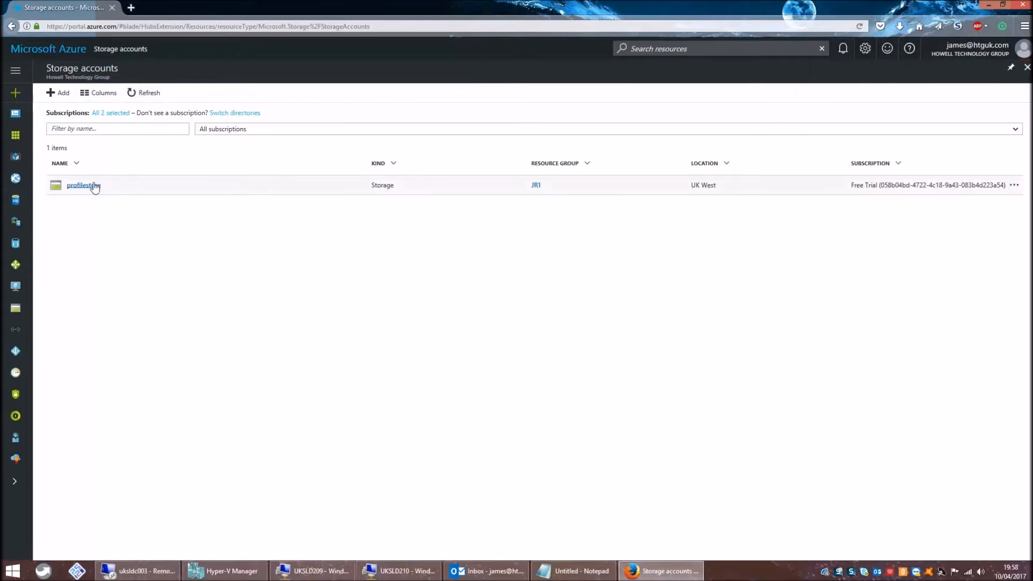
pyautogui.click(83, 185)
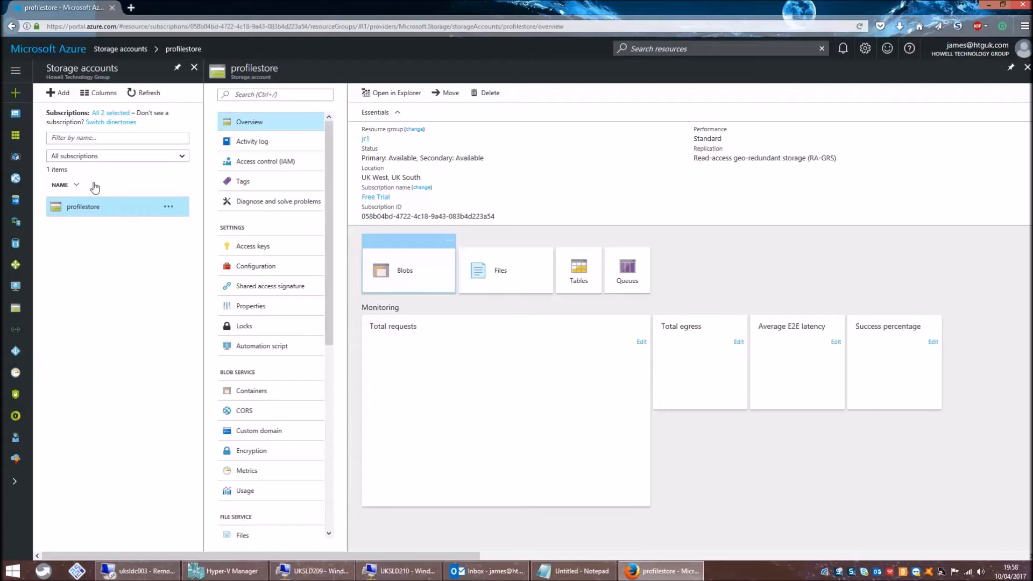
# Open the Files tile on profilestore's Overview.
pyautogui.click(500, 265)
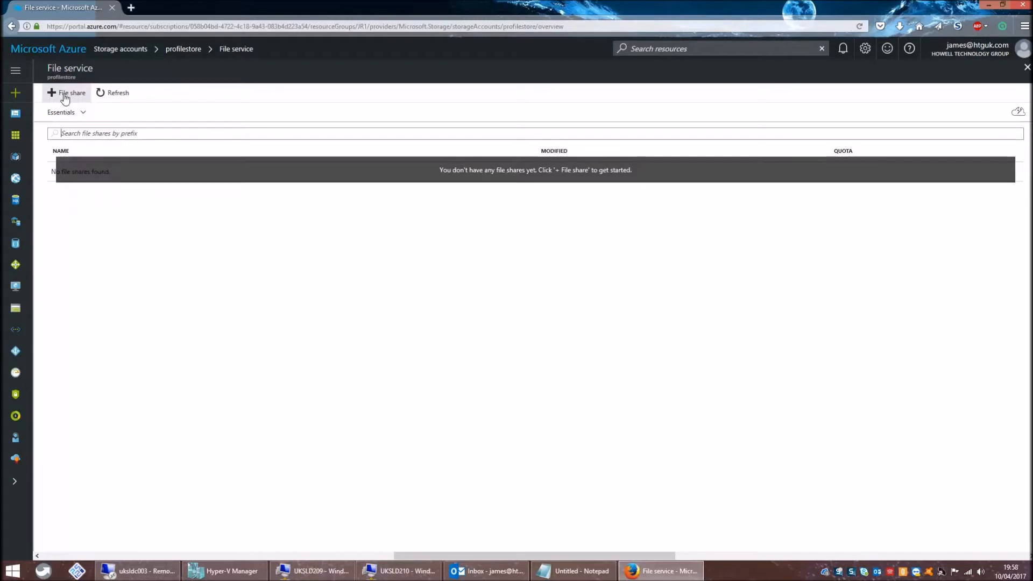
# Create a file share named profilestore with a quota of 100 GiB.
pyautogui.click(65, 95)
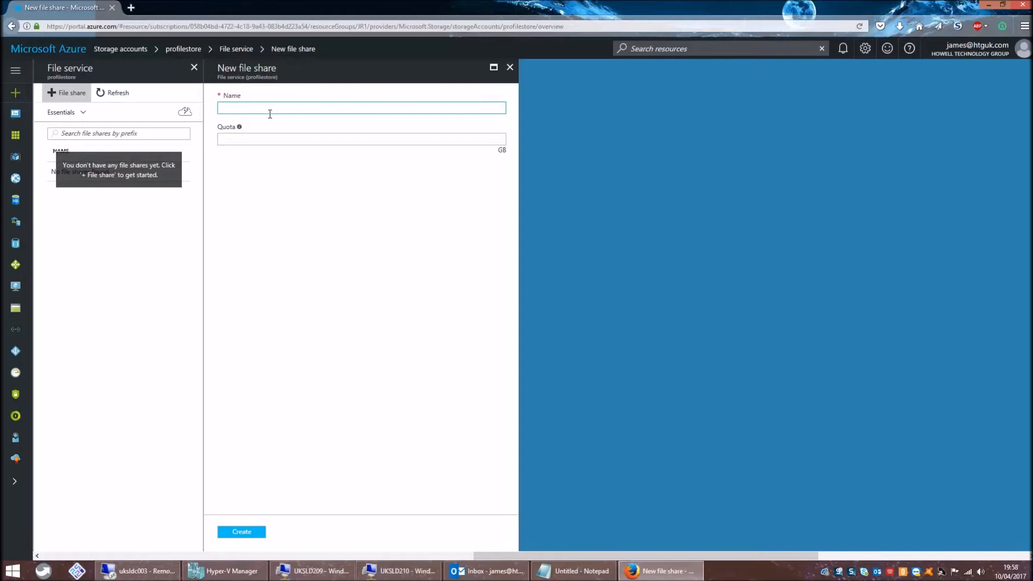
pyautogui.write('profilestore')
pyautogui.press('Tab')
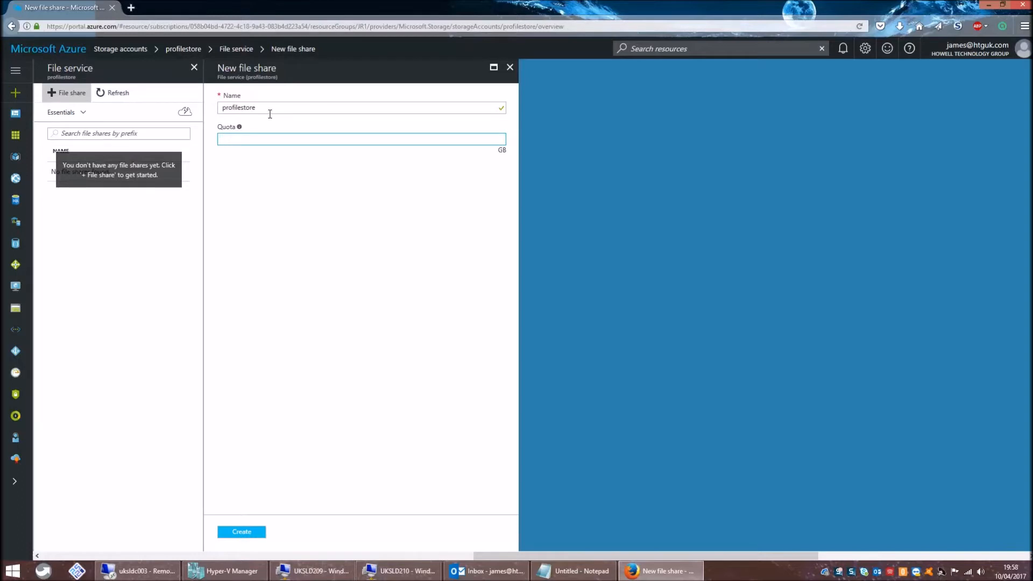
pyautogui.write('100')
pyautogui.click(235, 532)
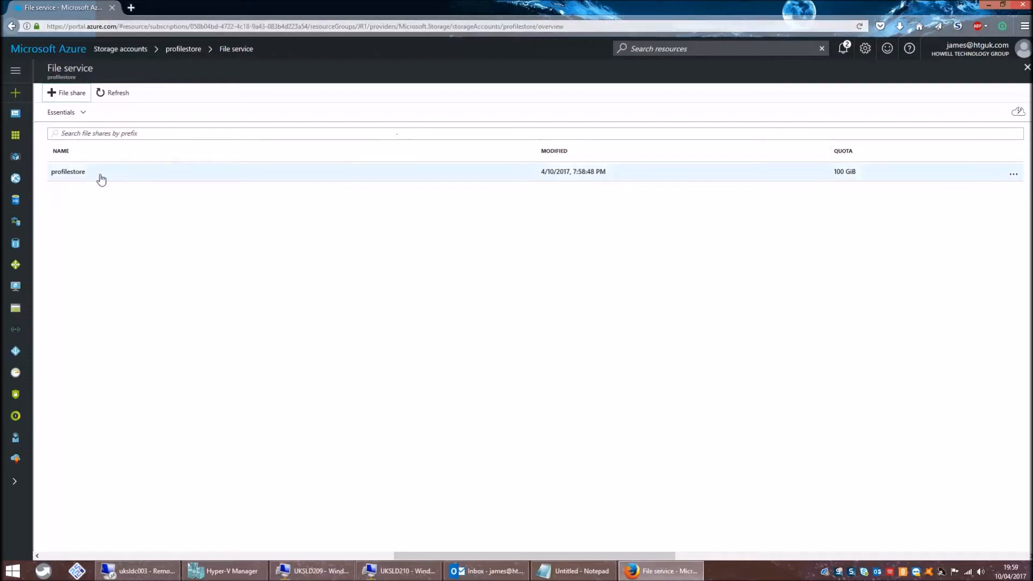
# Add a new directory named 'profiles' inside the profilestore file share.
pyautogui.click(78, 173)
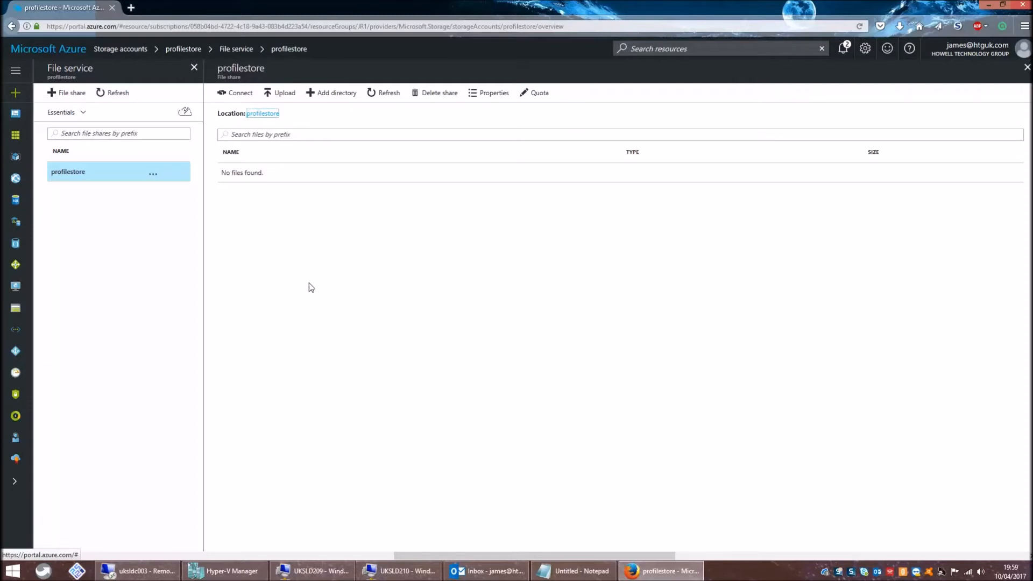
pyautogui.click(348, 97)
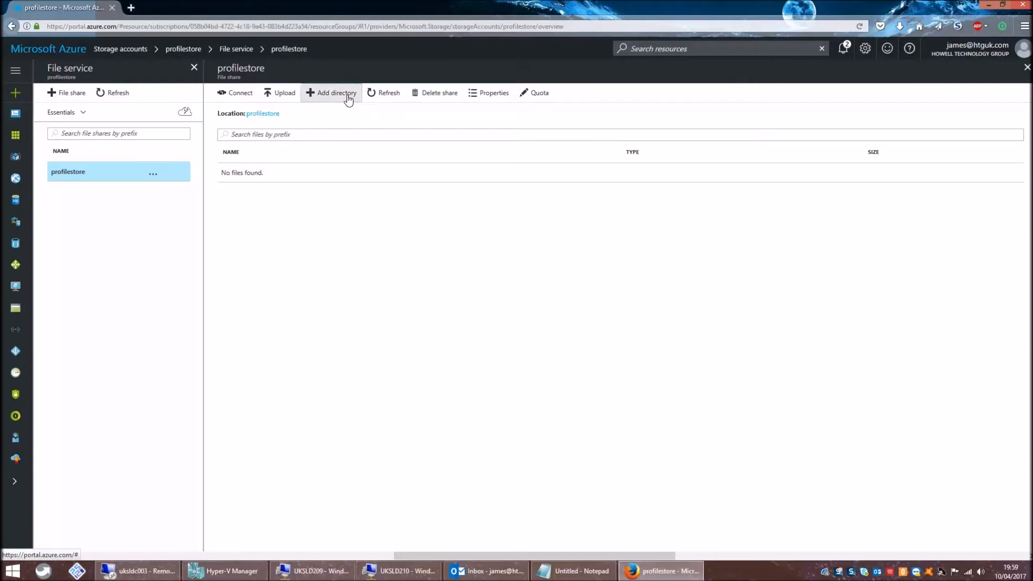
pyautogui.write('profiles')
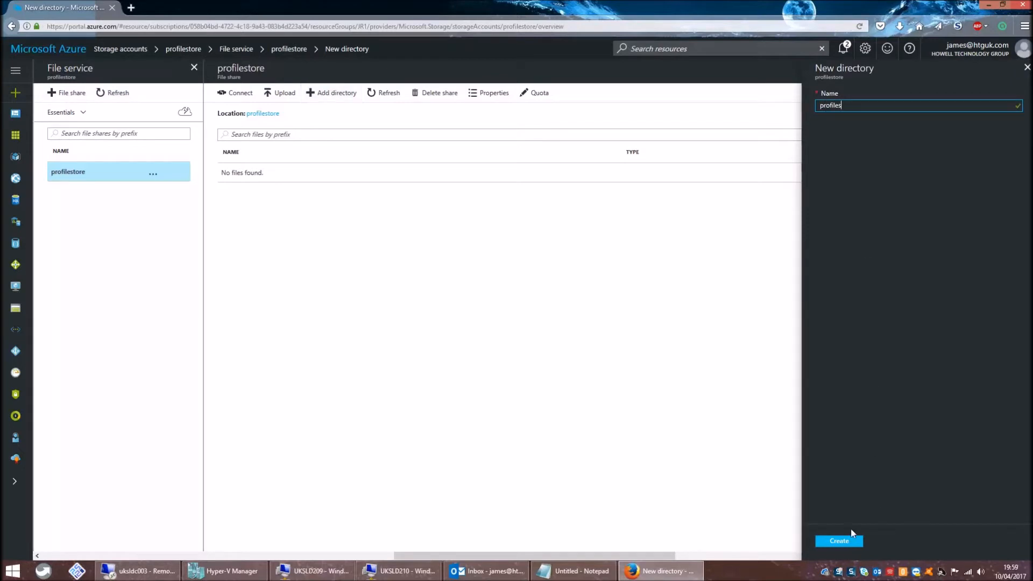
pyautogui.click(844, 543)
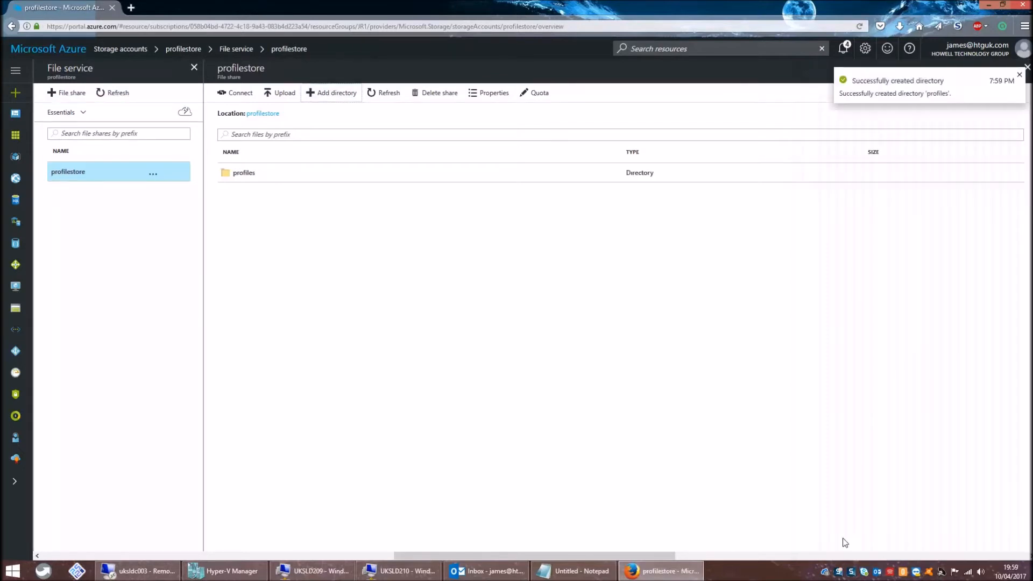
pyautogui.click(1020, 75)
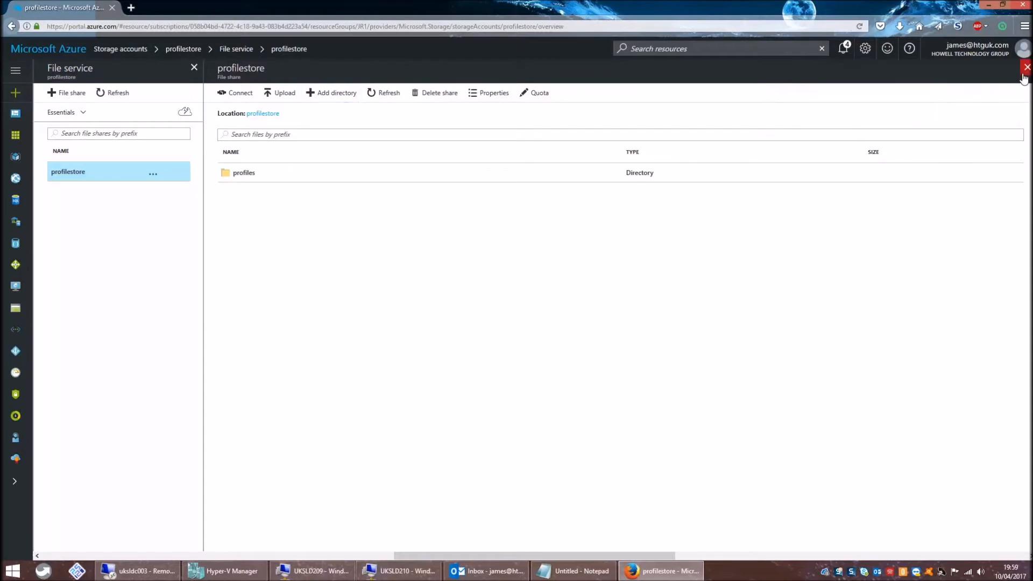
# Copy the Windows net use command for profilestore from the Connect panel and switch to Notepad.
pyautogui.click(232, 94)
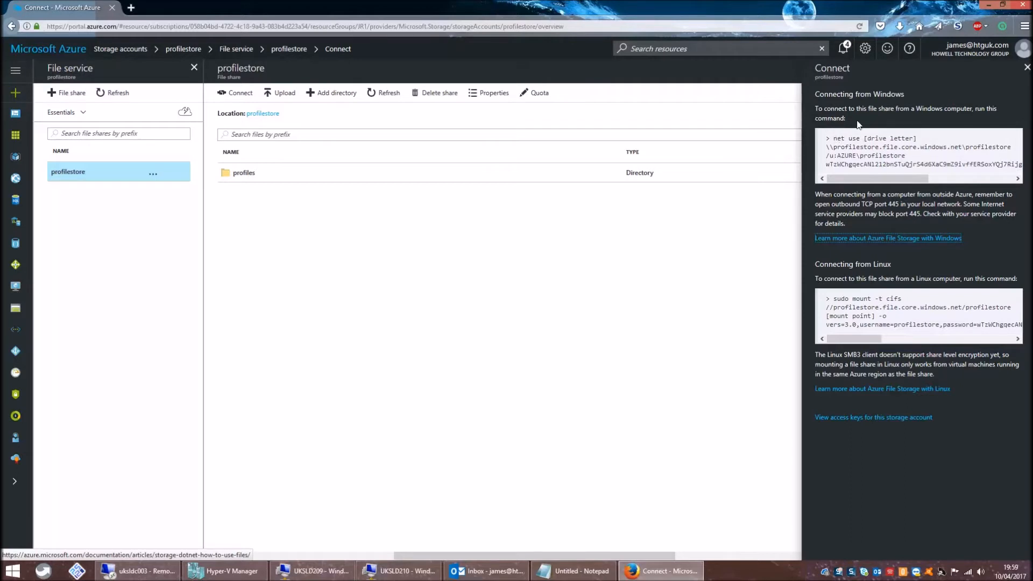
pyautogui.moveTo(828, 141); pyautogui.dragTo(1017, 160)
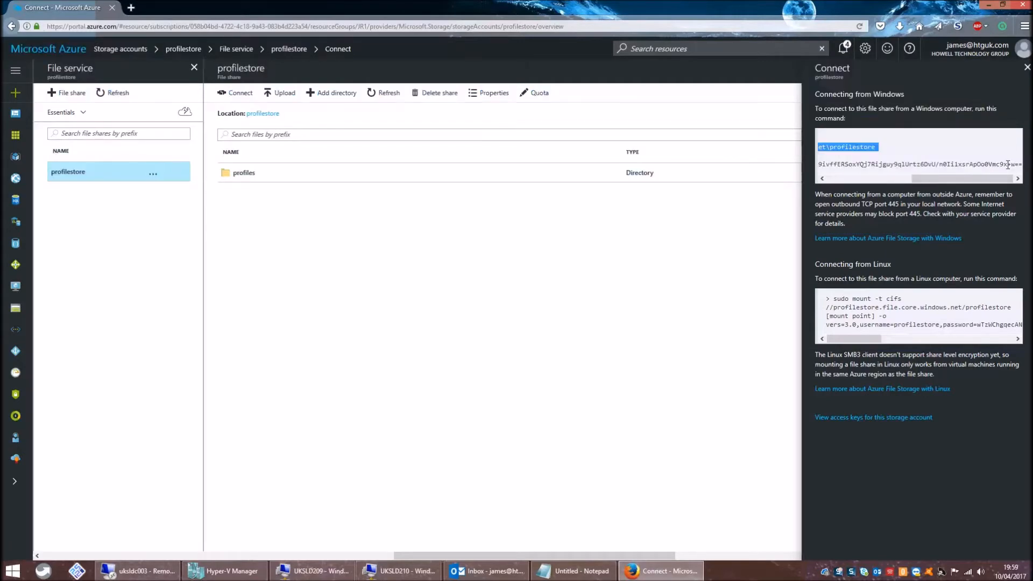
pyautogui.click(1007, 164)
pyautogui.hotkey('ctrl', 'a')
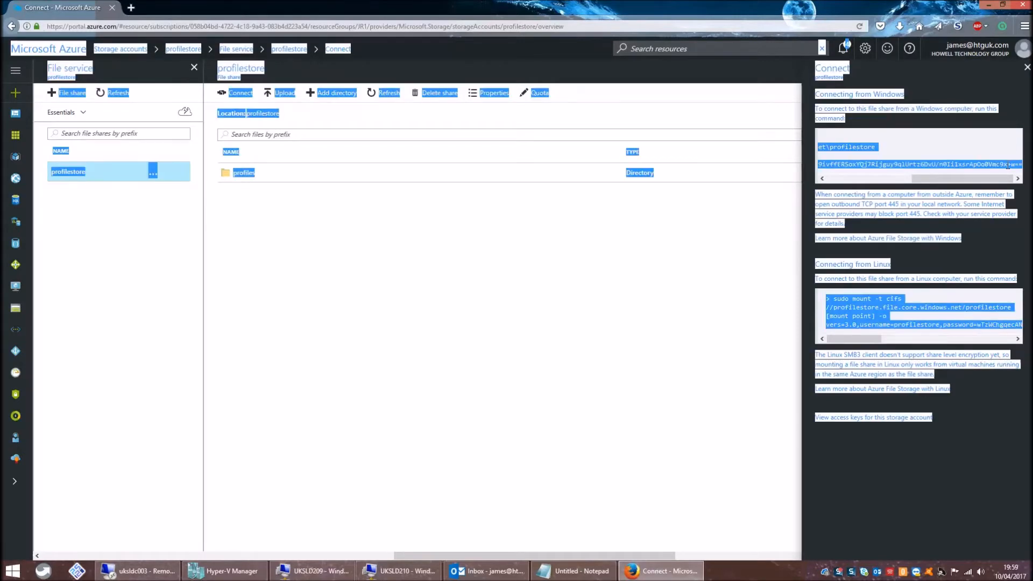
pyautogui.click(971, 144)
pyautogui.moveTo(1023, 163); pyautogui.dragTo(828, 138)
pyautogui.rightClick(828, 138)
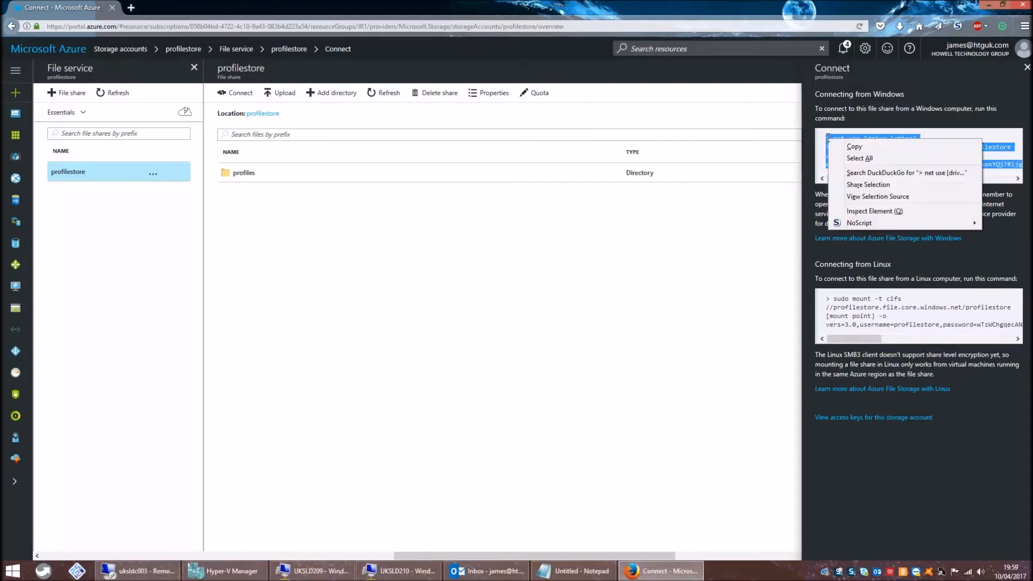
pyautogui.click(842, 145)
pyautogui.click(580, 570)
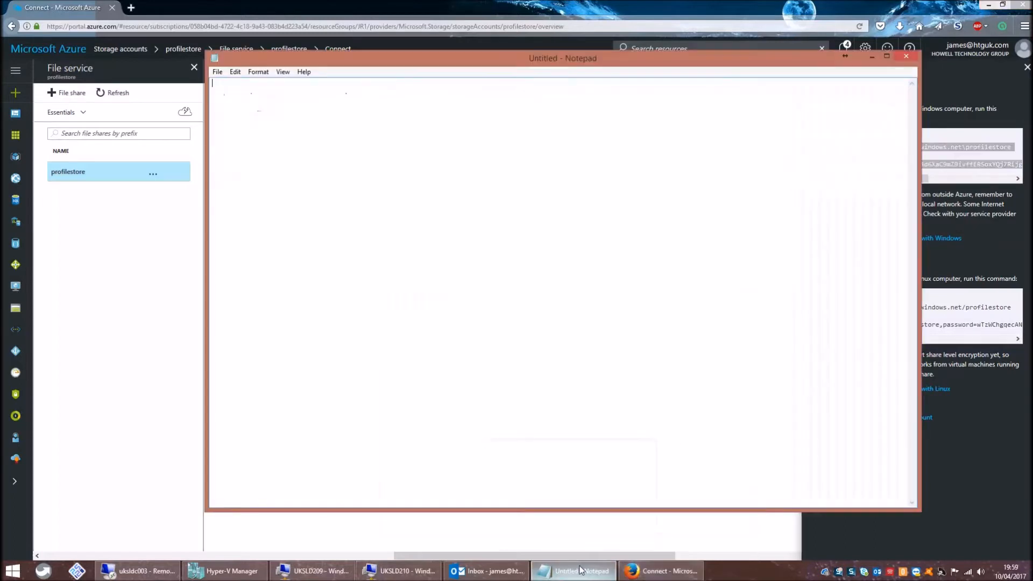
# Paste the net use command into Notepad, remove the leading '>' and map it to drive X:.
pyautogui.click(546, 433)
pyautogui.hotkey('ctrl', 'v')
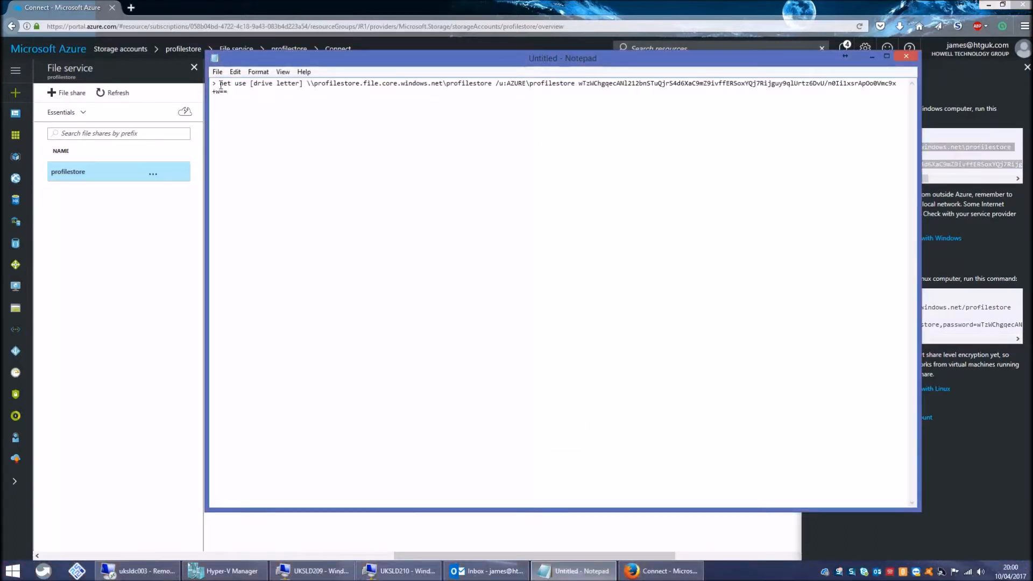
pyautogui.moveTo(220, 85); pyautogui.dragTo(213, 84)
pyautogui.press('Delete')
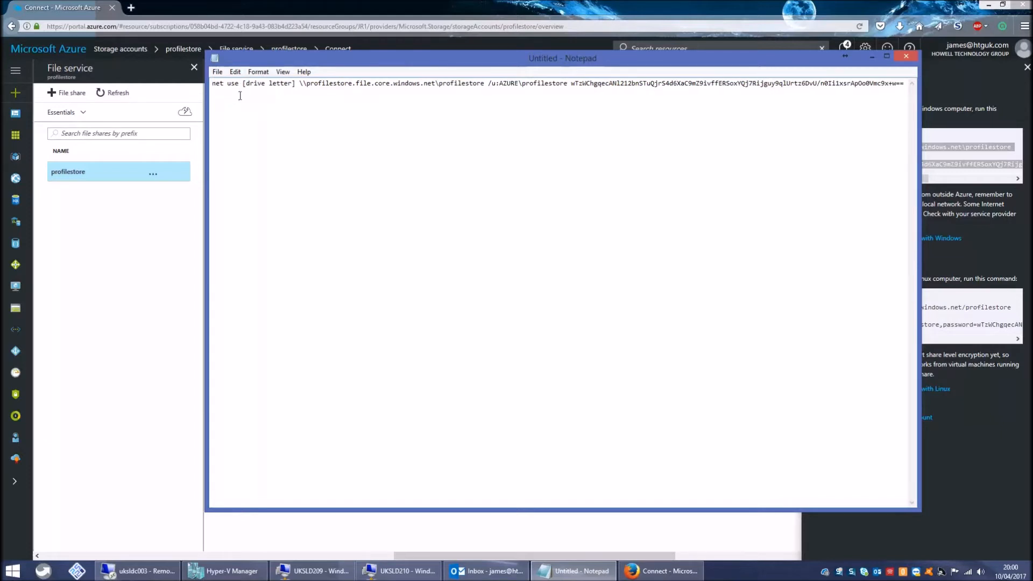
pyautogui.moveTo(243, 83); pyautogui.dragTo(296, 83)
pyautogui.write('X:')
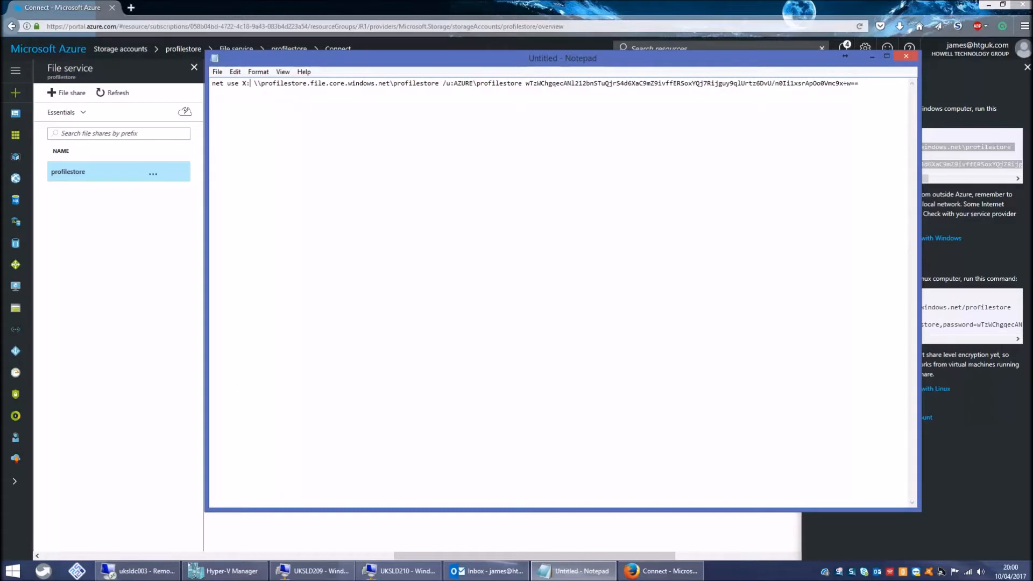
pyautogui.moveTo(254, 84); pyautogui.dragTo(876, 89)
pyautogui.click(873, 90)
pyautogui.hotkey('ctrl', 'a')
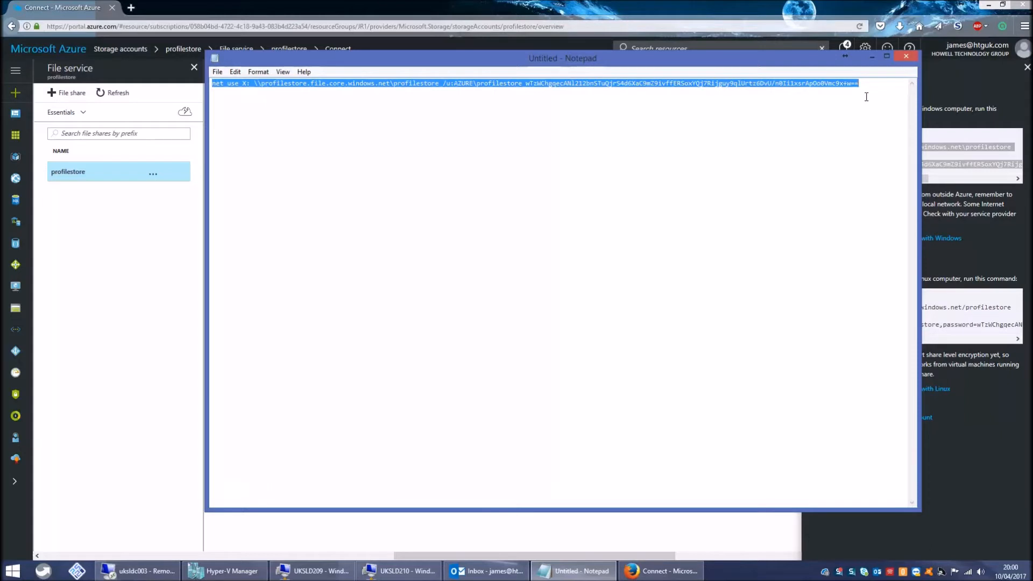
pyautogui.click(870, 57)
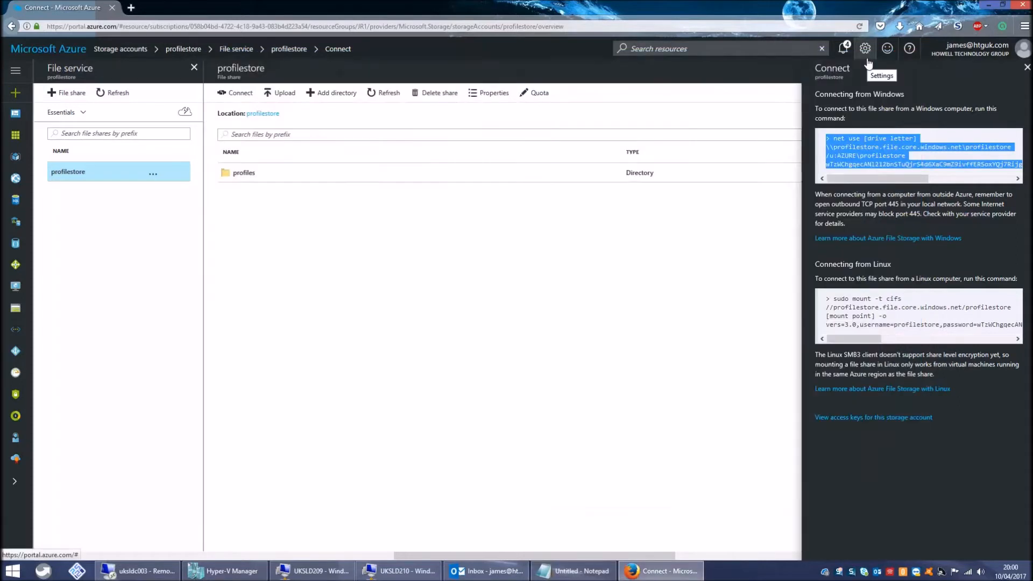
# Close the Connect panel, clear notifications, open the empty profiles directory, and minimise the browser.
pyautogui.click(1026, 68)
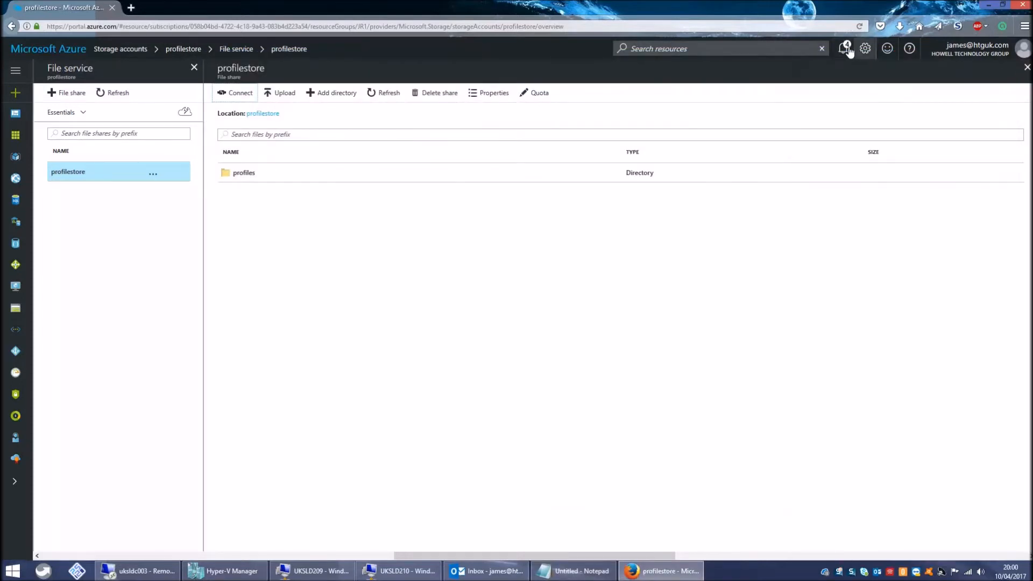
pyautogui.click(845, 49)
pyautogui.click(1007, 87)
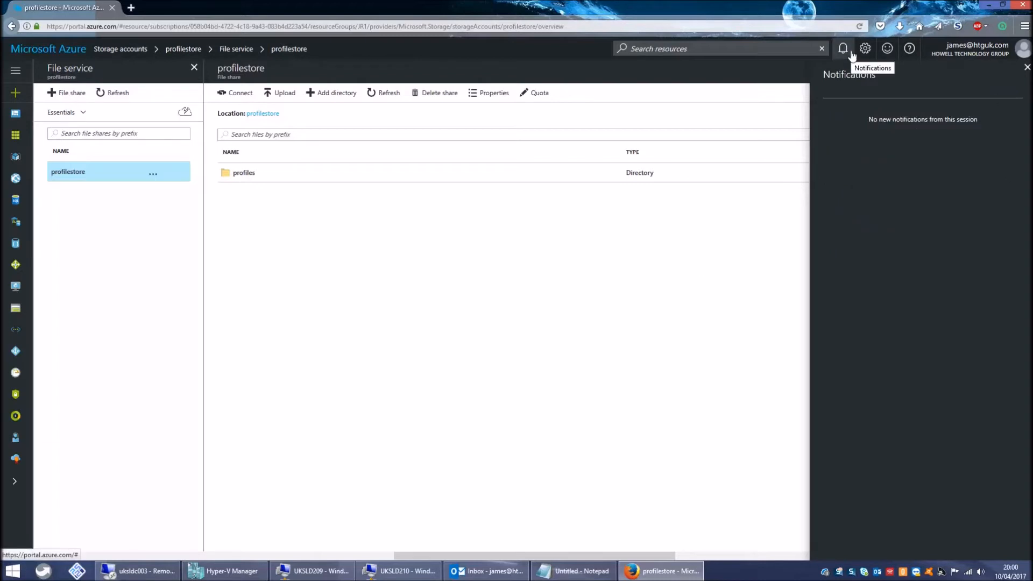
pyautogui.click(239, 175)
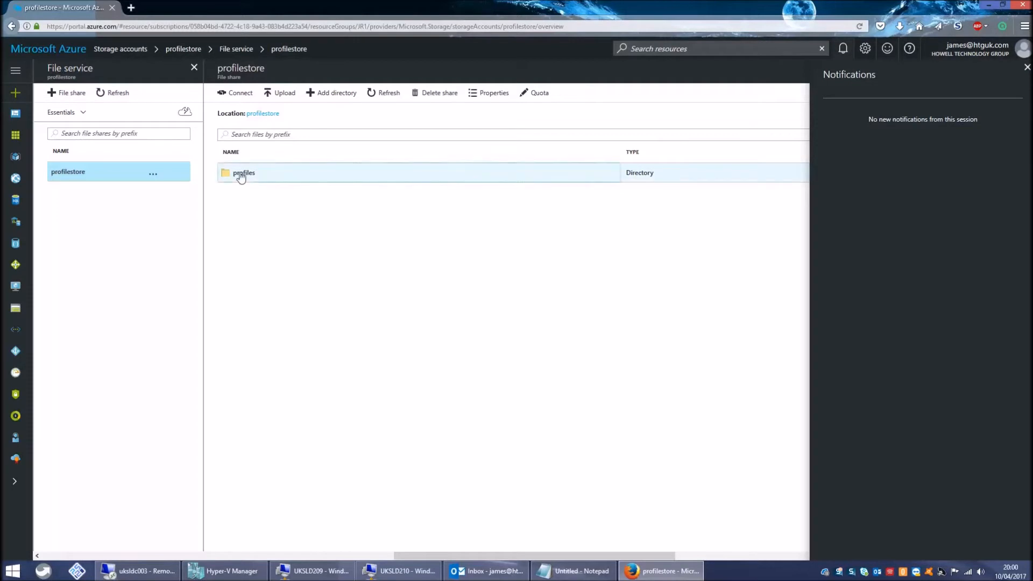
pyautogui.click(1026, 68)
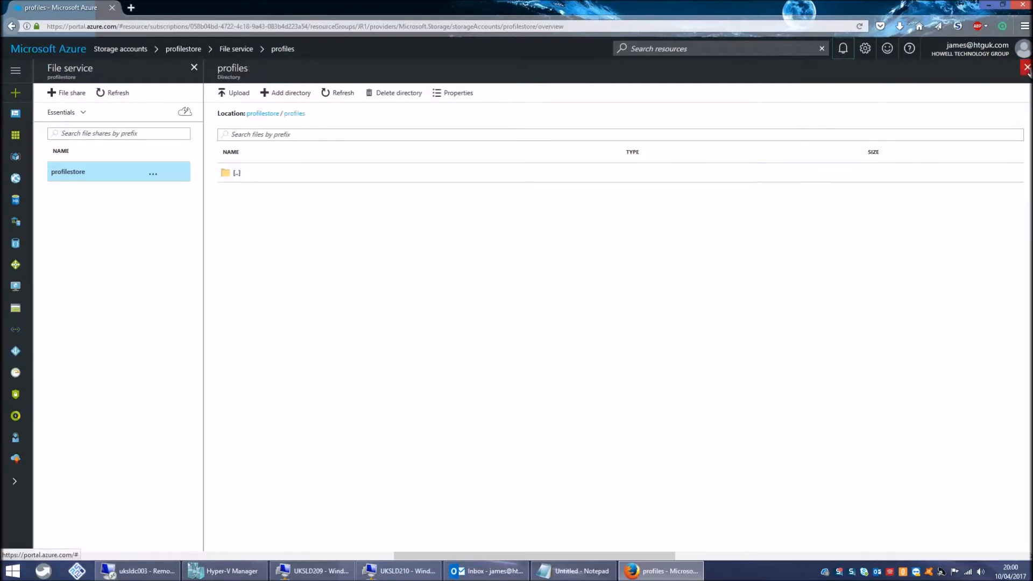
pyautogui.click(989, 6)
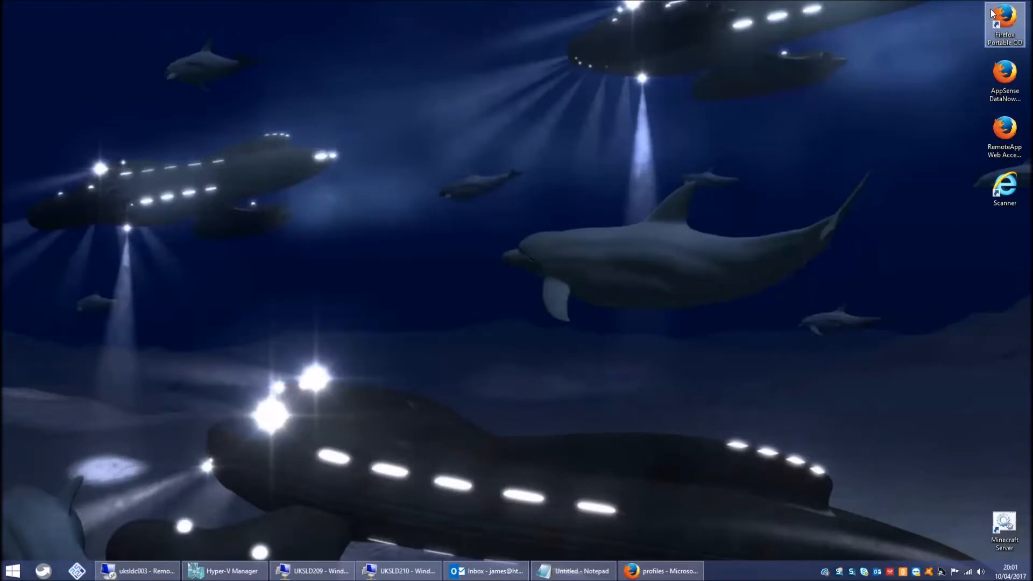
# Advance the desktop background twice to the night forest sky, then return to the uksldc003 session.
pyautogui.rightClick(839, 70)
pyautogui.click(892, 170)
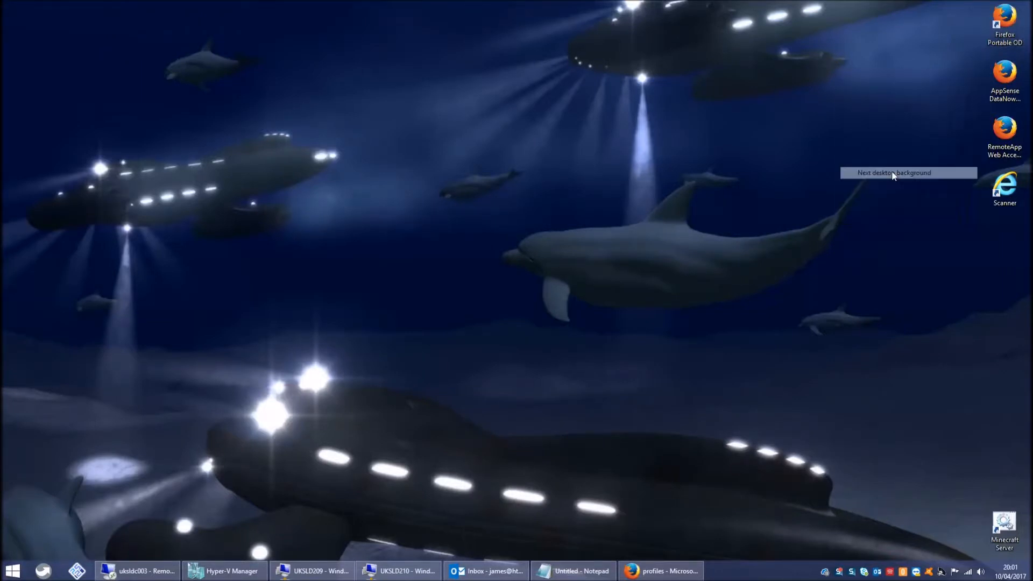
pyautogui.rightClick(751, 105)
pyautogui.click(807, 207)
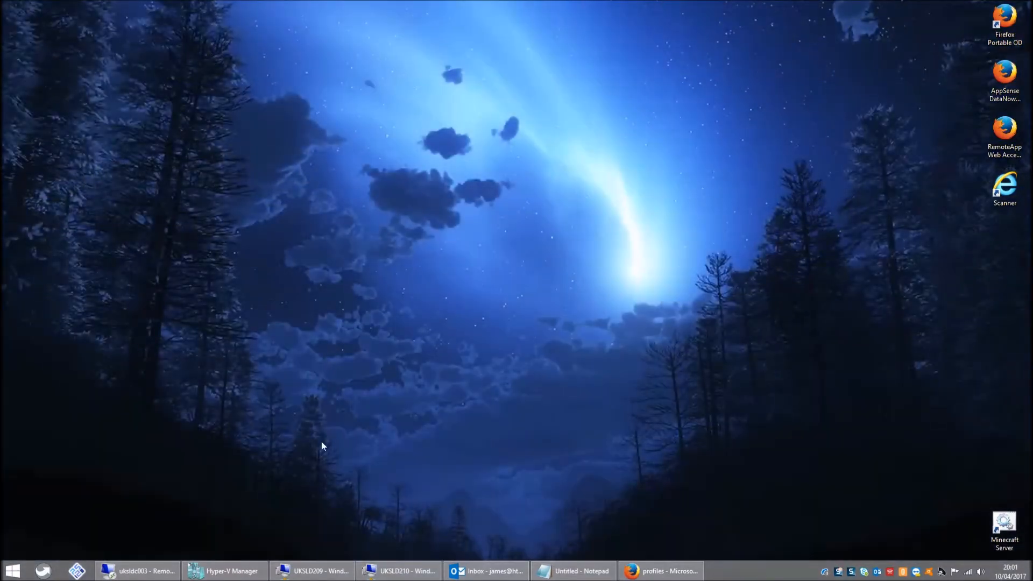
pyautogui.click(159, 571)
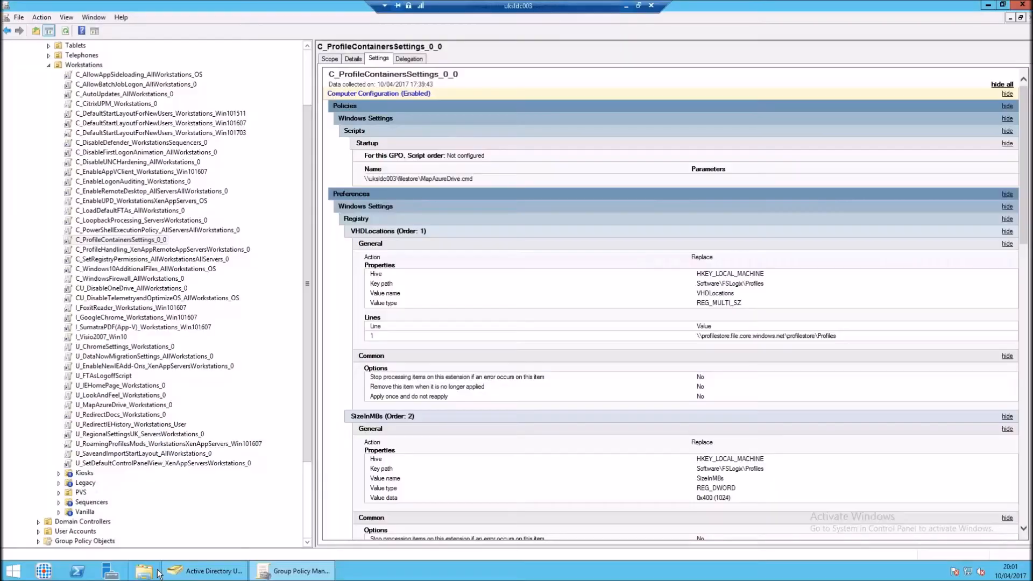
# Review the C_ProfileContainersSettings_0_0 settings report and highlight the MapAzureDrive.cmd startup script path.
pyautogui.click(1001, 84)
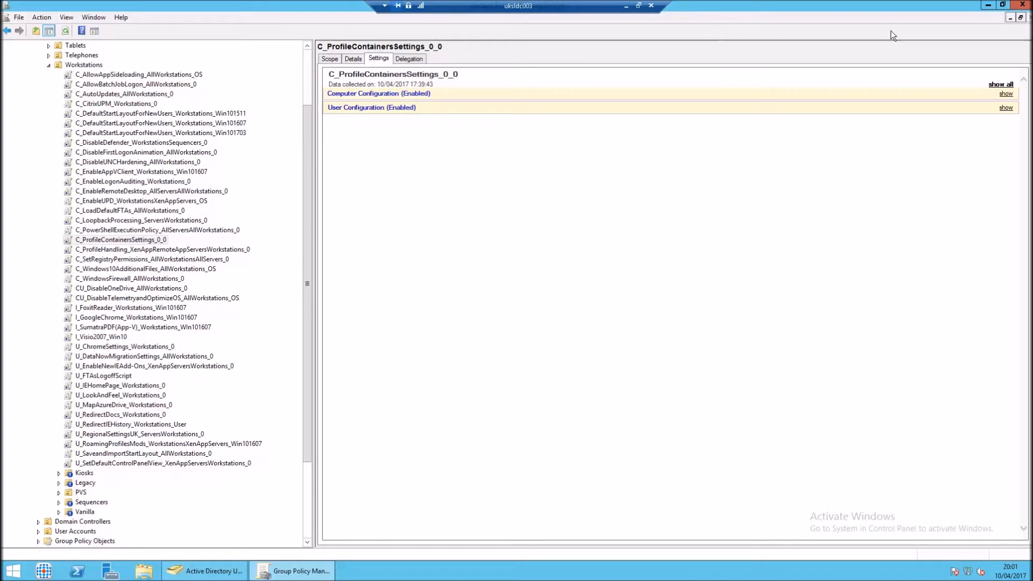
pyautogui.click(999, 85)
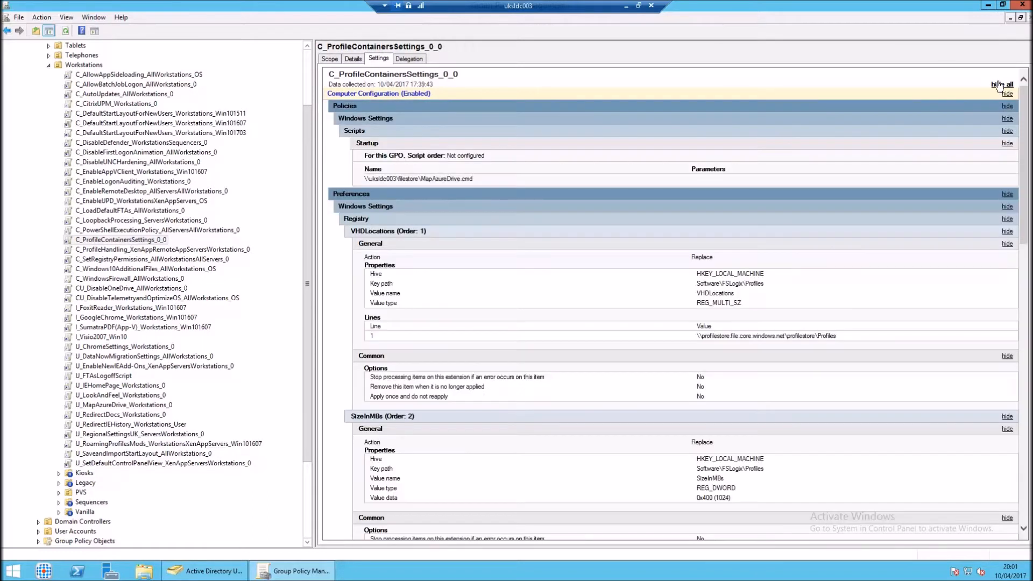
pyautogui.click(1007, 193)
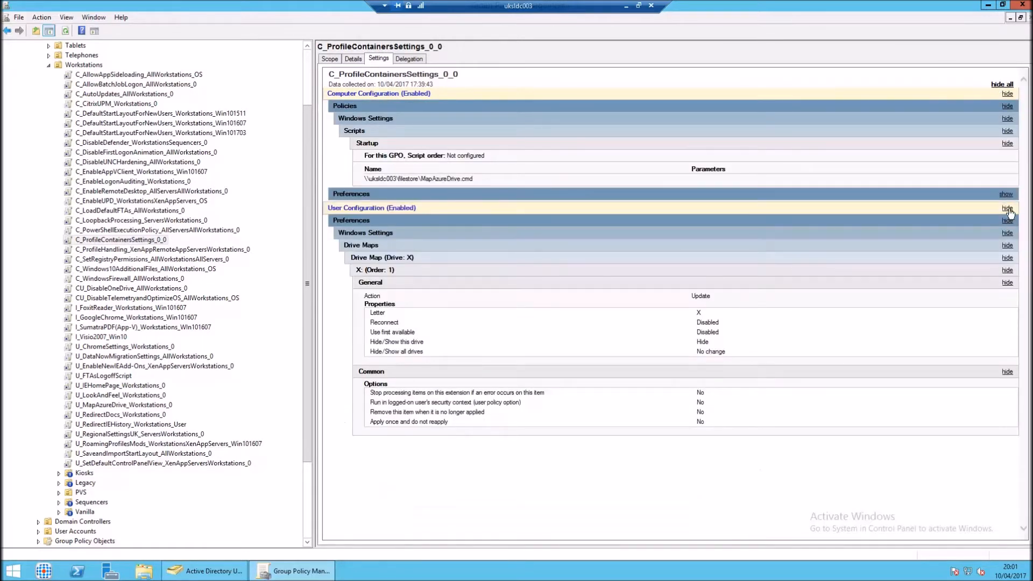
pyautogui.click(1007, 208)
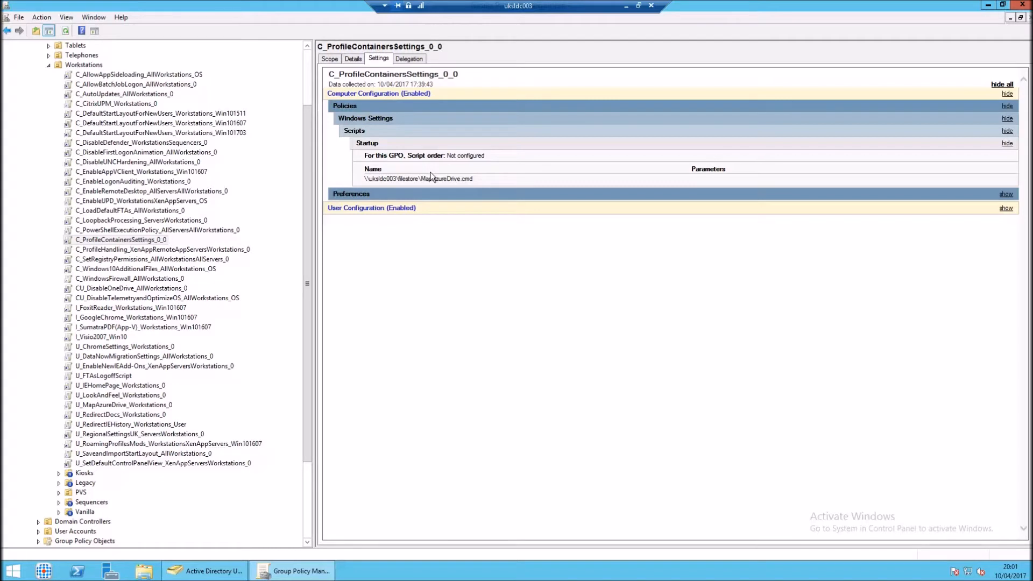
pyautogui.moveTo(364, 179); pyautogui.dragTo(477, 180)
# Open the \\uksldc003\filestore share in File Explorer via Run.
pyautogui.rightClick(14, 571)
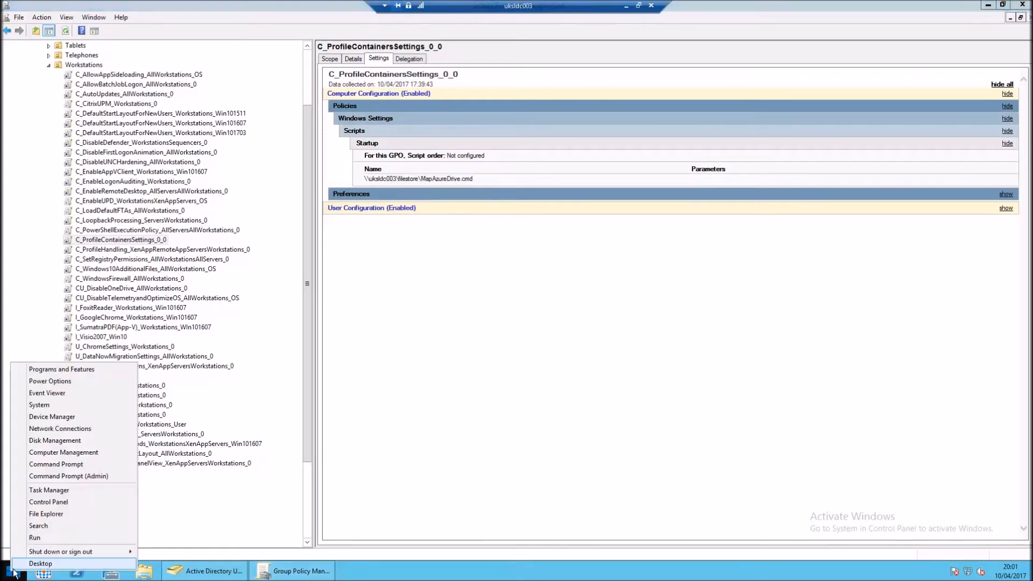
pyautogui.click(53, 538)
pyautogui.click(86, 537)
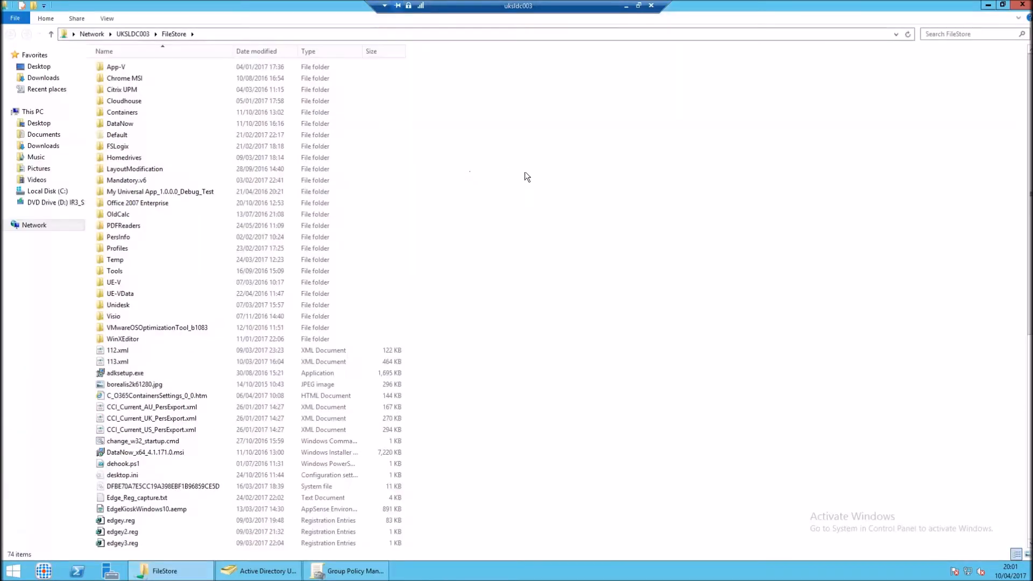
# Open MapAzureDrive.cmd in Notepad and replace its line with the updated net use X: command.
pyautogui.scroll(-3, 1021, 435)
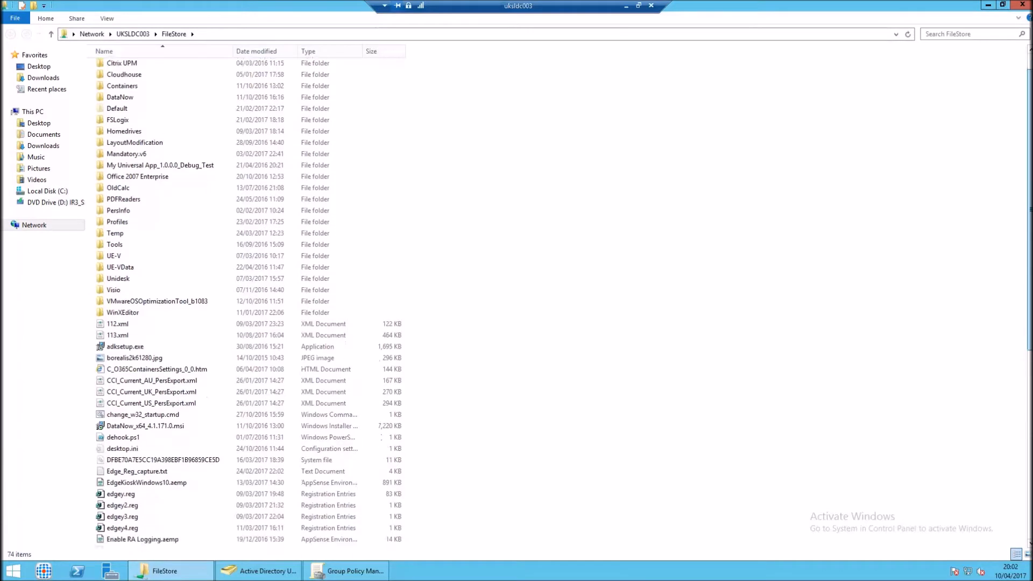
pyautogui.scroll(-3, 931, 415)
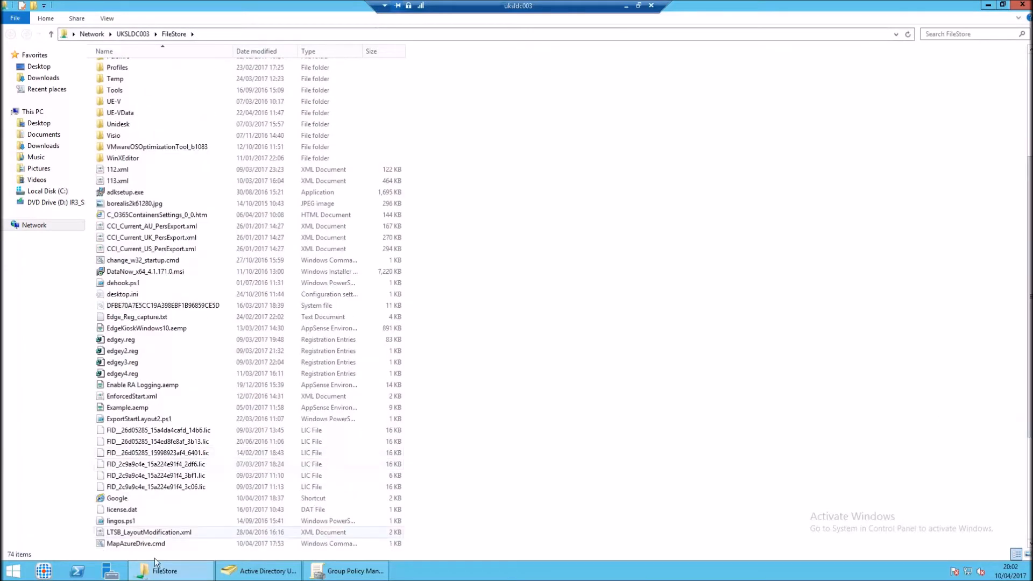
pyautogui.rightClick(121, 543)
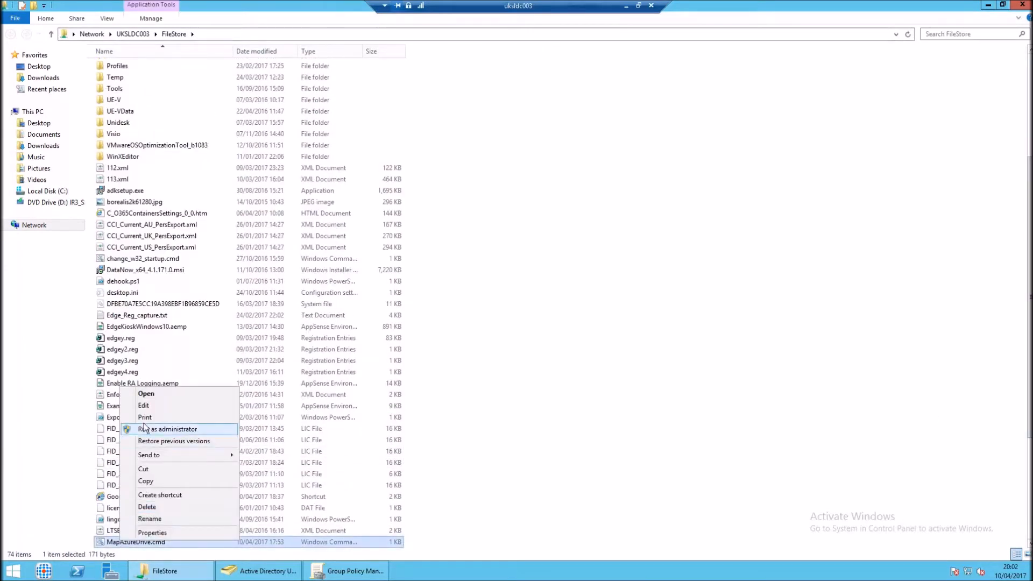
pyautogui.click(144, 406)
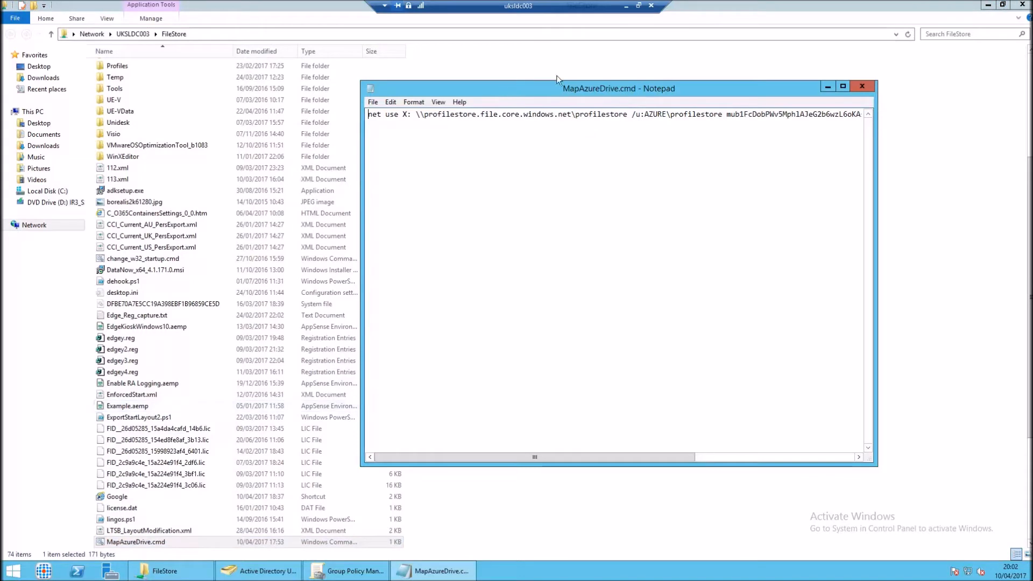
pyautogui.click(989, 6)
pyautogui.hotkey('ctrl', 'a')
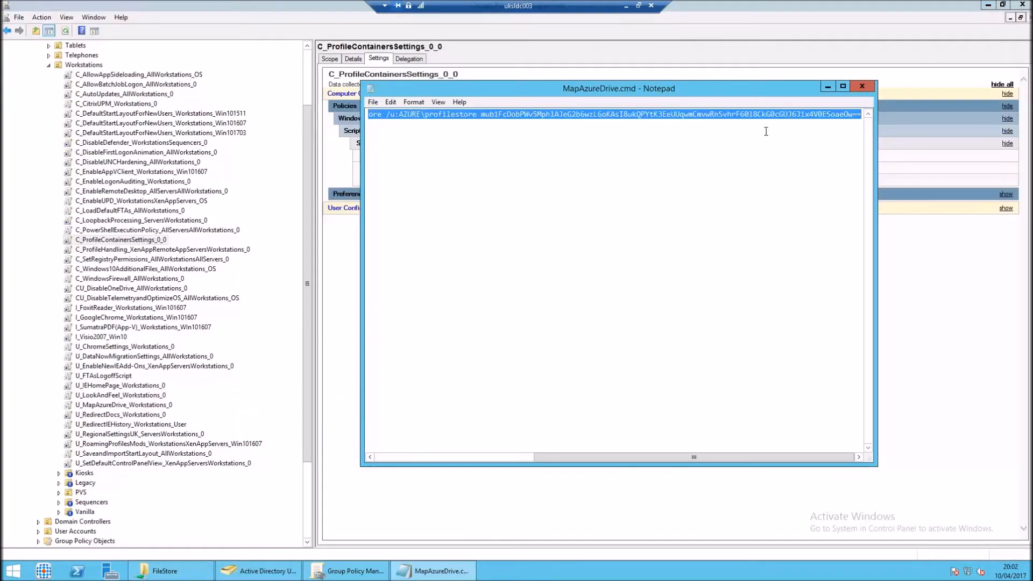
pyautogui.hotkey('ctrl', 'v')
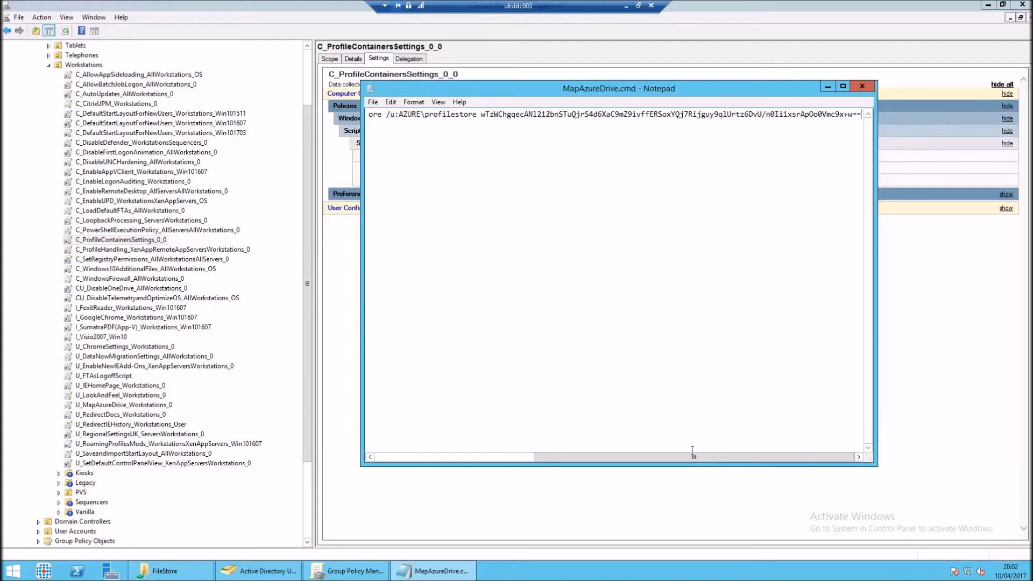
# Save and close MapAzureDrive.cmd, minimise the uksldc003 session, and bring up the UKSLD210 VM window.
pyautogui.moveTo(694, 457); pyautogui.dragTo(508, 457)
pyautogui.click(372, 102)
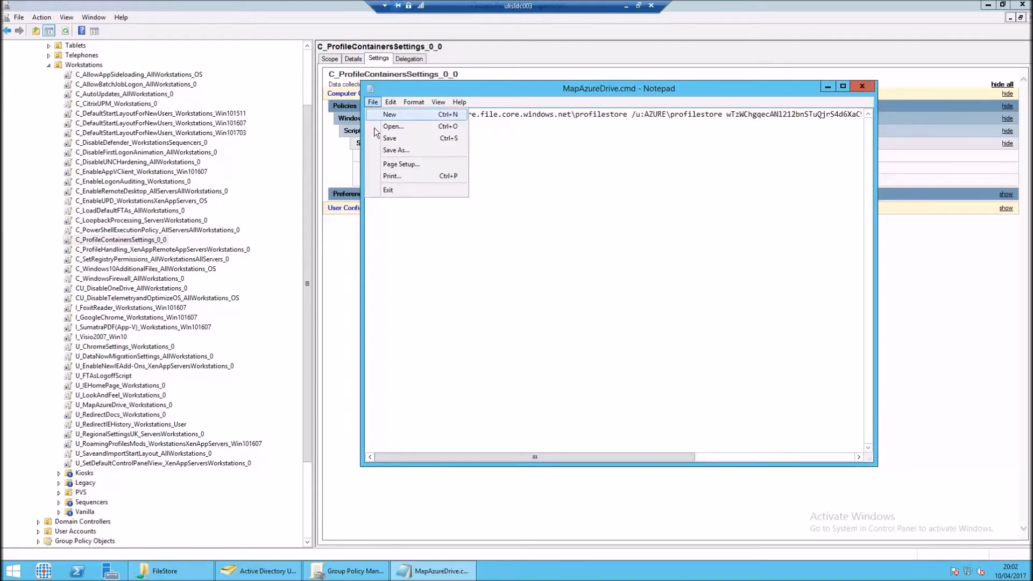
pyautogui.click(379, 137)
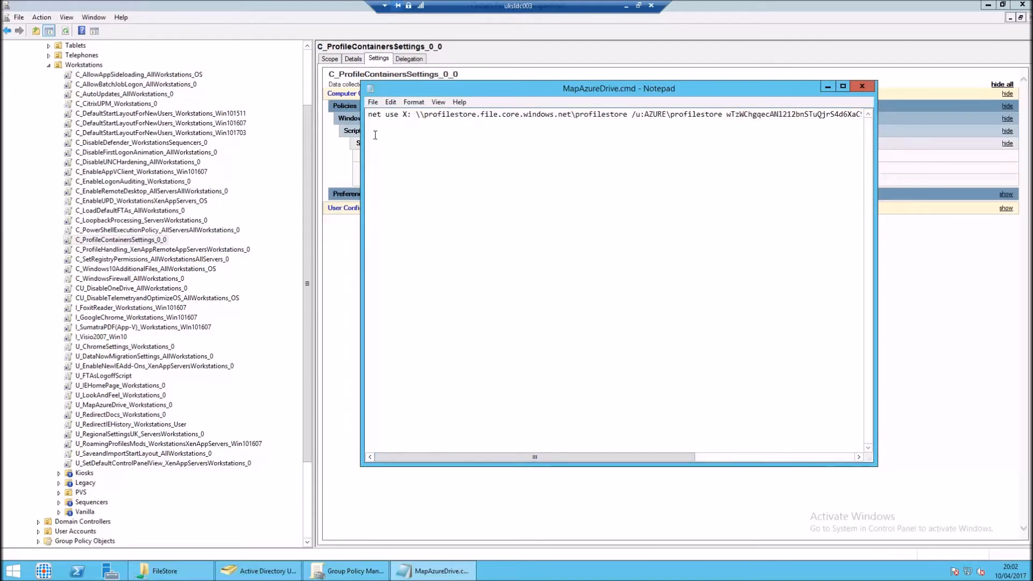
pyautogui.click(869, 89)
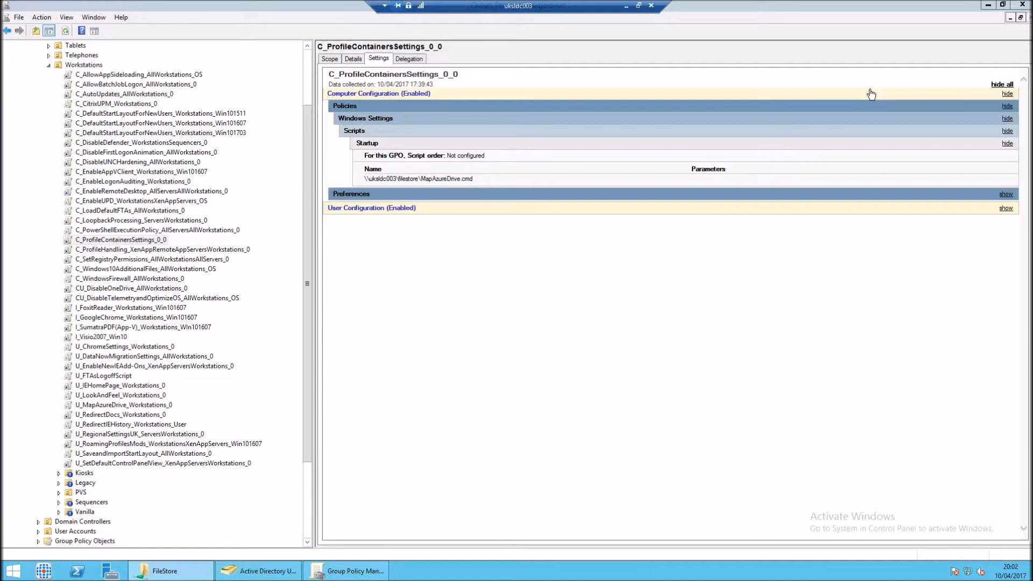
pyautogui.click(625, 7)
pyautogui.click(391, 575)
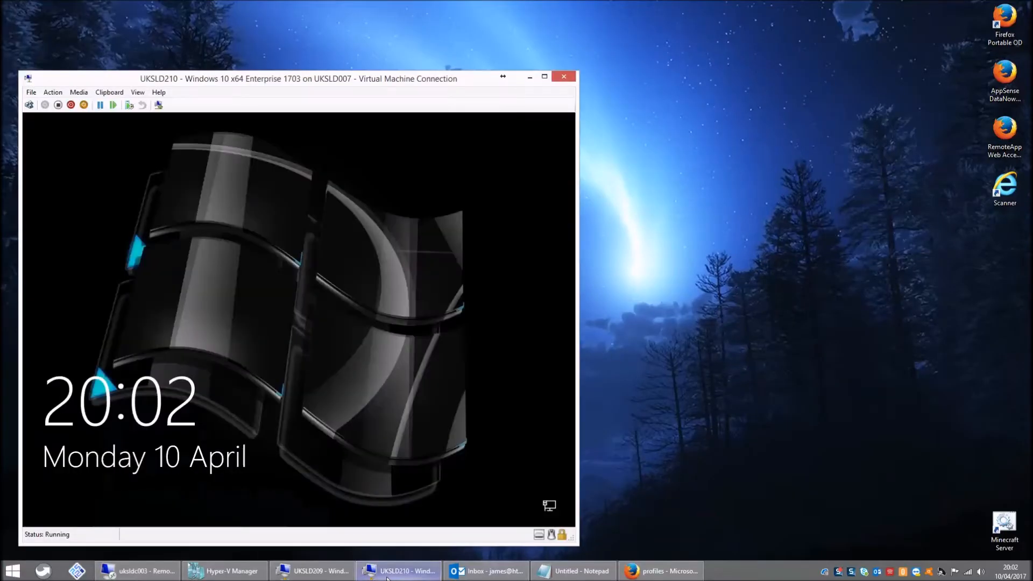
# Sign in to UKSLD209 with the administrator password.
pyautogui.click(315, 571)
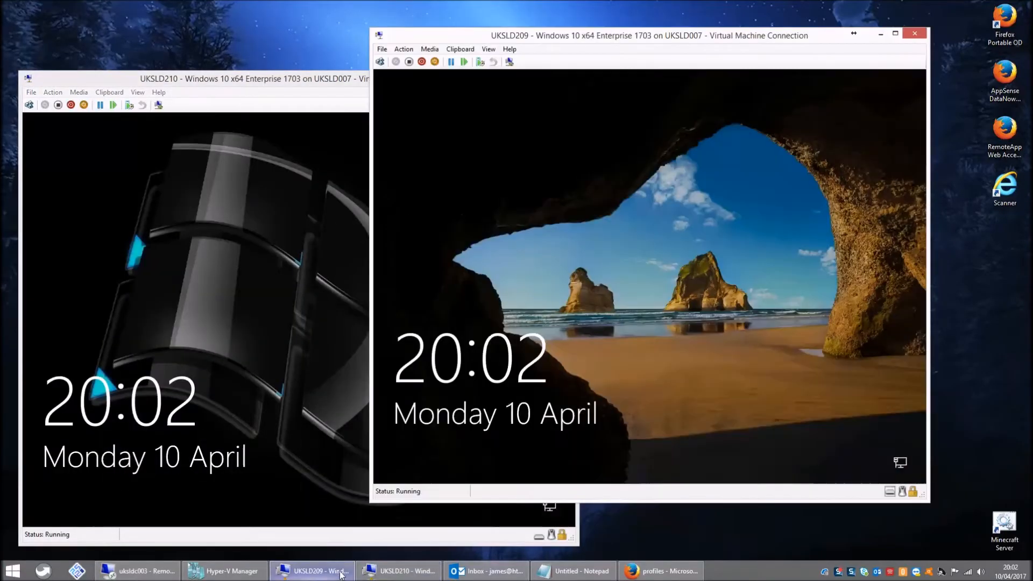
pyautogui.click(860, 377)
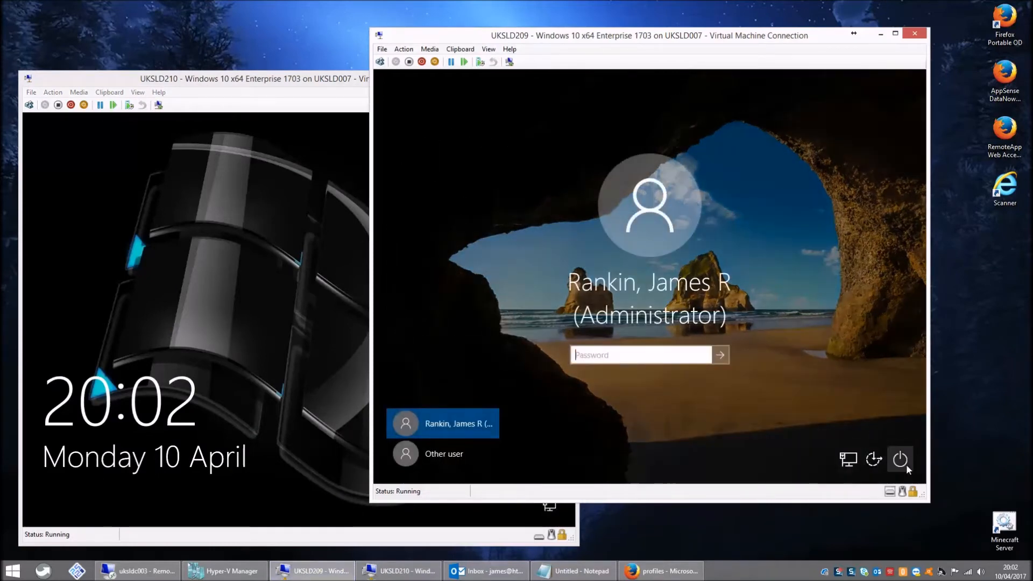
pyautogui.click(904, 462)
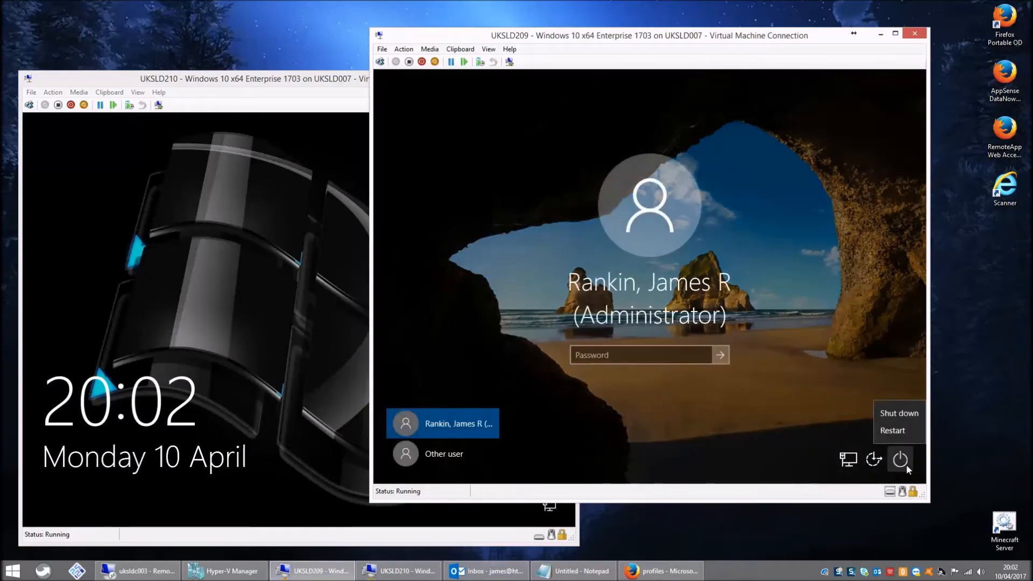
pyautogui.click(618, 357)
pyautogui.click(617, 356)
pyautogui.write('•••••••••••')
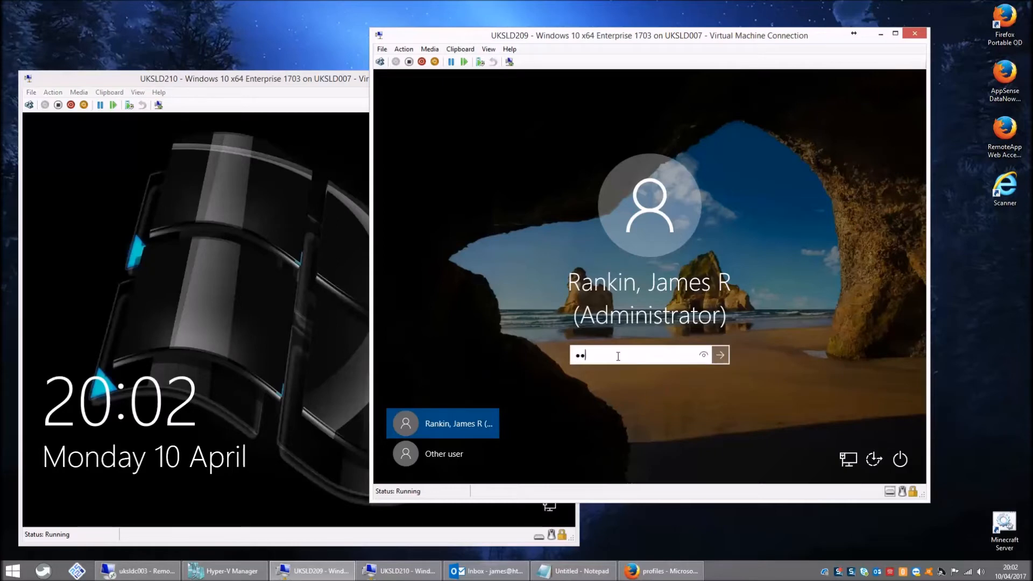
pyautogui.press('Return')
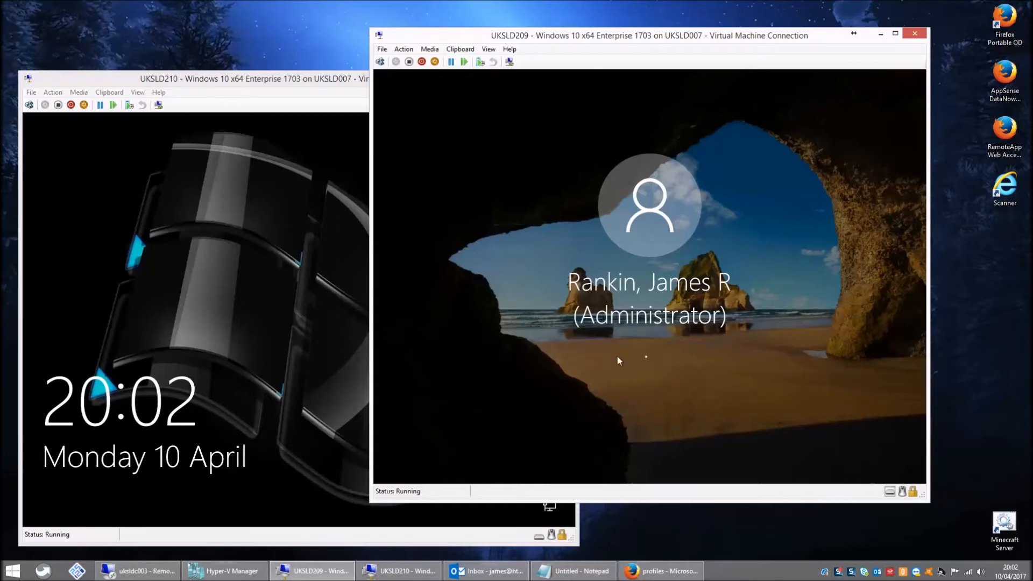
# Restart UKSLD209 from the Win+X Shut down or sign out menu.
pyautogui.click(254, 360)
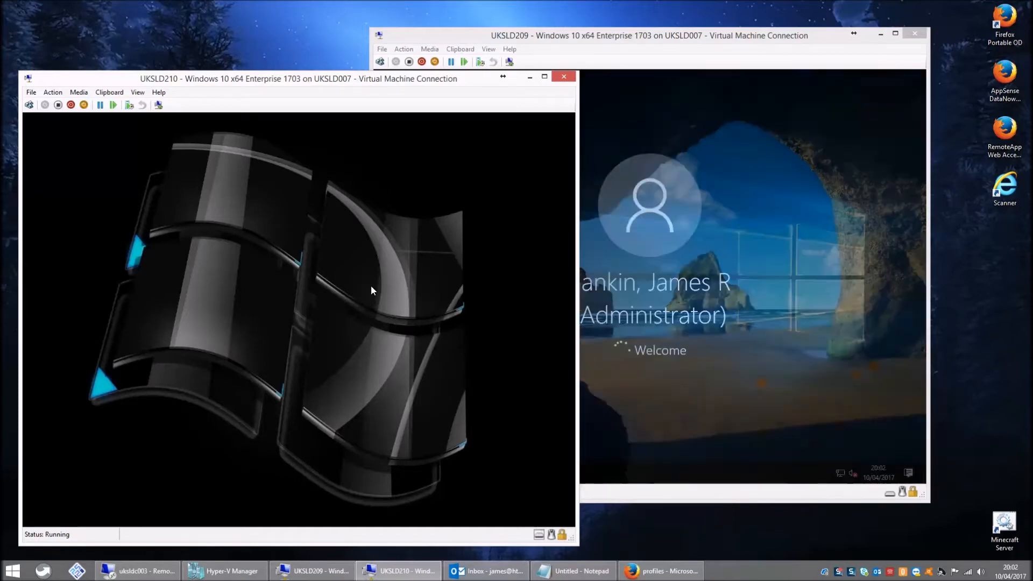
pyautogui.click(666, 390)
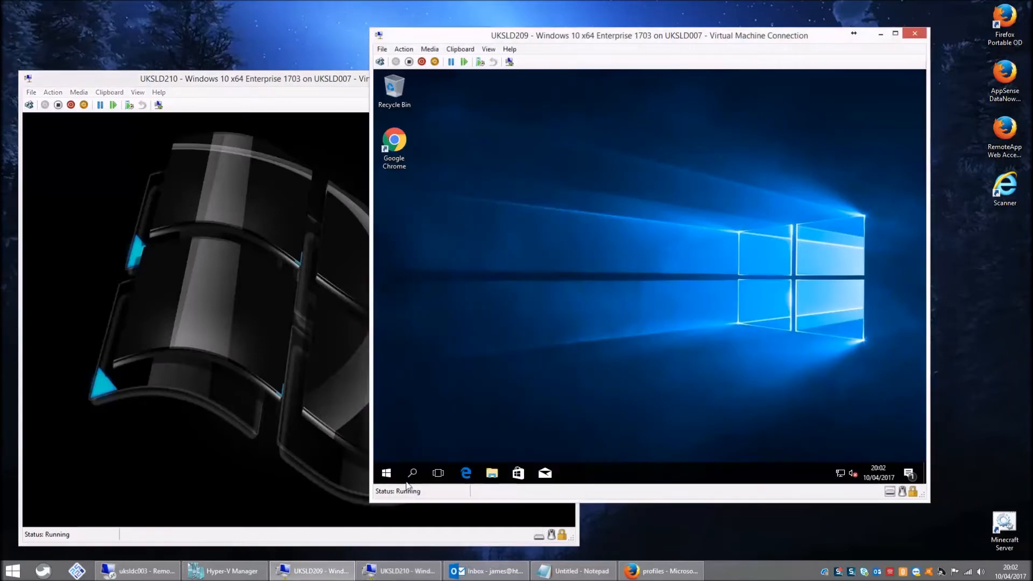
pyautogui.rightClick(386, 473)
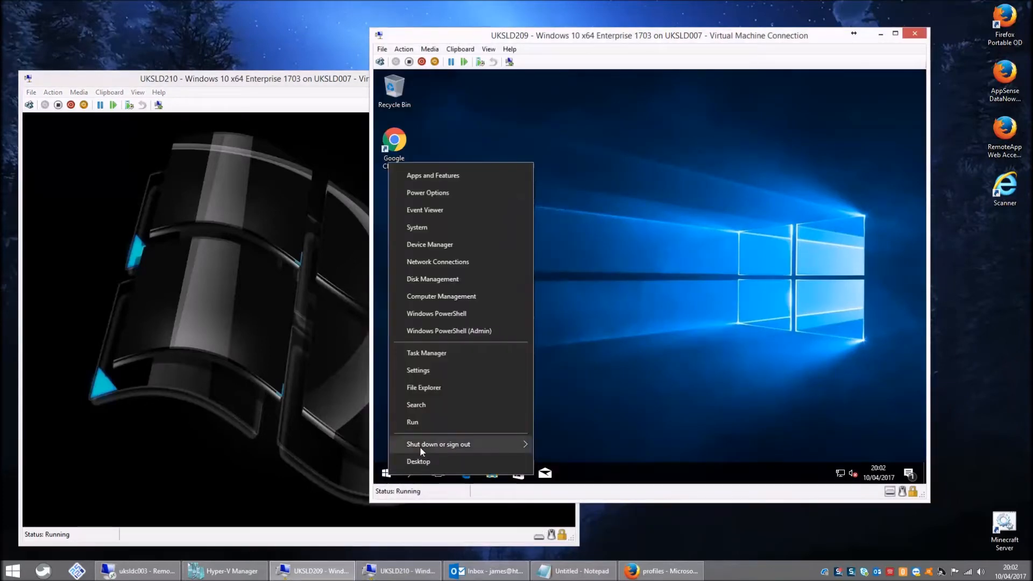
pyautogui.moveTo(420, 446)
pyautogui.click(553, 444)
pyautogui.click(196, 192)
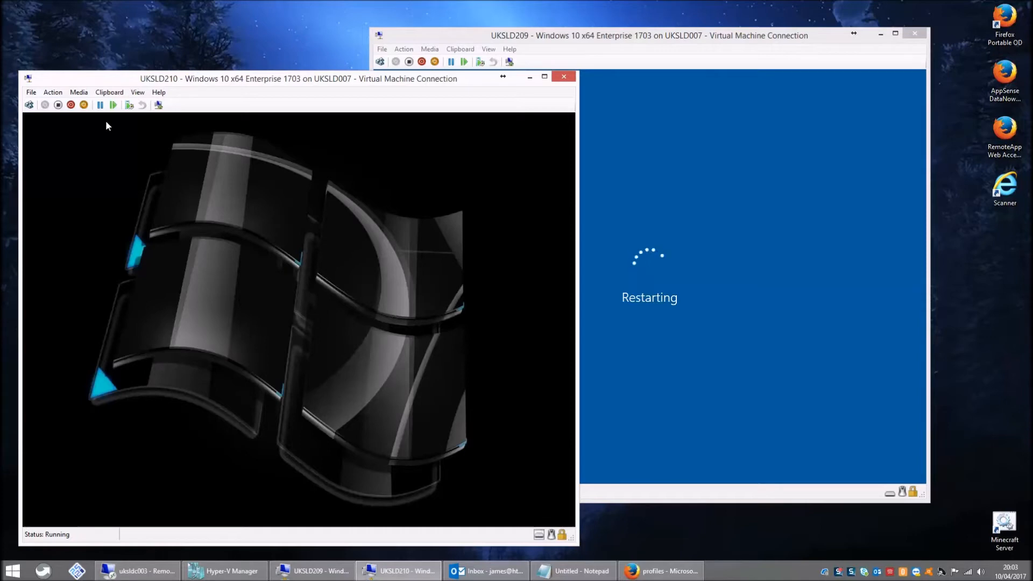
# Restart UKSLD210 from its sign-in screen power button and close its connection window.
pyautogui.click(29, 105)
pyautogui.moveTo(169, 79); pyautogui.dragTo(167, 61)
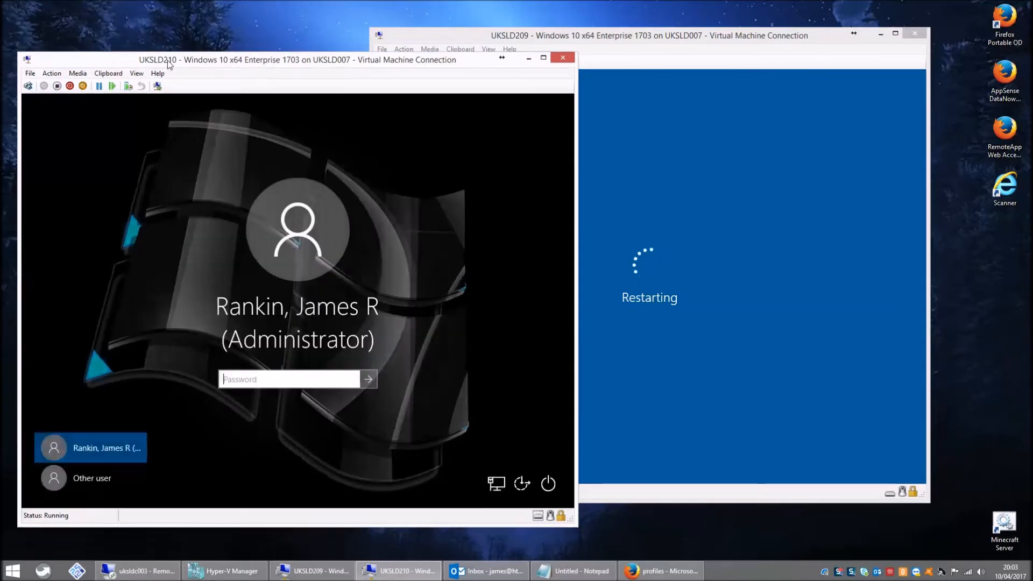
pyautogui.click(546, 480)
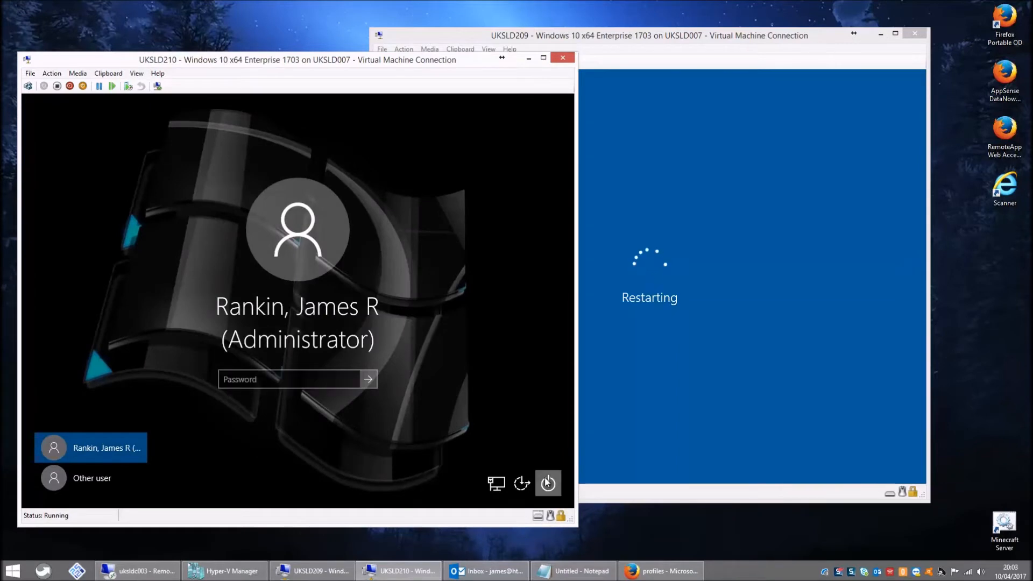
pyautogui.click(547, 480)
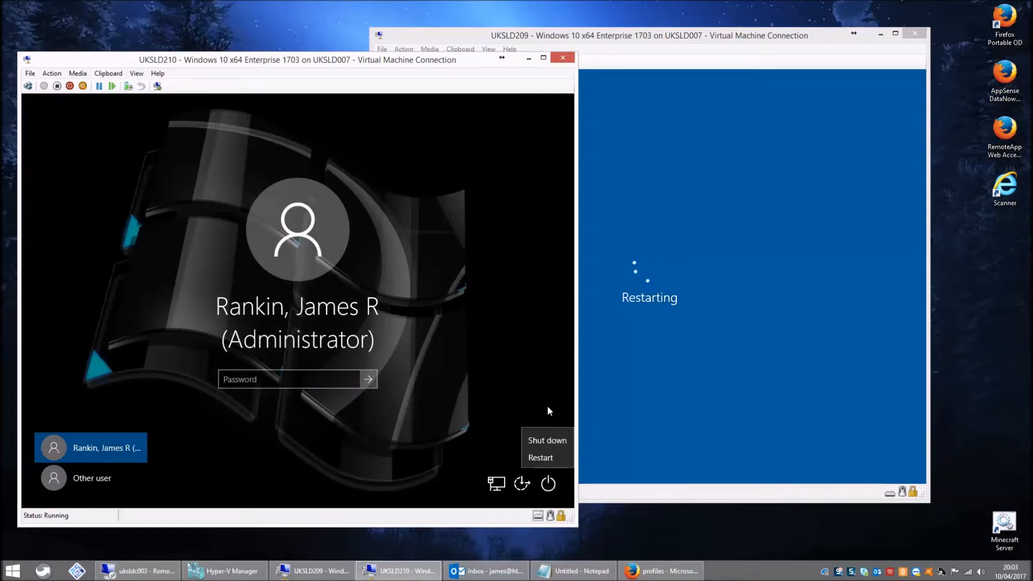
pyautogui.click(549, 456)
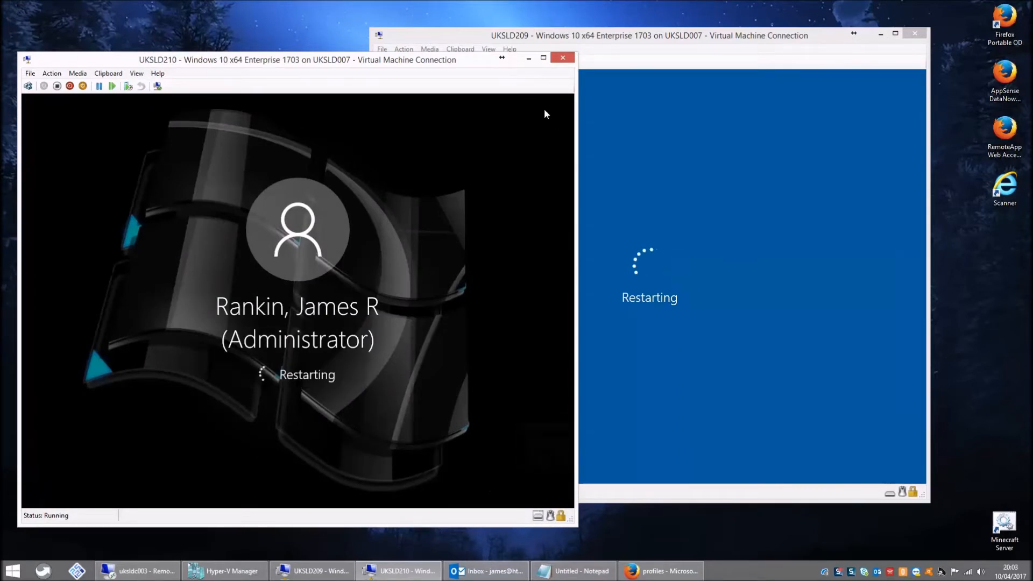
pyautogui.click(563, 57)
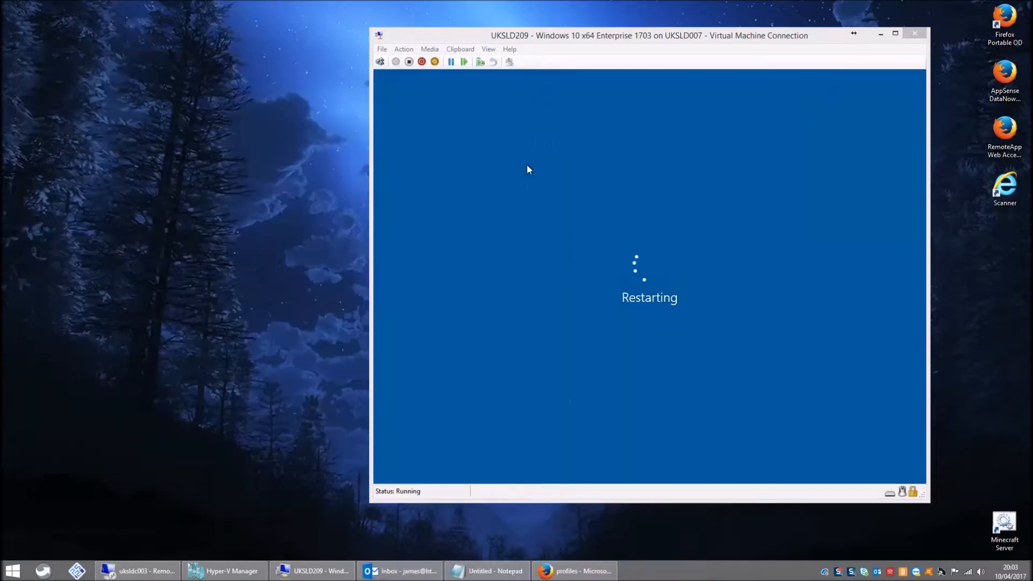
# Reconnect to UKSLD210 from Hyper-V Manager, then minimise Hyper-V Manager and both VM windows.
pyautogui.click(199, 500)
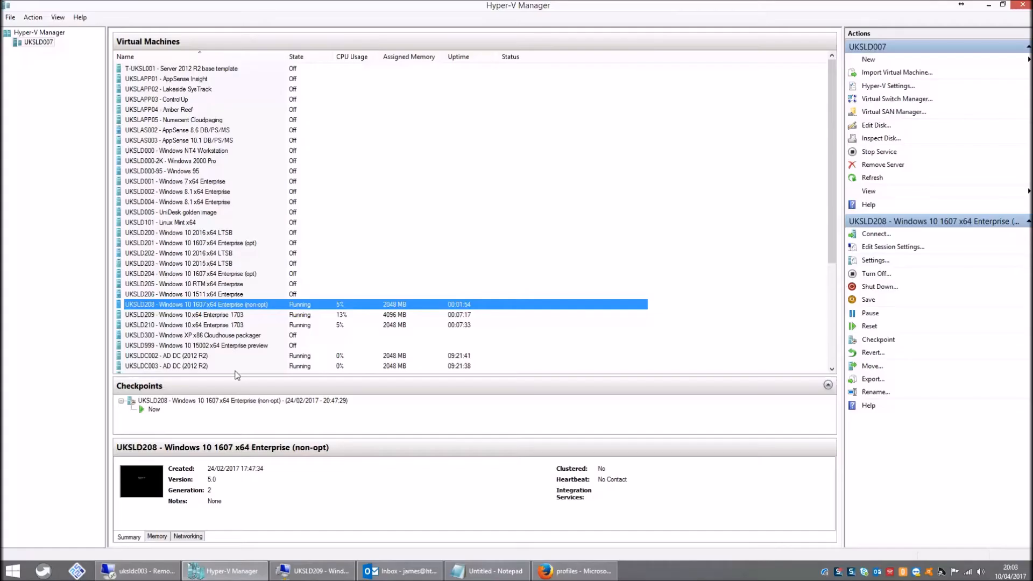
pyautogui.rightClick(185, 324)
pyautogui.click(213, 330)
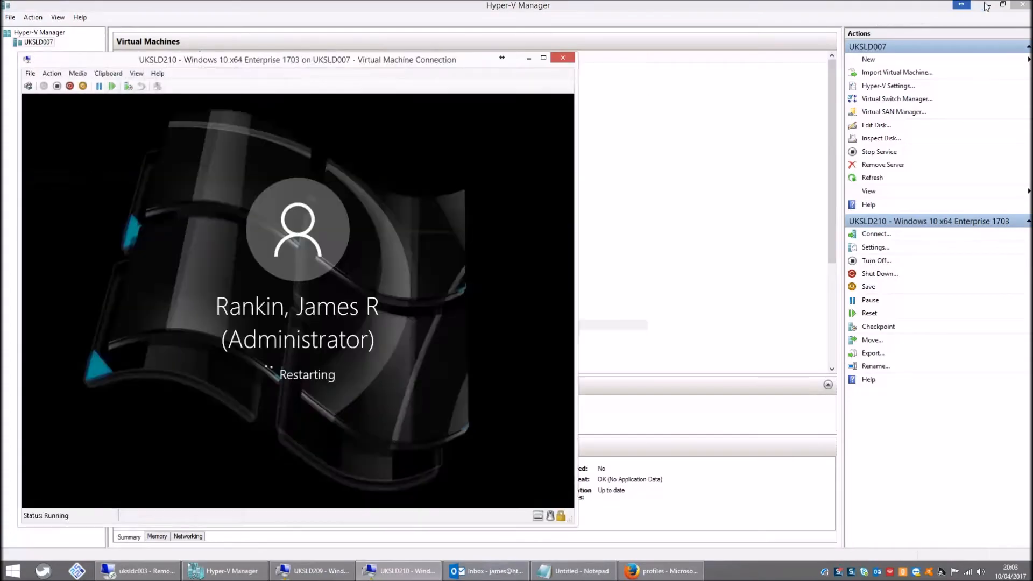
pyautogui.click(989, 4)
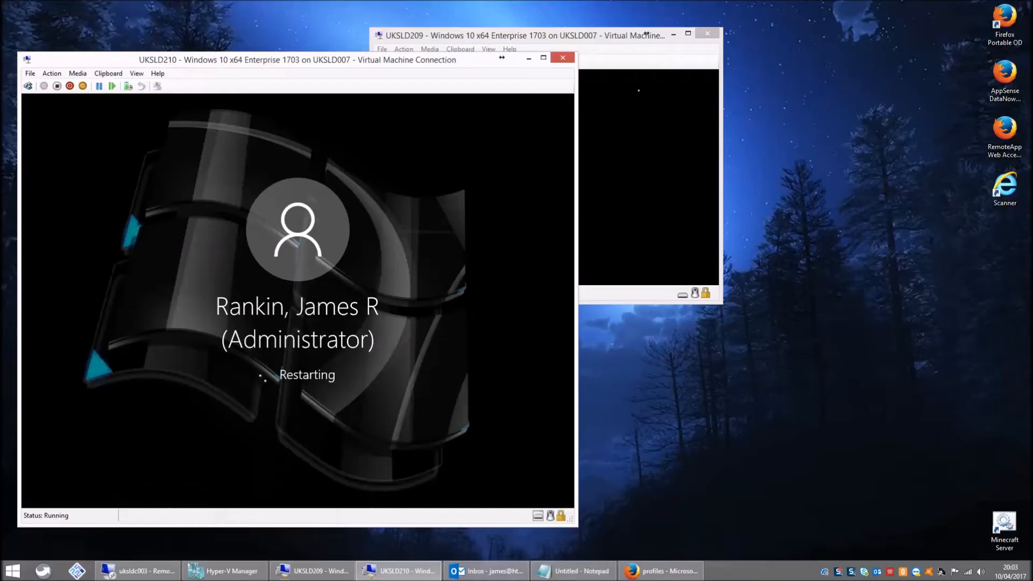
pyautogui.click(529, 59)
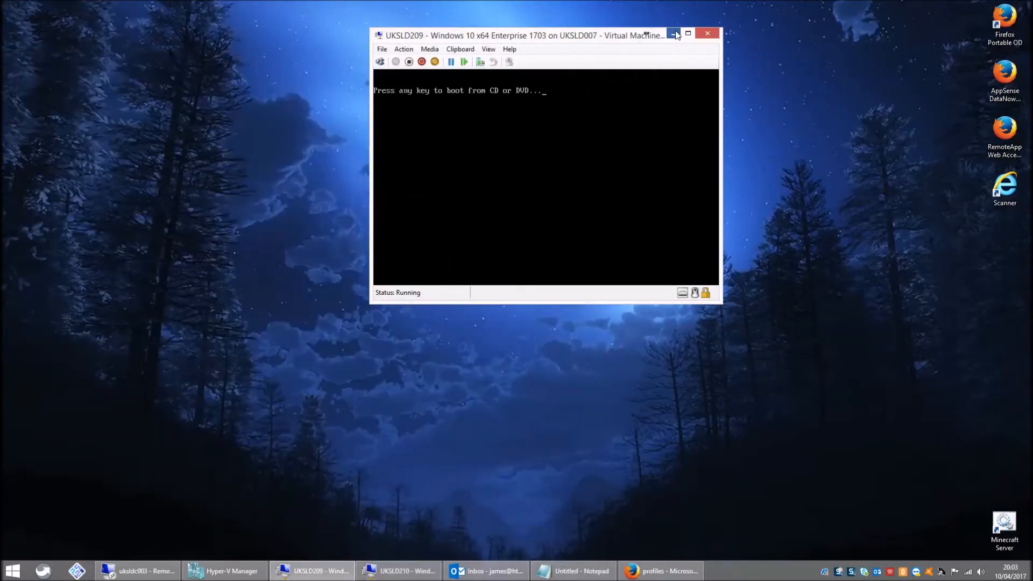
pyautogui.click(674, 34)
# Back in Group Policy Management, expand User Configuration Preferences down to the X drive mapping details.
pyautogui.click(161, 570)
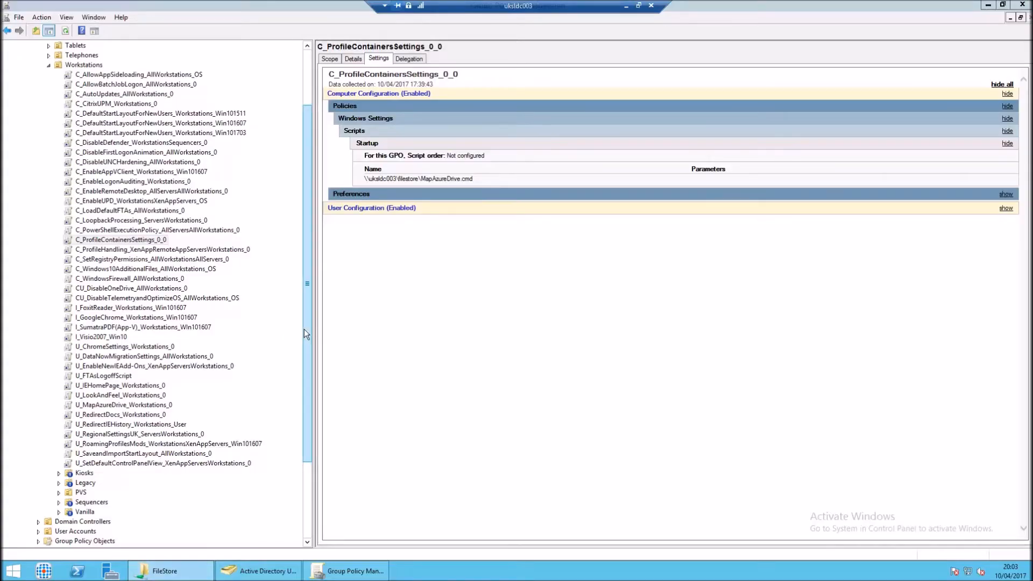
pyautogui.click(1001, 86)
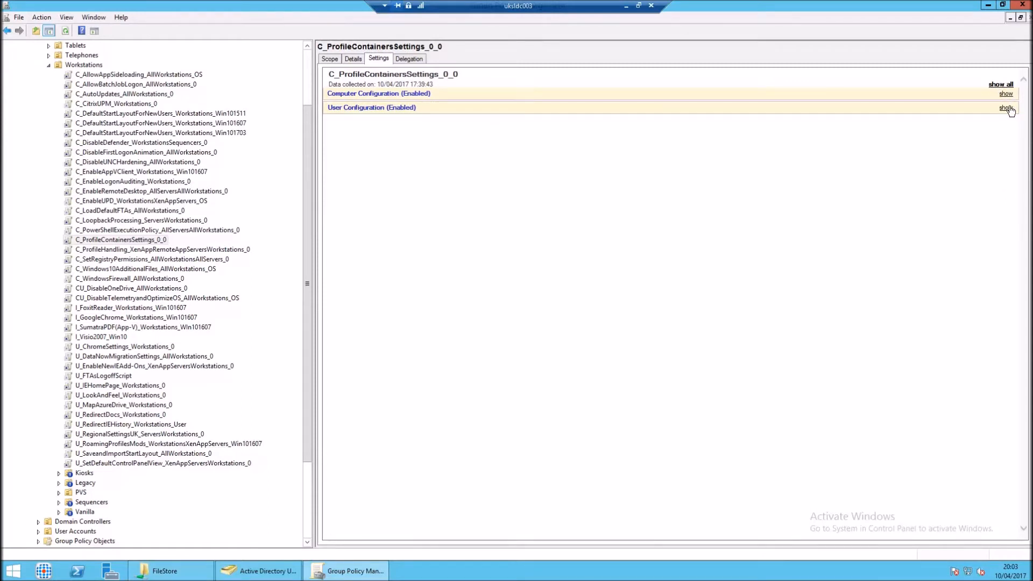
pyautogui.click(1009, 109)
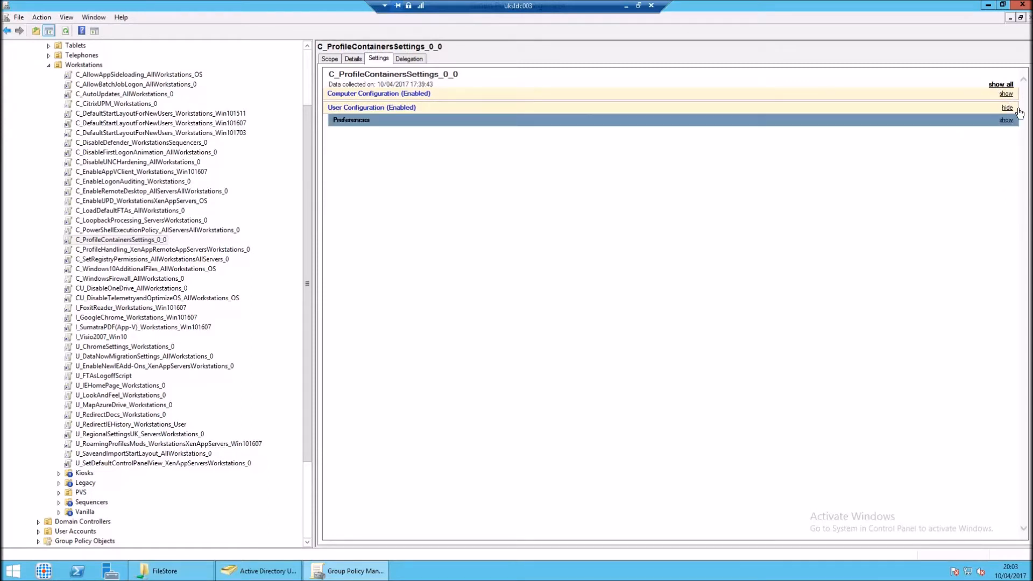
pyautogui.click(1010, 121)
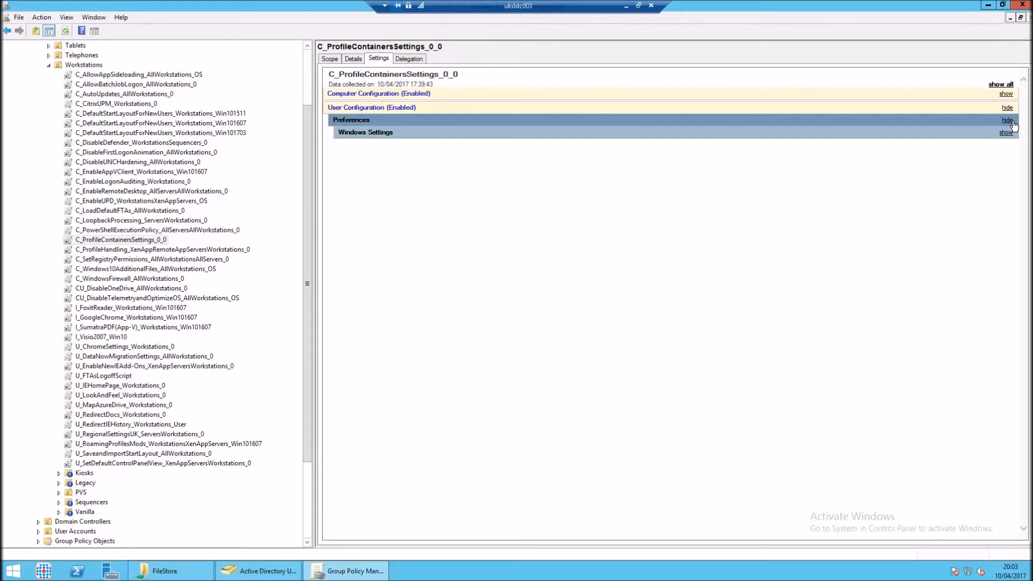
pyautogui.click(1007, 133)
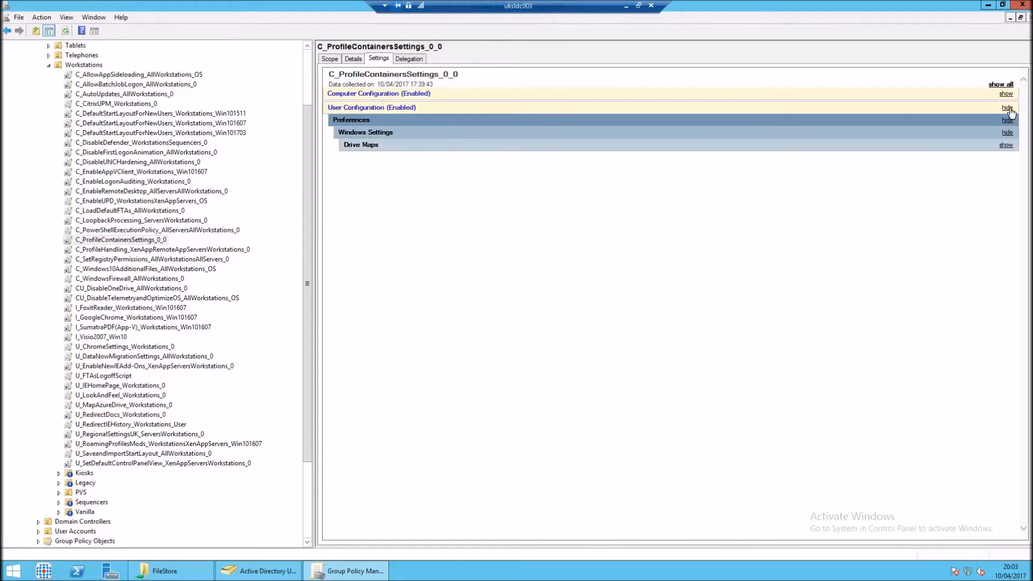
pyautogui.click(1008, 108)
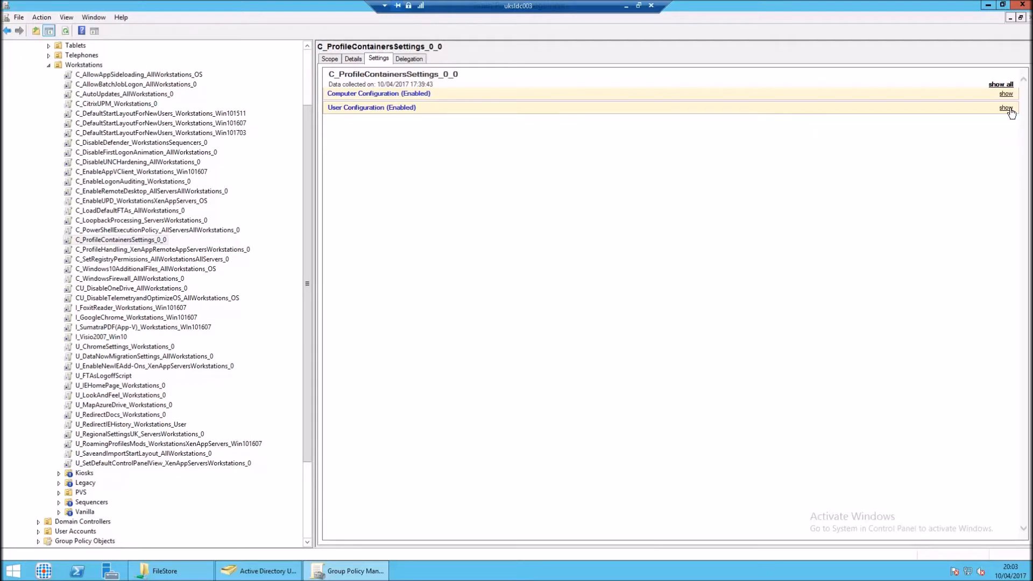
pyautogui.click(1005, 108)
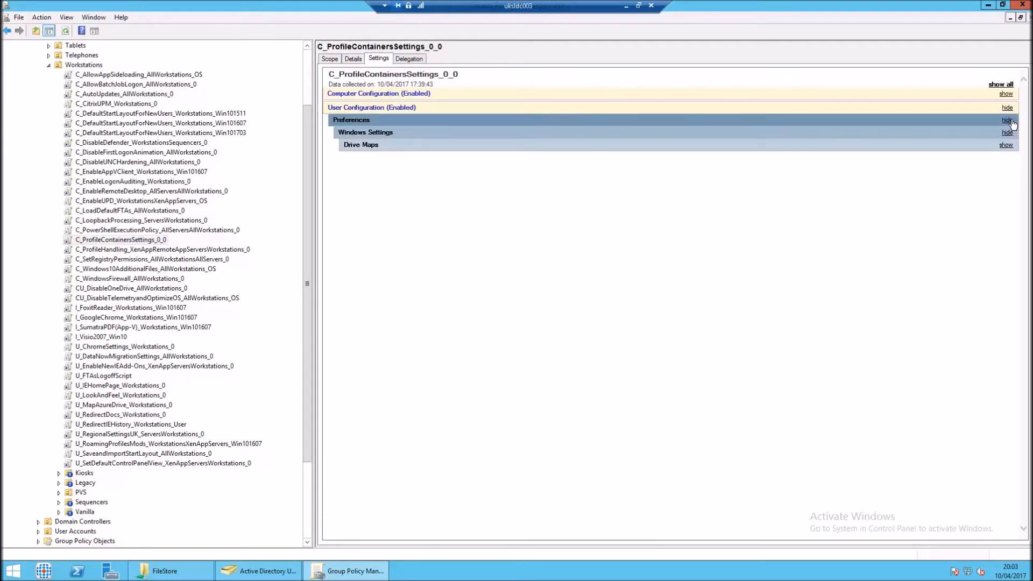
pyautogui.click(1006, 120)
pyautogui.click(1011, 121)
pyautogui.click(1010, 133)
pyautogui.click(1009, 133)
pyautogui.click(1006, 145)
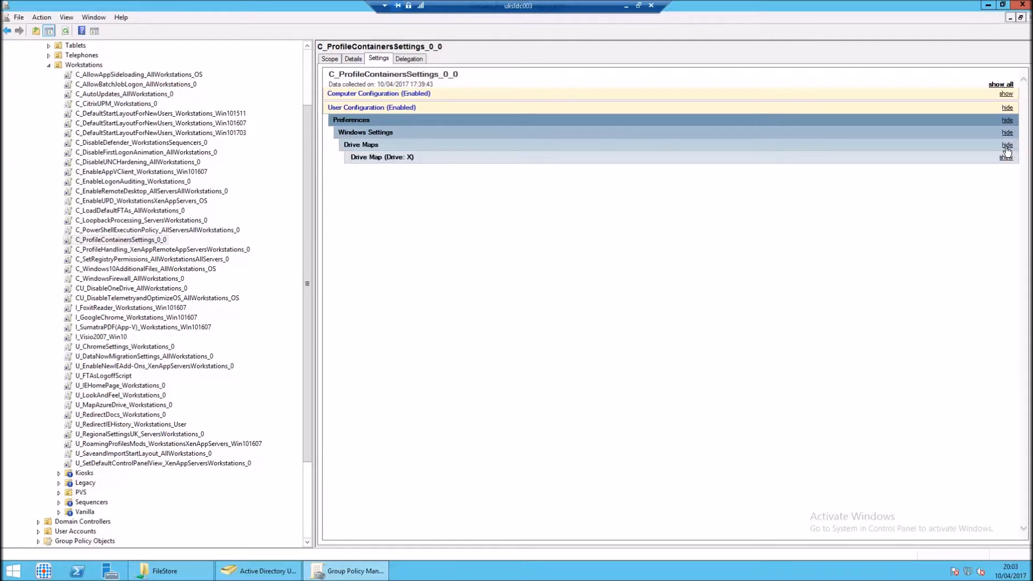
pyautogui.click(1006, 157)
# Toggle the report sections and finish with the whole settings report expanded via show all.
pyautogui.click(1006, 86)
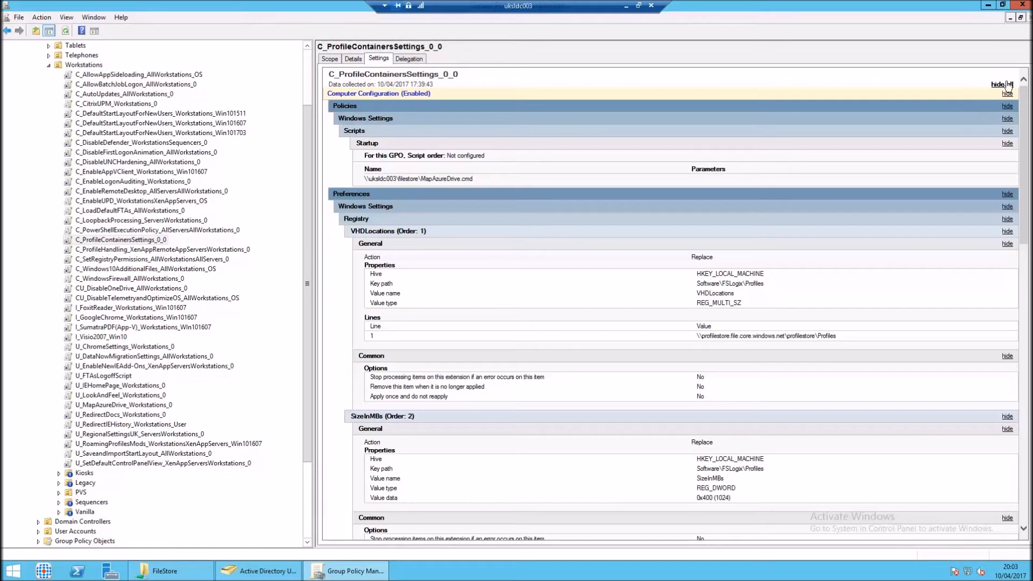
pyautogui.click(1001, 84)
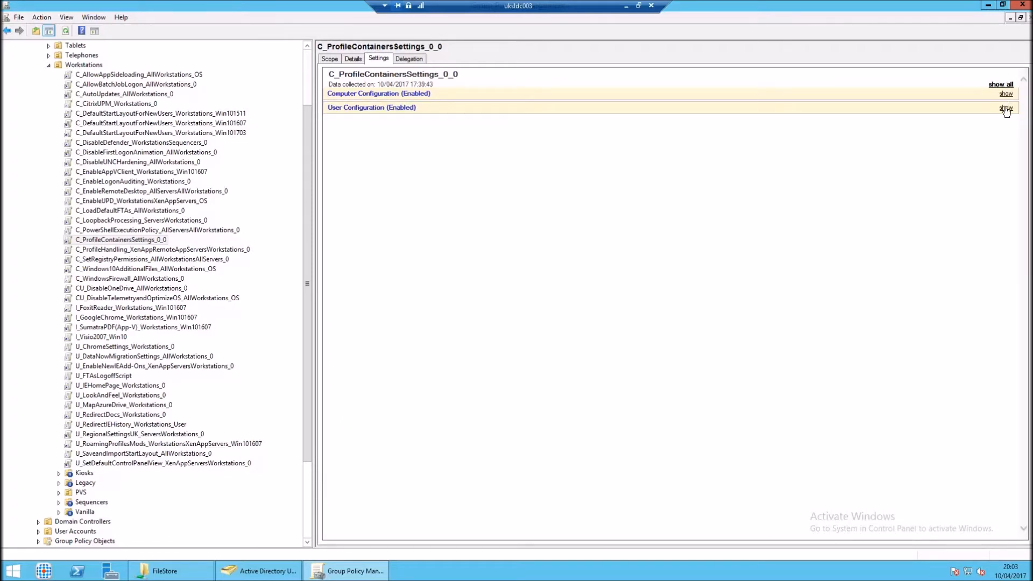
pyautogui.click(1005, 109)
pyautogui.click(1006, 121)
pyautogui.click(1006, 121)
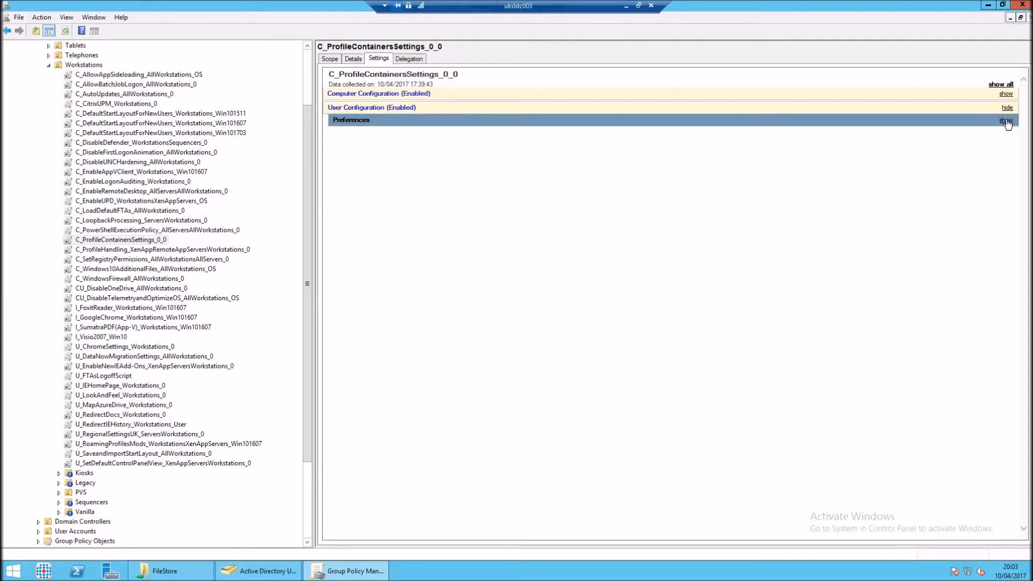
pyautogui.click(1003, 85)
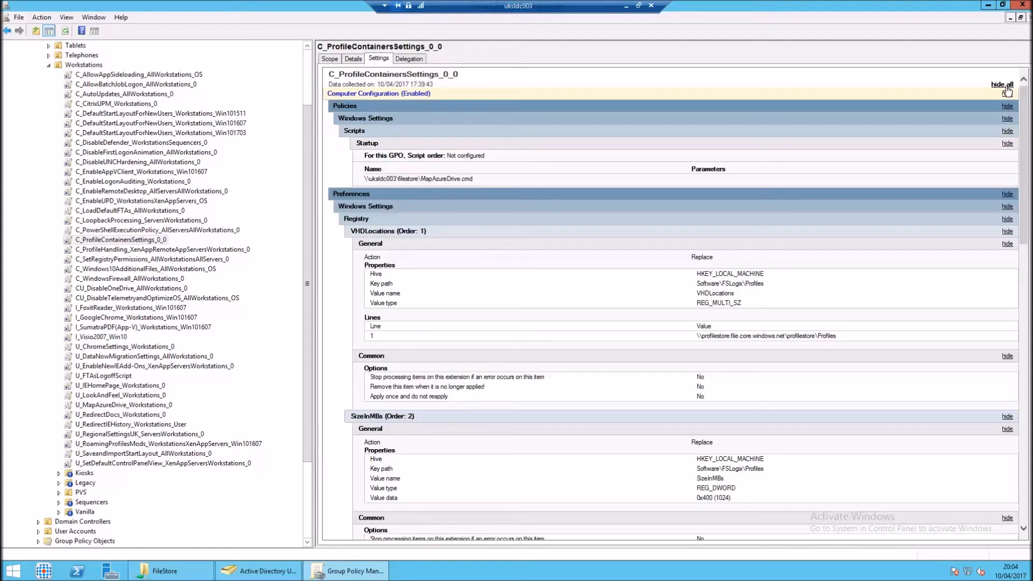
# Collapse the Policies section and highlight the HKEY_LOCAL_MACHINE hive and VHDLocations value.
pyautogui.moveTo(1023, 113); pyautogui.dragTo(1023, 115)
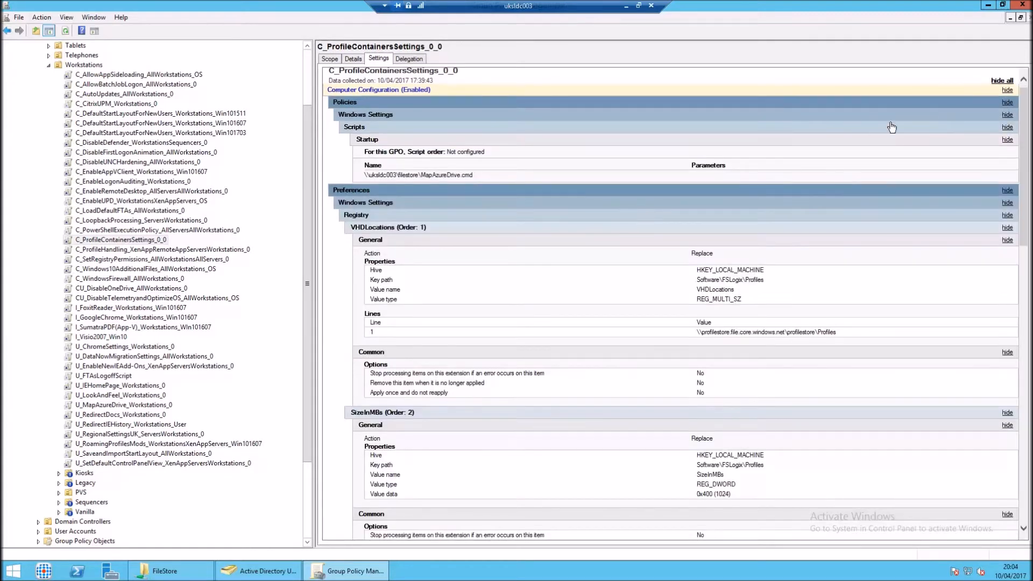
pyautogui.click(1006, 102)
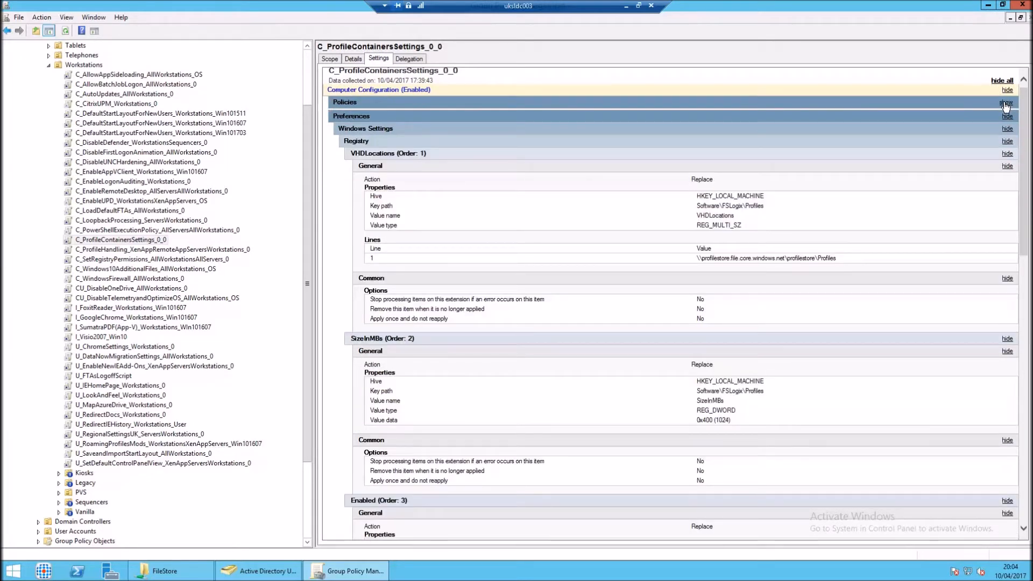
pyautogui.moveTo(1023, 136)
pyautogui.mouseDown()
pyautogui.moveTo(1025, 156)
pyautogui.moveTo(1027, 130)
pyautogui.mouseUp()
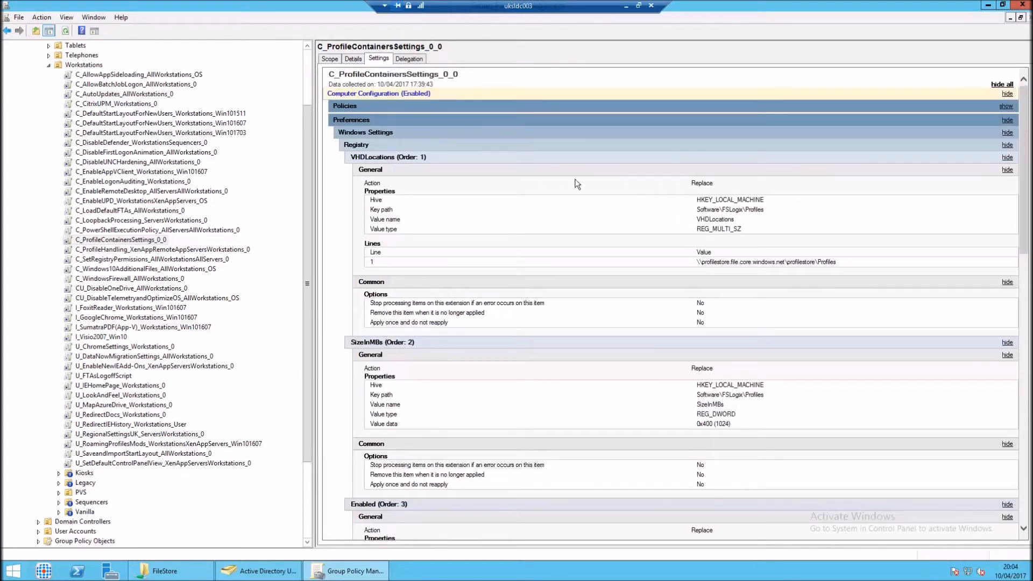
pyautogui.moveTo(697, 200)
pyautogui.mouseDown()
pyautogui.moveTo(789, 204)
pyautogui.moveTo(770, 195)
pyautogui.moveTo(766, 210)
pyautogui.moveTo(702, 212)
pyautogui.mouseUp()
pyautogui.moveTo(735, 220); pyautogui.dragTo(696, 220)
pyautogui.click(737, 224)
# Highlight the profilestore share path, then the SizeInMBs and Enabled registry values.
pyautogui.moveTo(698, 260); pyautogui.dragTo(787, 261)
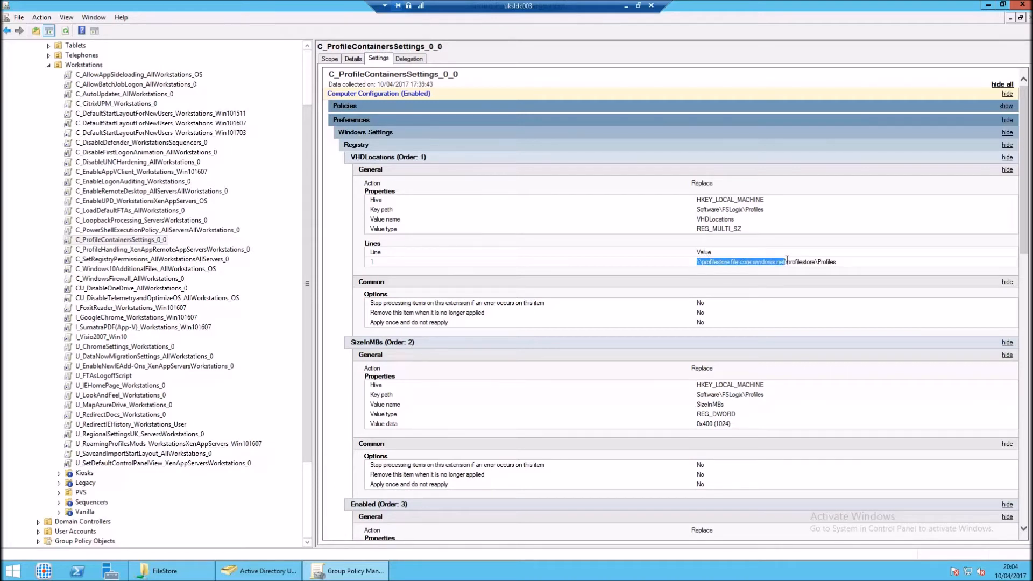
pyautogui.moveTo(787, 260); pyautogui.dragTo(831, 259)
pyautogui.moveTo(1028, 187); pyautogui.dragTo(1027, 218)
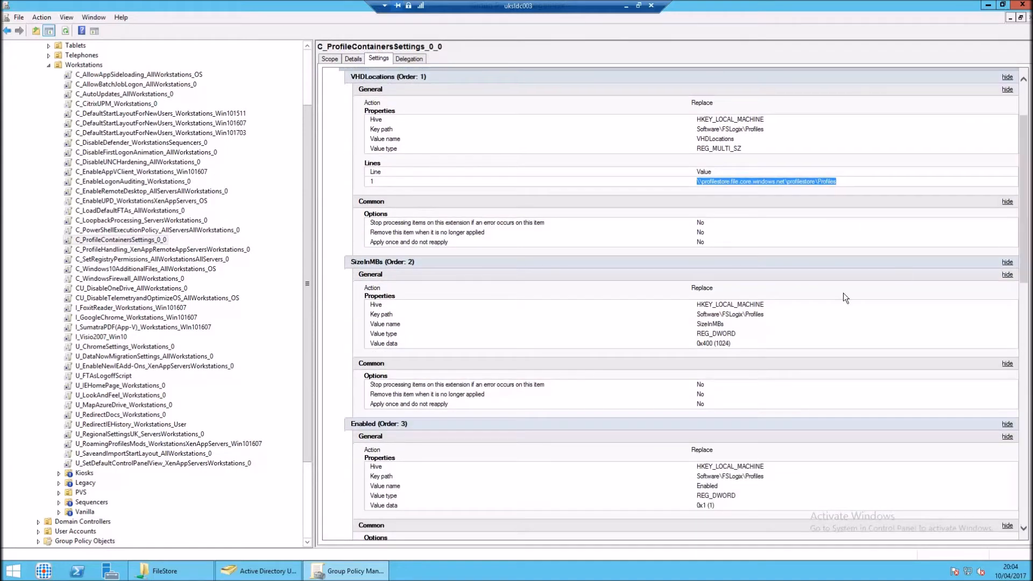
pyautogui.moveTo(725, 322); pyautogui.dragTo(698, 323)
pyautogui.click(775, 322)
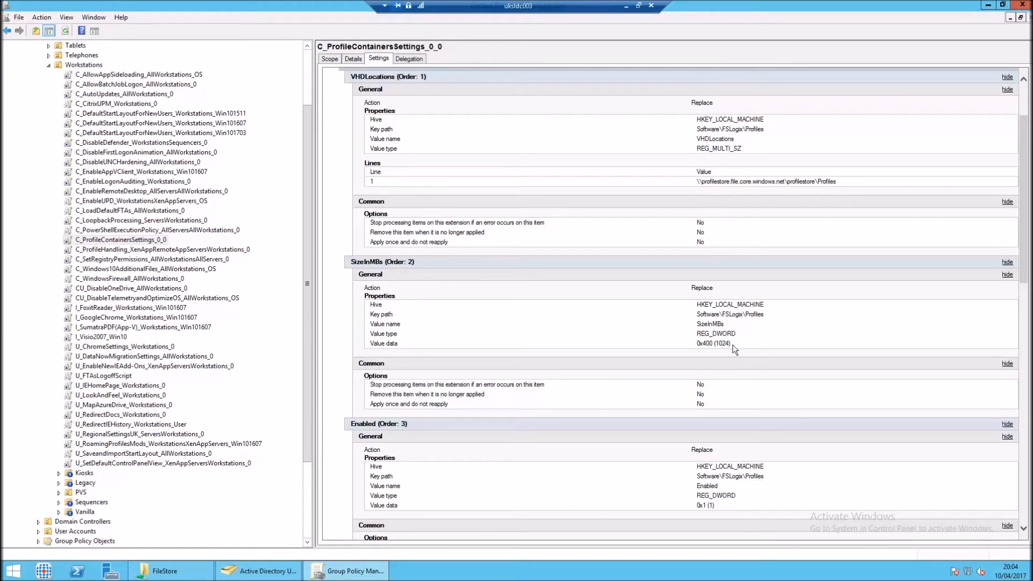
pyautogui.moveTo(1024, 256); pyautogui.dragTo(1022, 306)
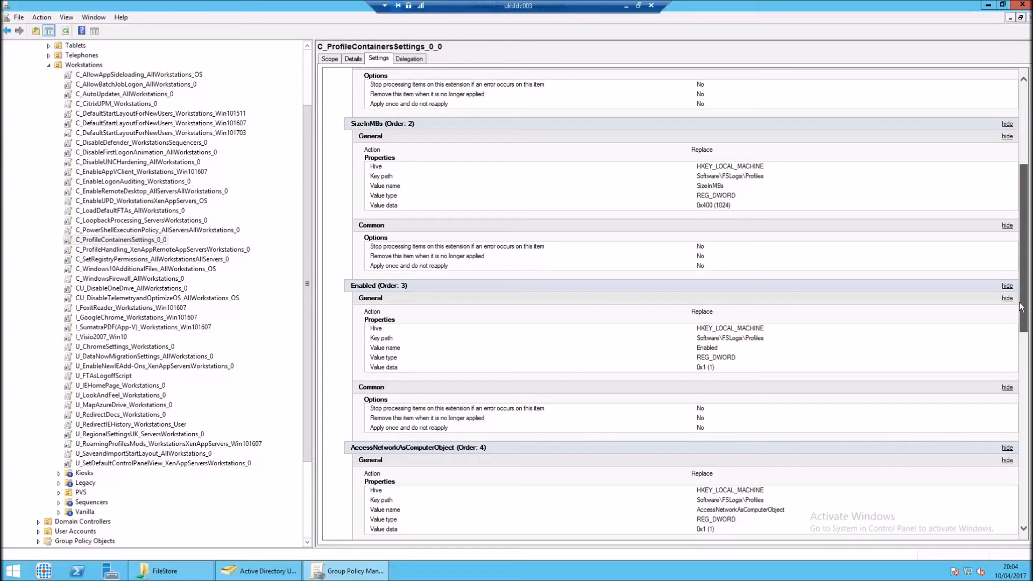
pyautogui.doubleClick(711, 350)
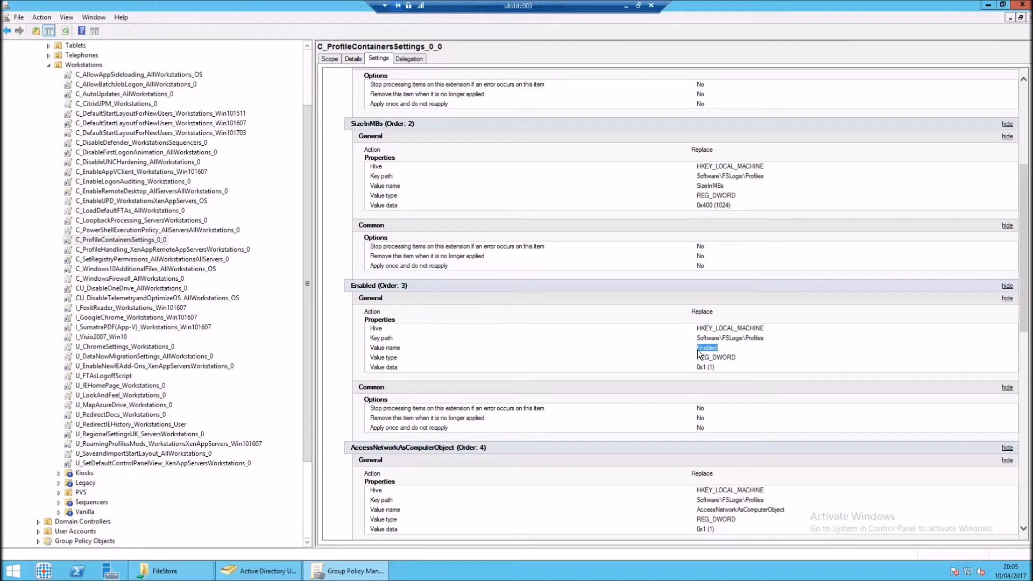
pyautogui.moveTo(1021, 212); pyautogui.dragTo(1028, 287)
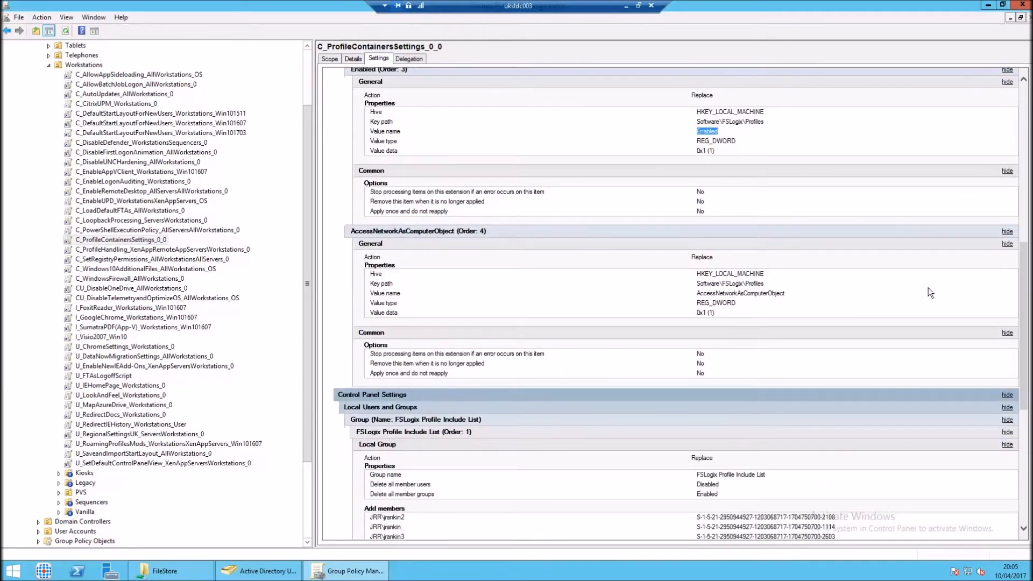
pyautogui.click(789, 292)
pyautogui.moveTo(785, 293); pyautogui.dragTo(694, 294)
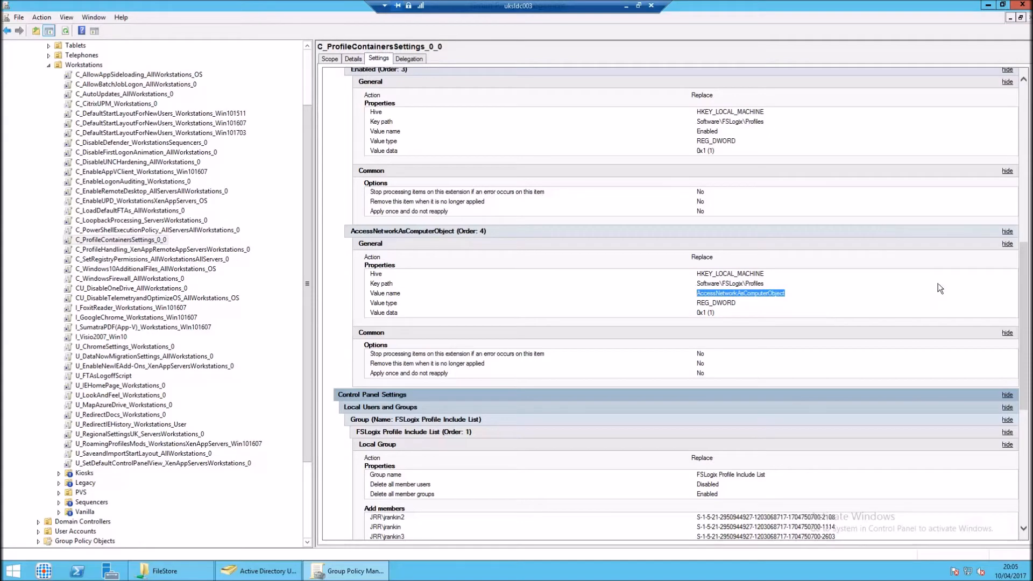
pyautogui.moveTo(1024, 274); pyautogui.dragTo(1024, 337)
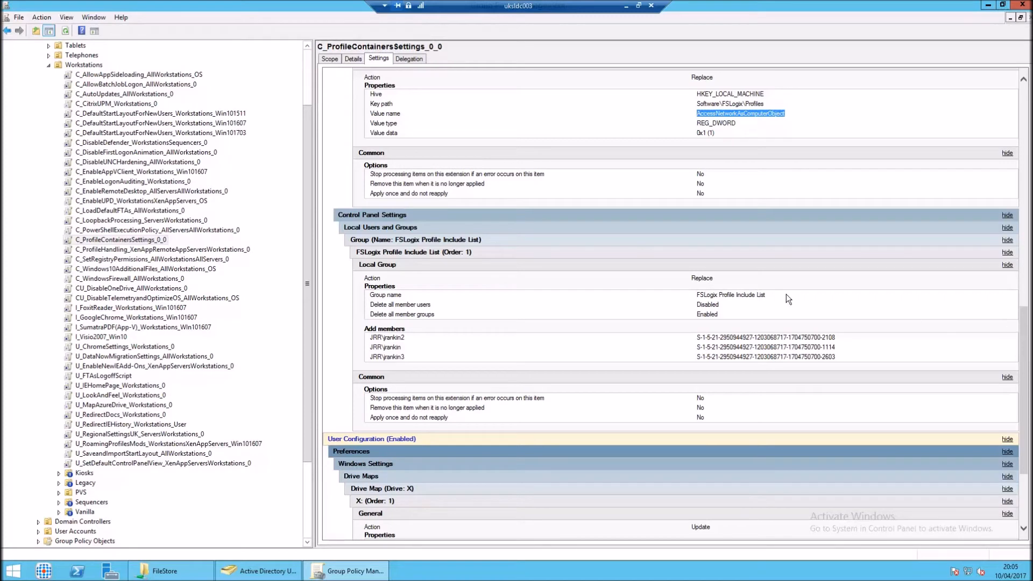
pyautogui.moveTo(766, 295); pyautogui.dragTo(695, 294)
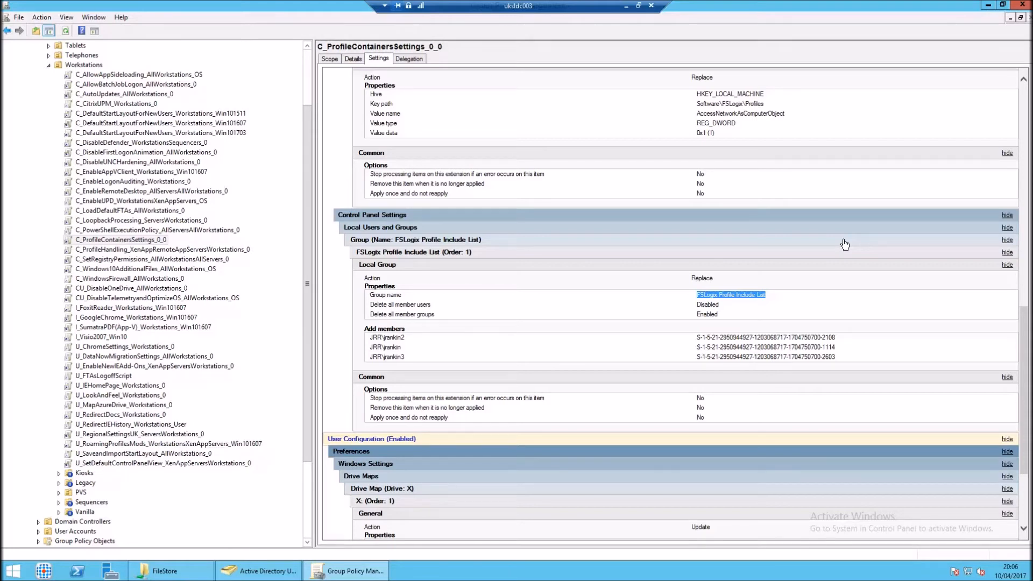
pyautogui.click(401, 355)
pyautogui.moveTo(402, 359); pyautogui.dragTo(369, 338)
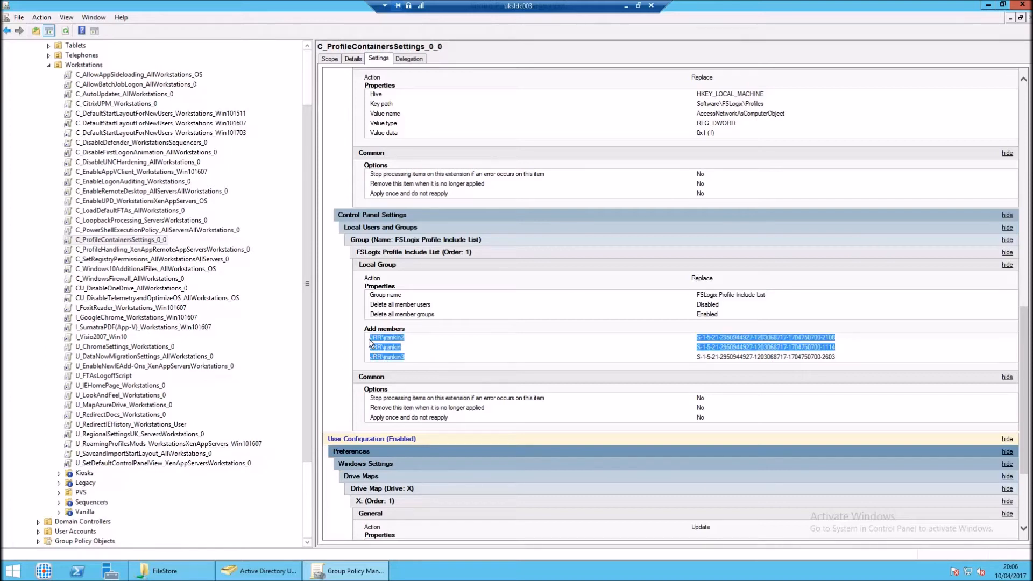
pyautogui.click(429, 350)
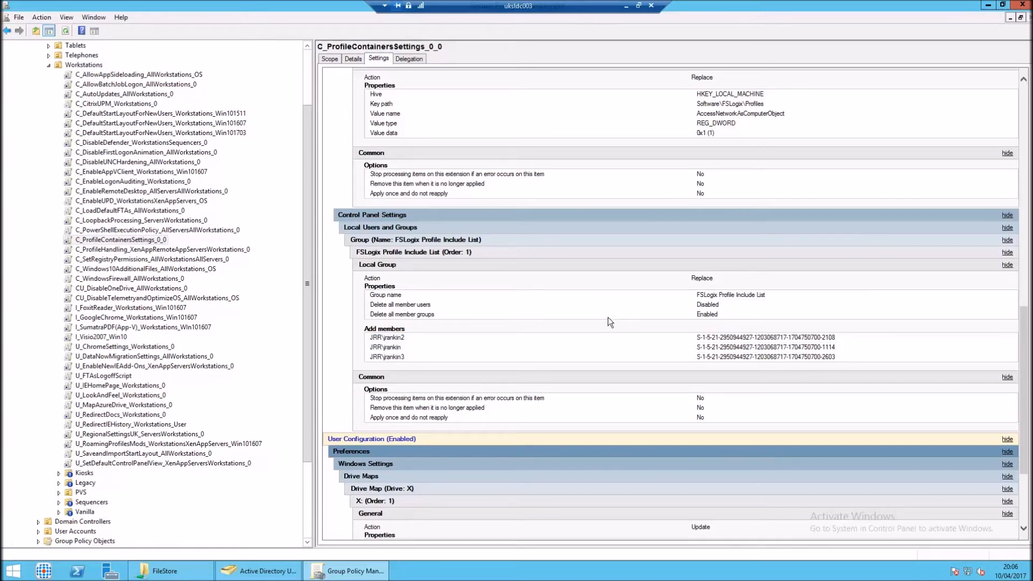
pyautogui.moveTo(1024, 352); pyautogui.dragTo(1026, 395)
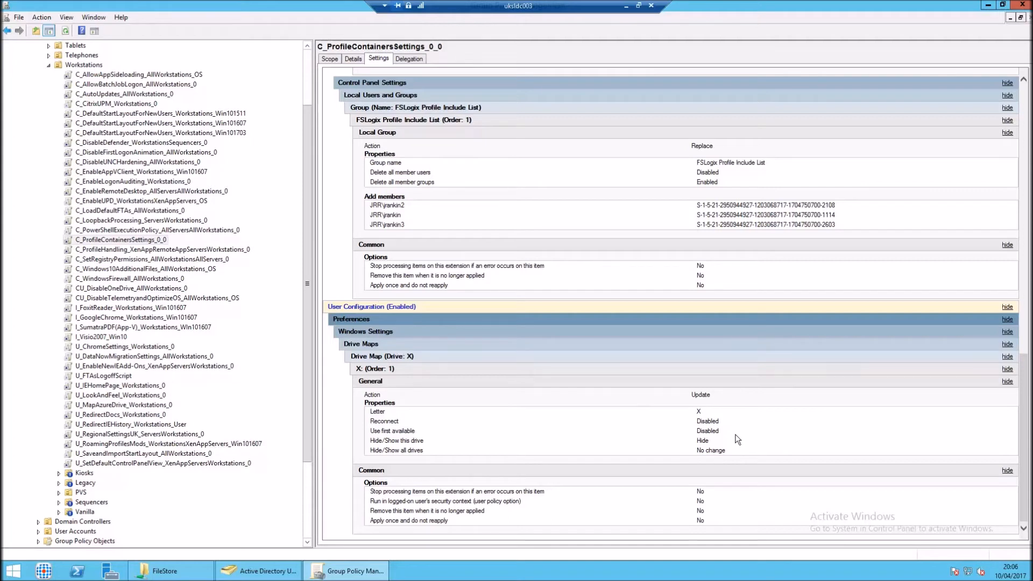
# Highlight the X: drive's Hide setting in the report, then minimize the remote server session.
pyautogui.moveTo(710, 441); pyautogui.dragTo(696, 442)
pyautogui.moveTo(1028, 380); pyautogui.dragTo(1028, 110)
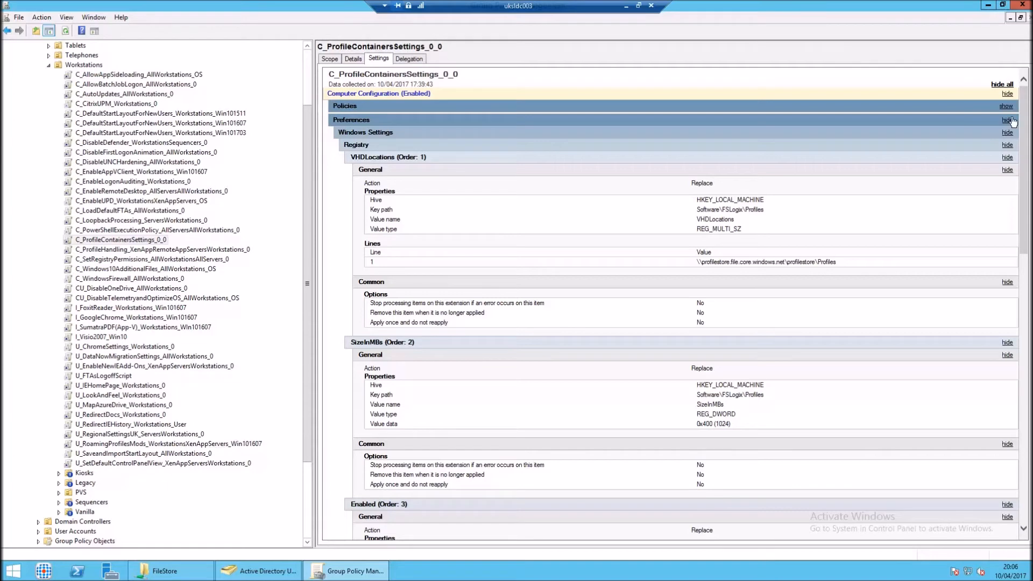
pyautogui.moveTo(1026, 124); pyautogui.dragTo(1025, 226)
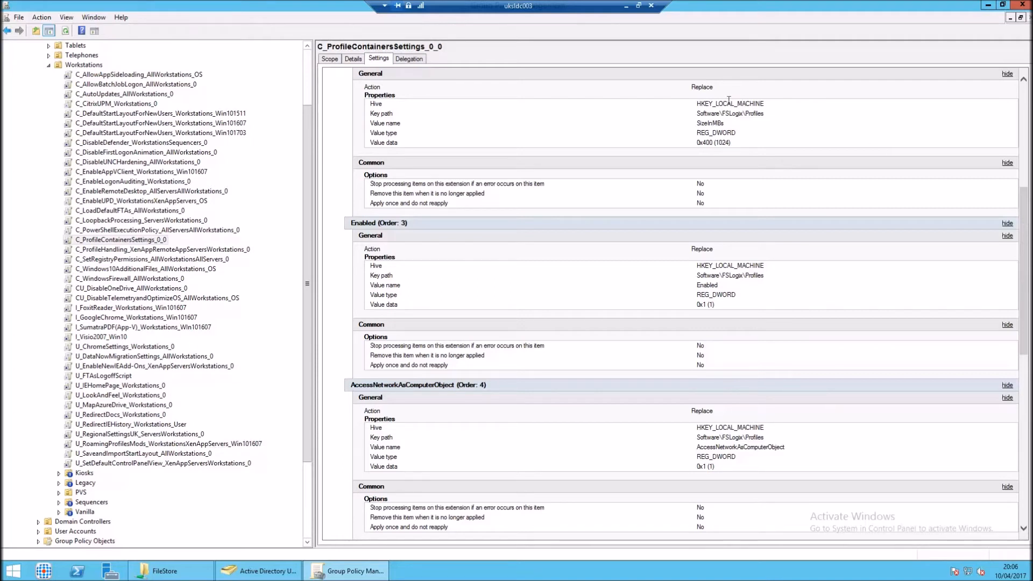
pyautogui.click(626, 6)
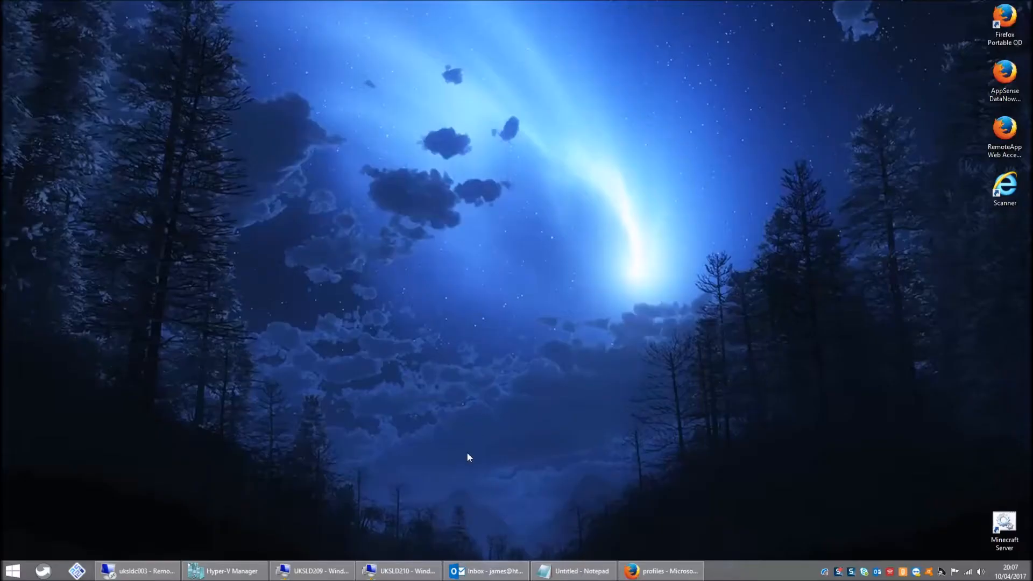
# Bring up the UKSLD209 and UKSLD210 VMs and choose Other user on UKSLD210.
pyautogui.click(322, 568)
pyautogui.click(401, 571)
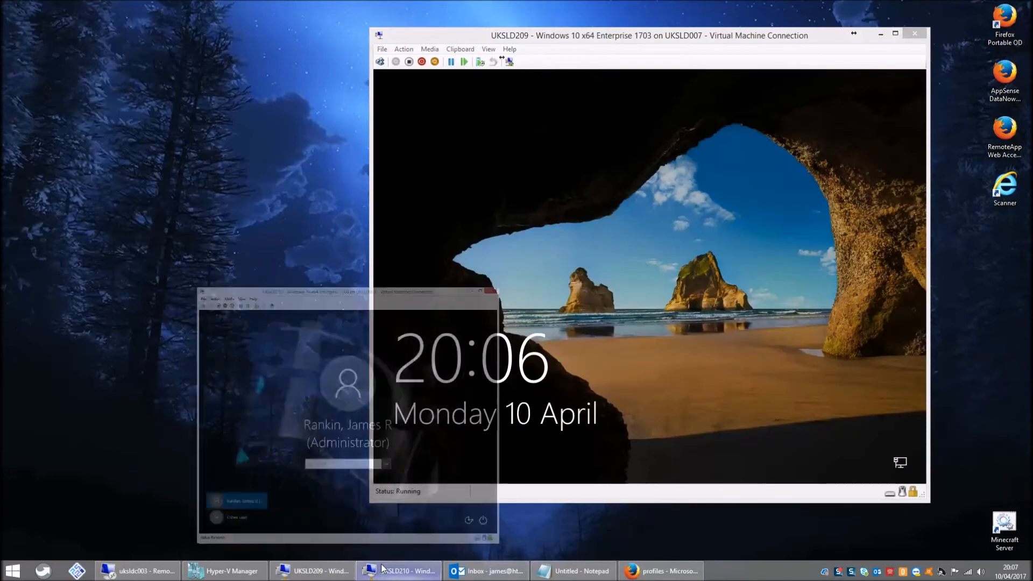
pyautogui.click(77, 479)
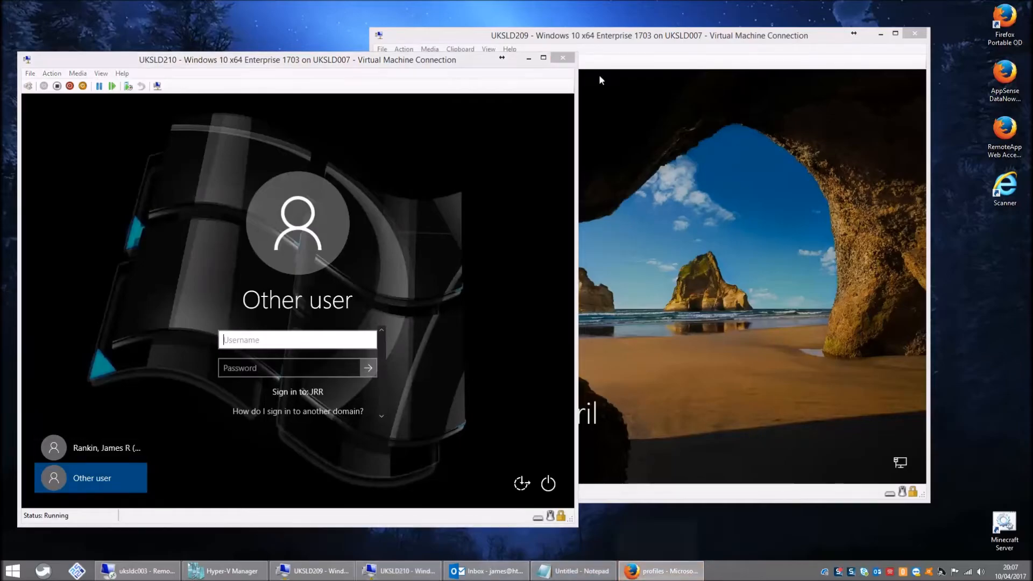
# Search Google for 'online stopwatch' in a new Firefox tab.
pyautogui.hotkey('alt', 'Tab')
pyautogui.hotkey('ctrl', 't')
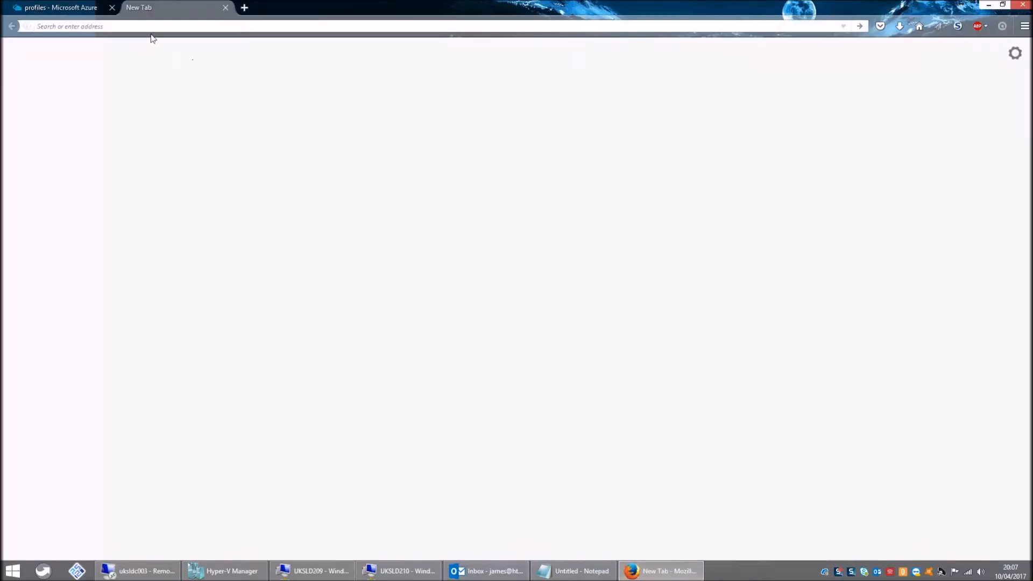
pyautogui.write('online stopwatch')
pyautogui.press('Return')
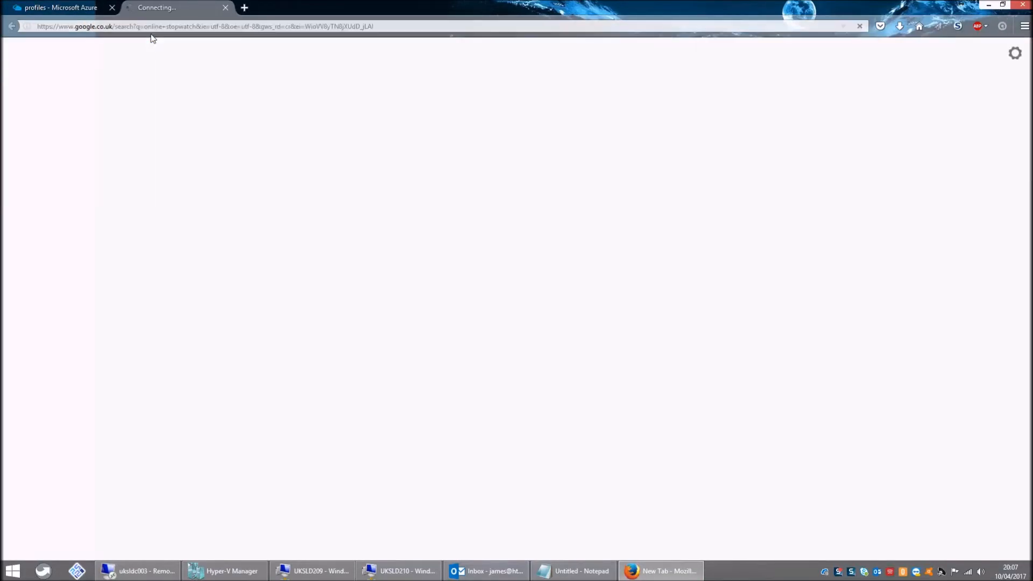
# Move the online stopwatch tab into its own Firefox window.
pyautogui.rightClick(199, 11)
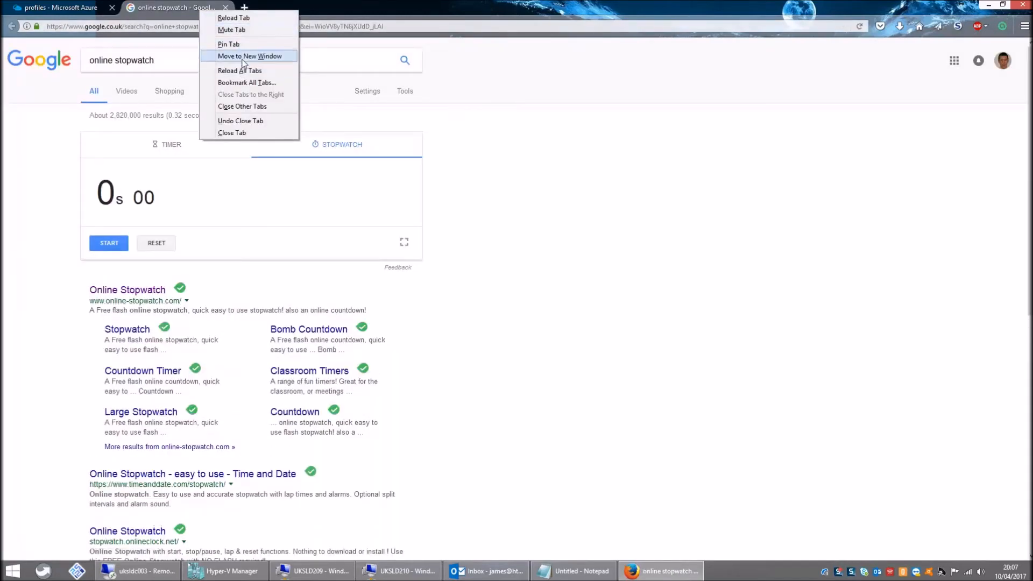
pyautogui.press('Escape')
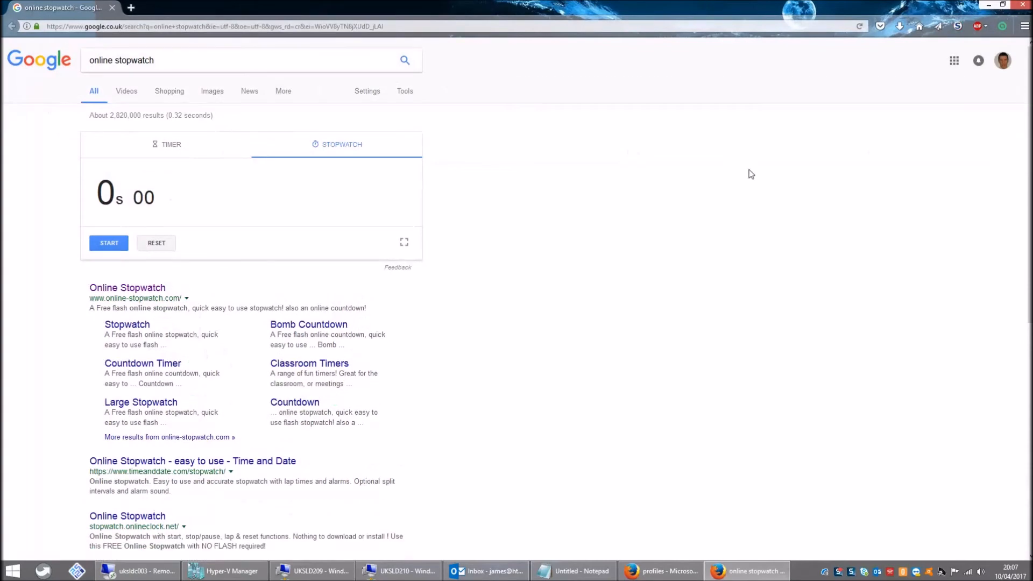
pyautogui.click(738, 574)
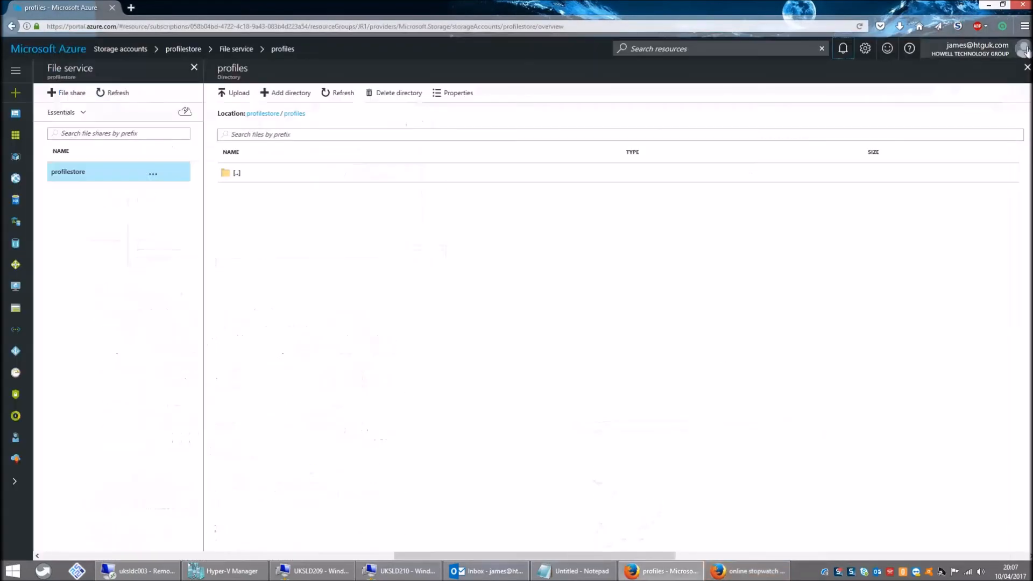
pyautogui.click(748, 571)
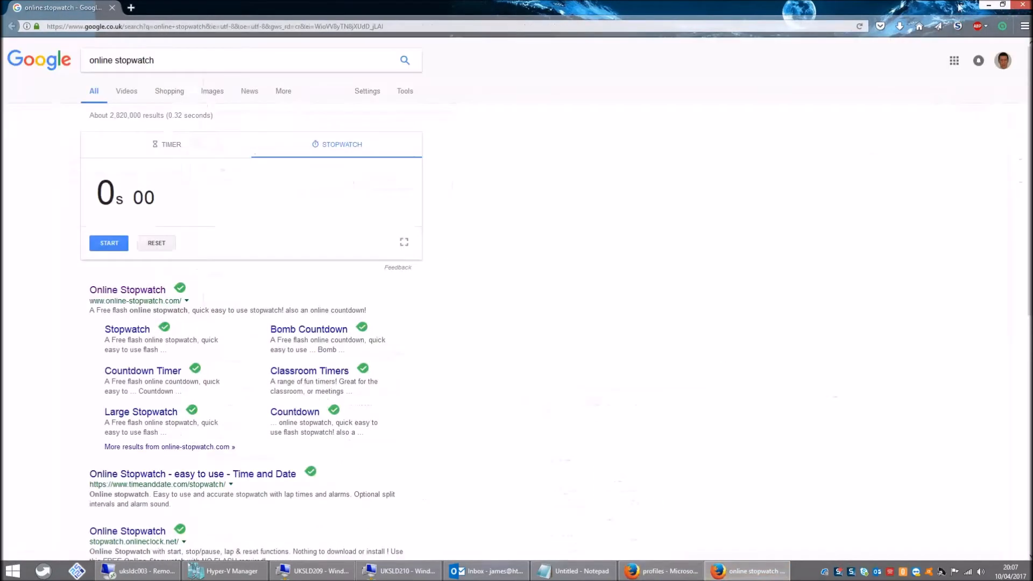
# Shrink the stopwatch window and place it in the screen's top-right corner.
pyautogui.click(1004, 7)
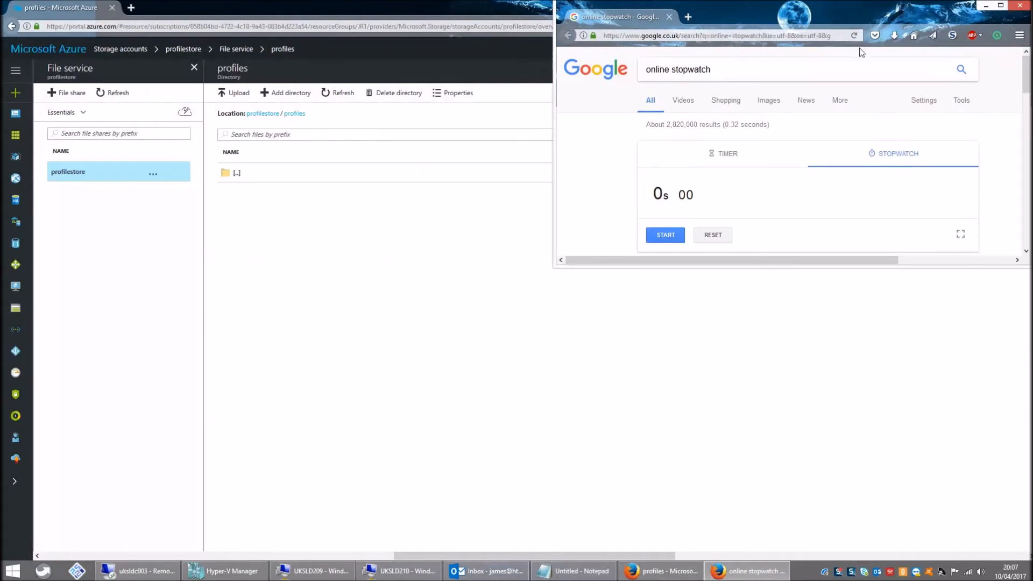
pyautogui.moveTo(725, 3); pyautogui.dragTo(699, 42)
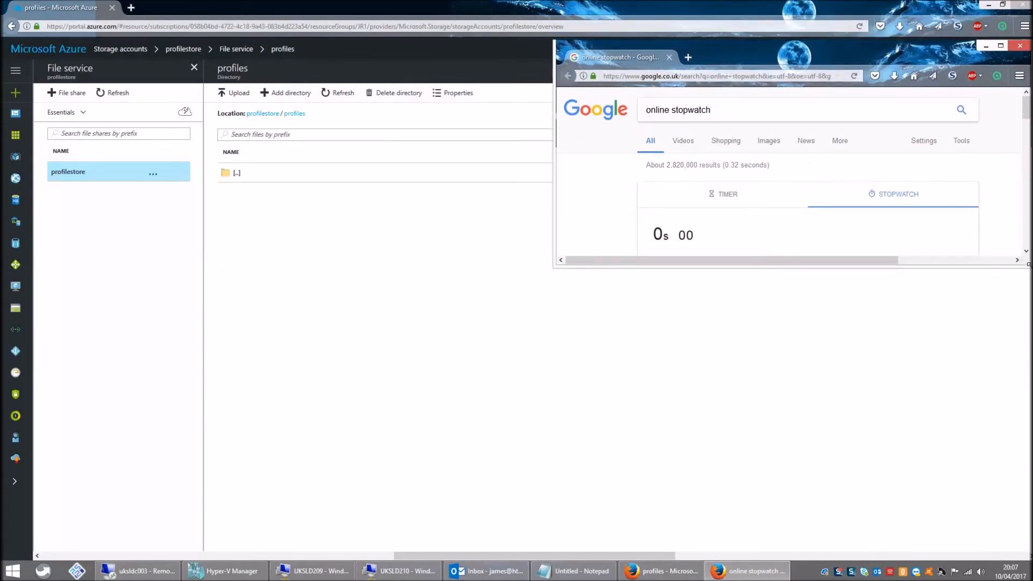
pyautogui.moveTo(1028, 265); pyautogui.dragTo(768, 214)
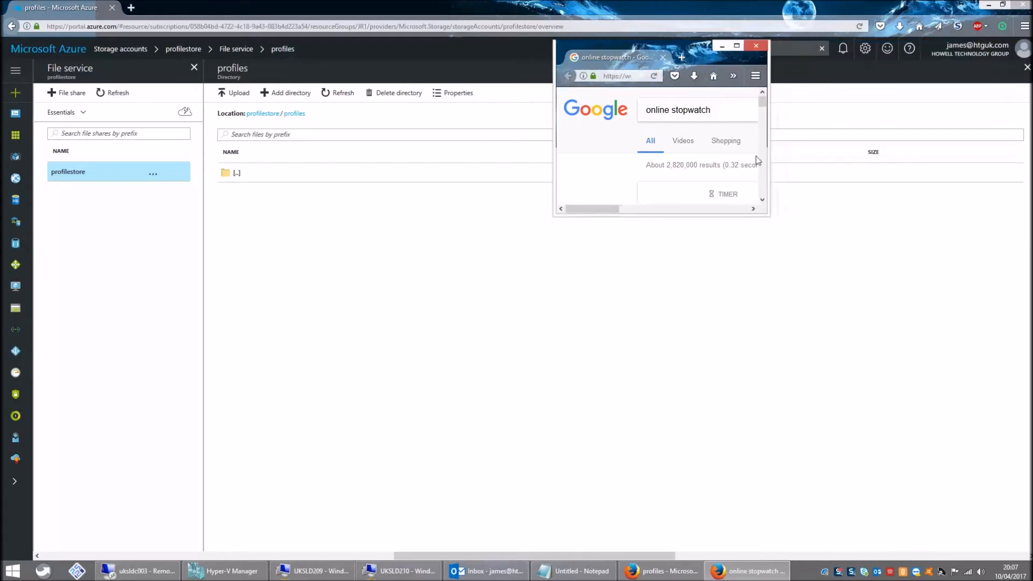
pyautogui.moveTo(762, 107); pyautogui.dragTo(764, 119)
pyautogui.moveTo(554, 143); pyautogui.dragTo(602, 141)
pyautogui.moveTo(667, 43); pyautogui.dragTo(887, 14)
# Minimize Azure, focus the UKSLD210 VM window and enter the domain user's username and password.
pyautogui.click(988, 4)
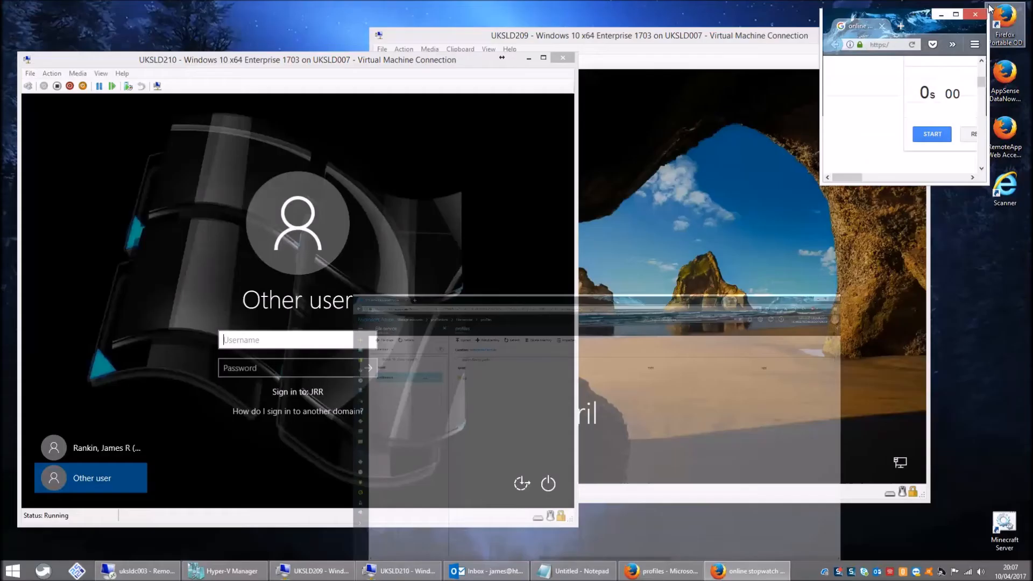
pyautogui.click(451, 276)
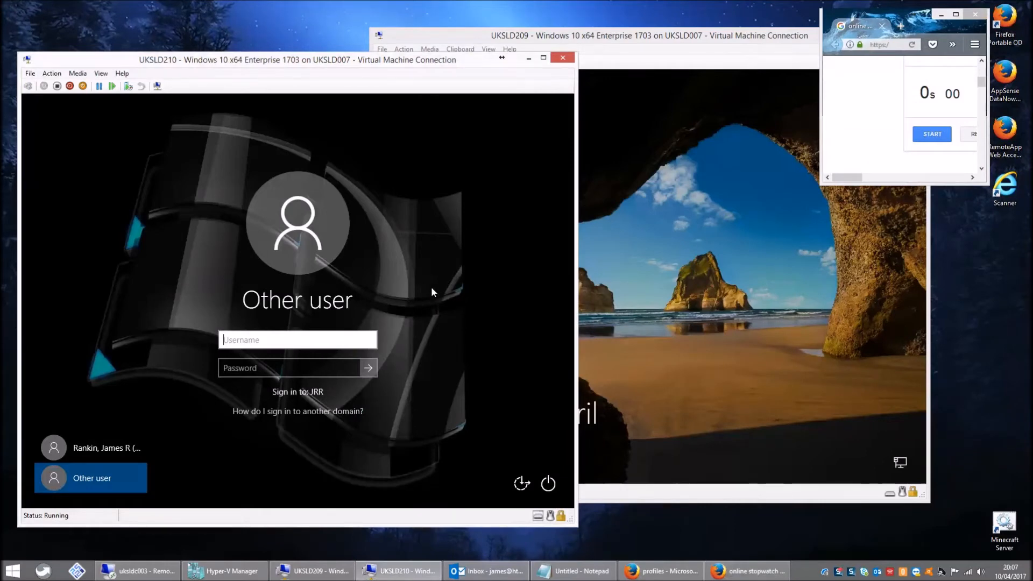
pyautogui.write('jrankin')
pyautogui.press('Tab')
pyautogui.write('••••••••••')
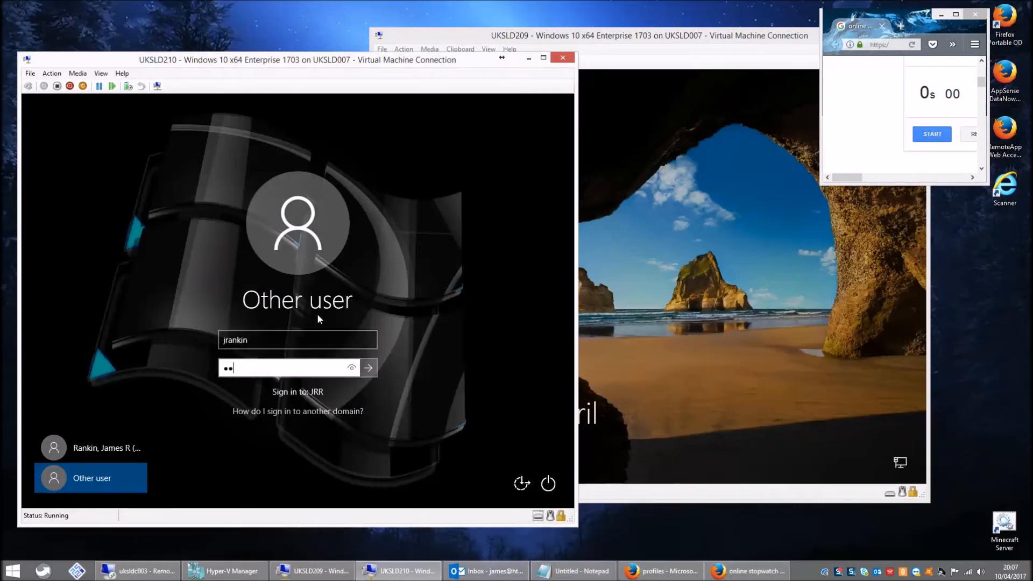
# Switch to a basic session, sign in as the domain user via Other user, and start the stopwatch.
pyautogui.click(157, 86)
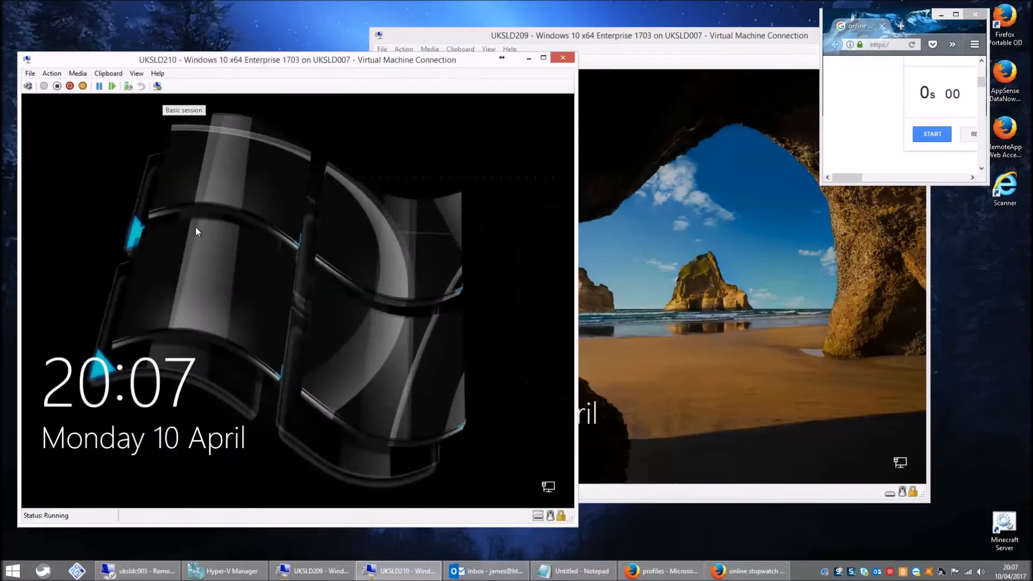
pyautogui.click(198, 293)
pyautogui.click(112, 473)
pyautogui.write('jrankin')
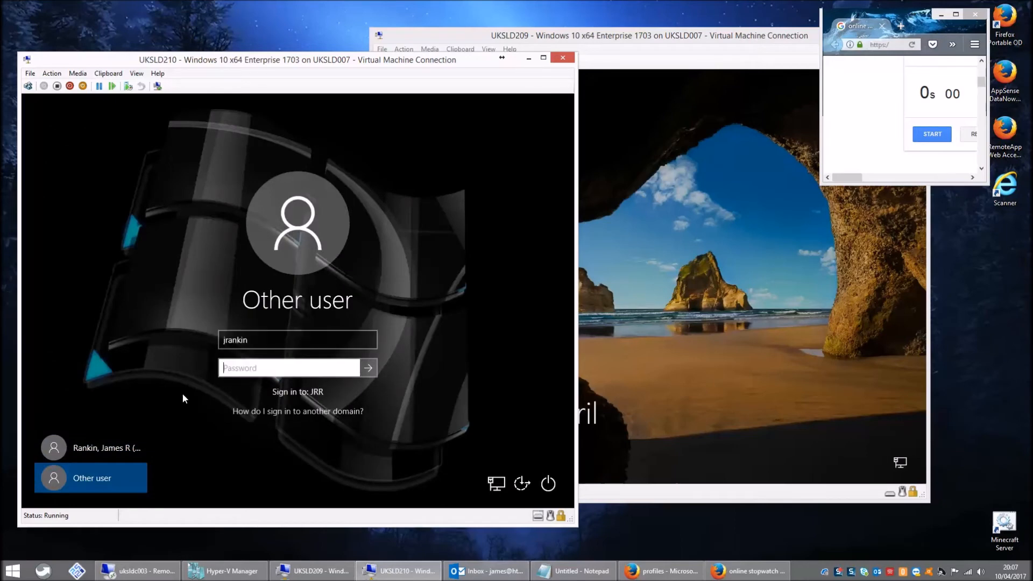
pyautogui.write('••••••••••')
pyautogui.press('Return')
pyautogui.click(923, 139)
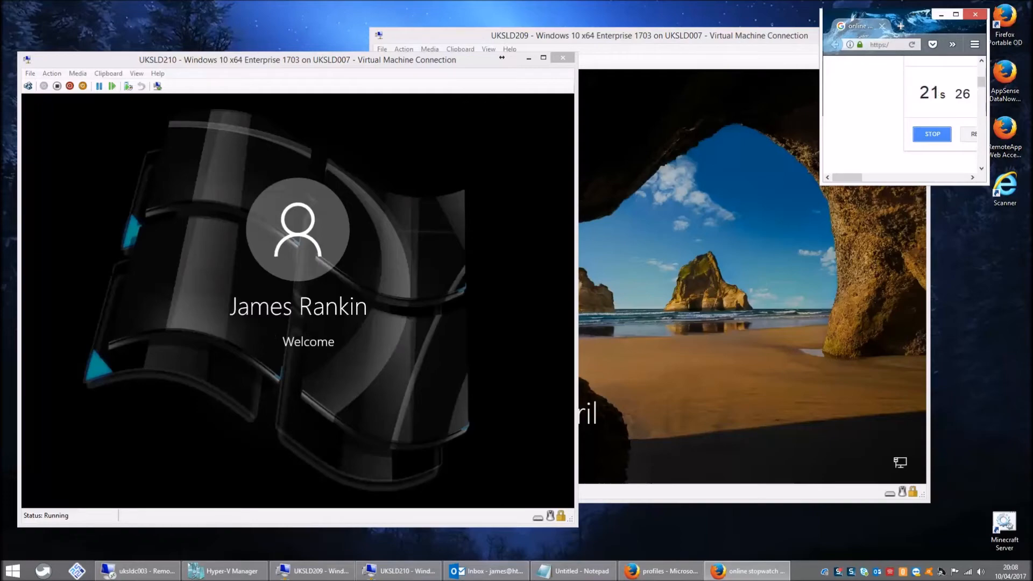
# Refresh the Azure profiles directory to show the new SID-named folder, then minimize the portal.
pyautogui.click(660, 570)
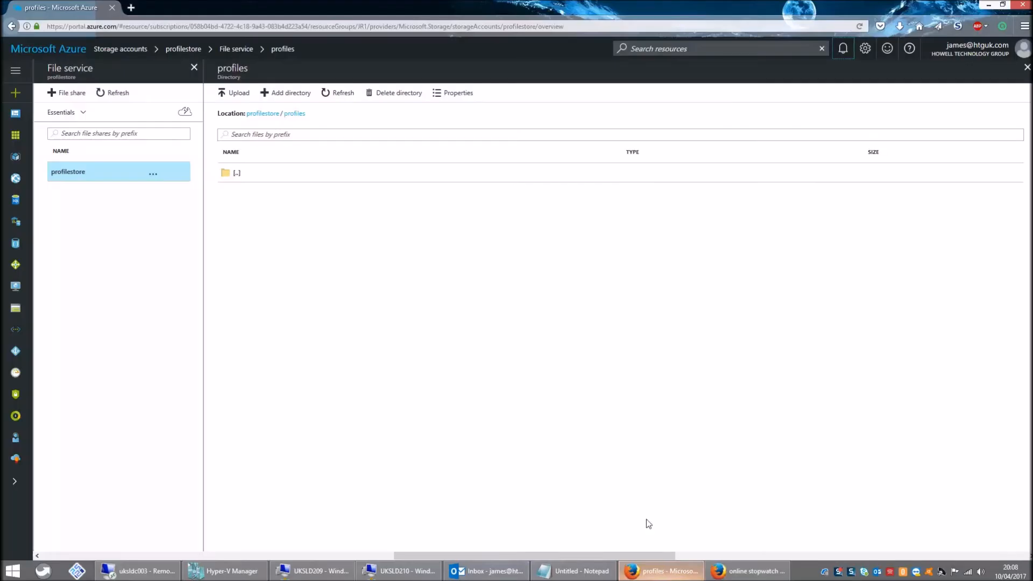
pyautogui.click(349, 96)
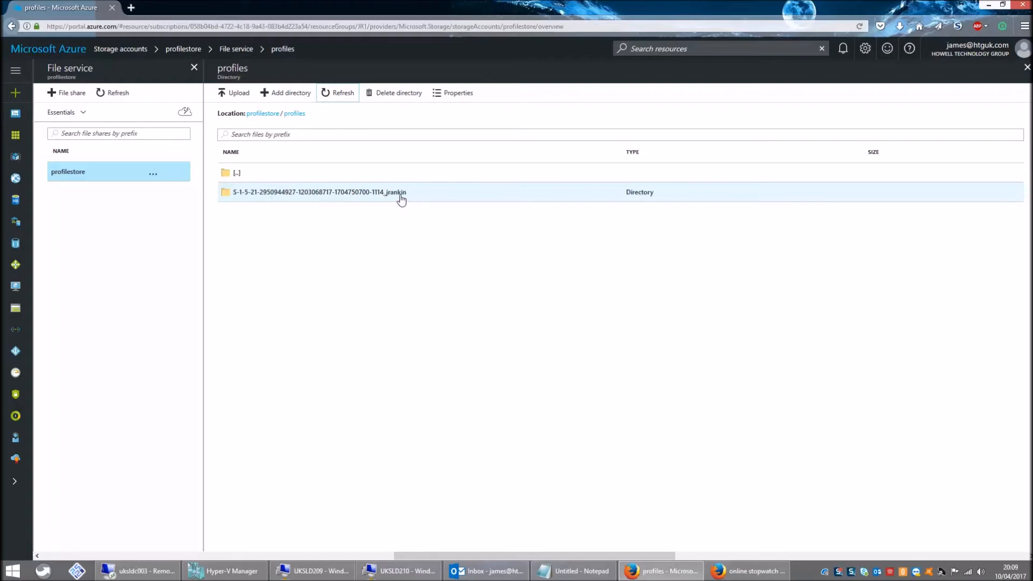
pyautogui.click(989, 6)
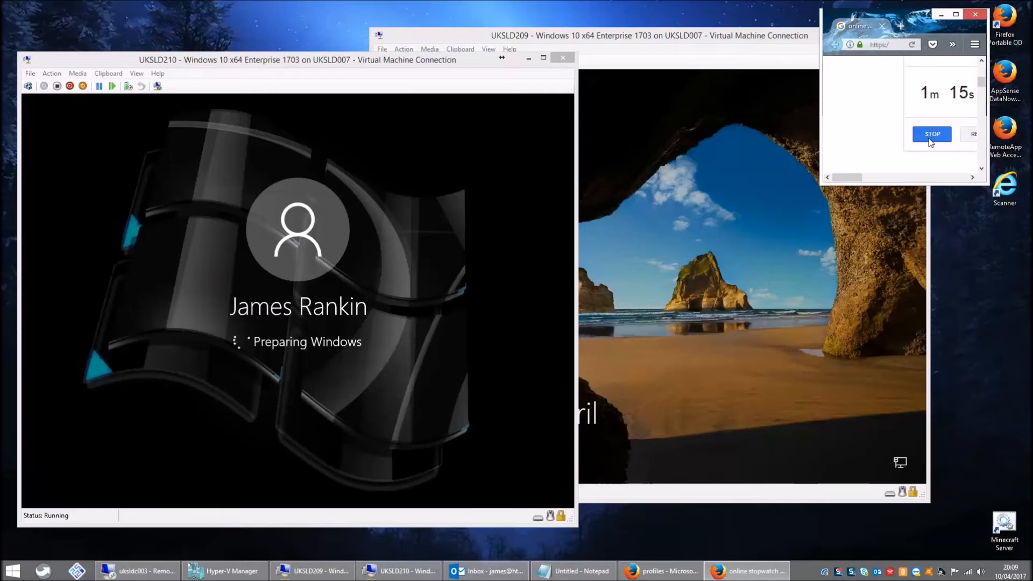
# Stop the stopwatch at 2m 04s 45 when the desktop loads, reset it, and focus UKSLD210.
pyautogui.moveTo(856, 176); pyautogui.dragTo(868, 178)
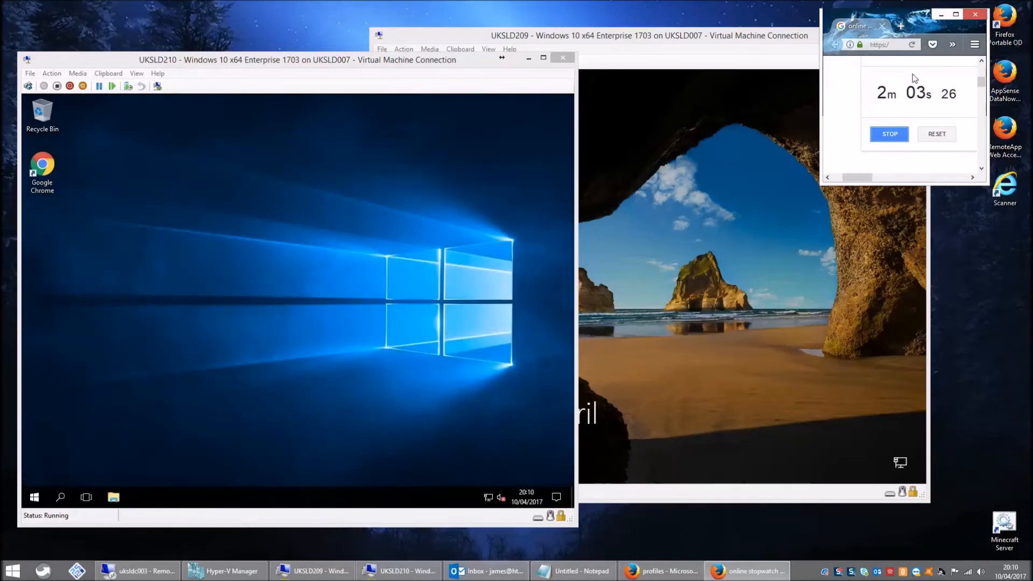
pyautogui.click(890, 135)
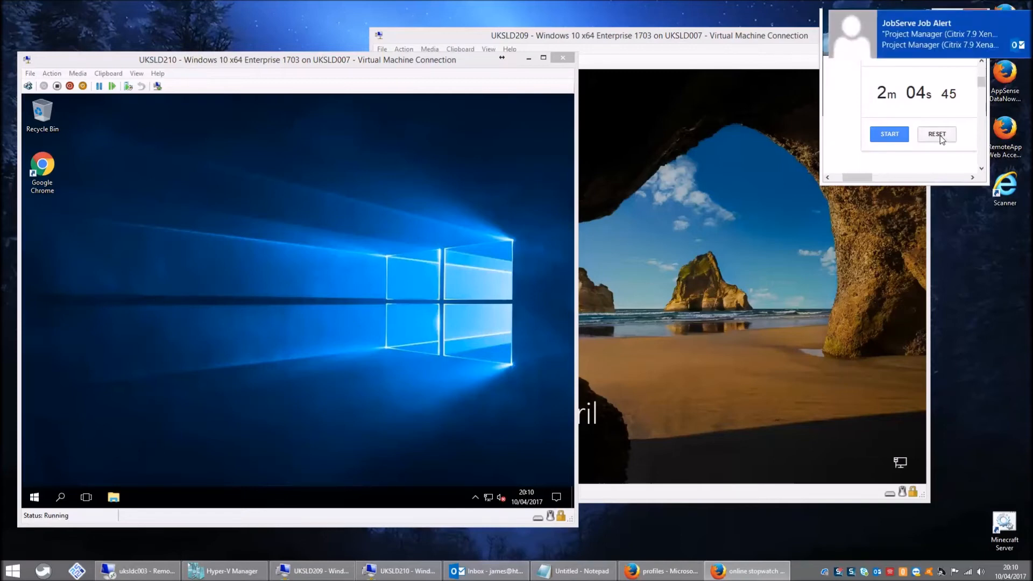
pyautogui.click(1027, 19)
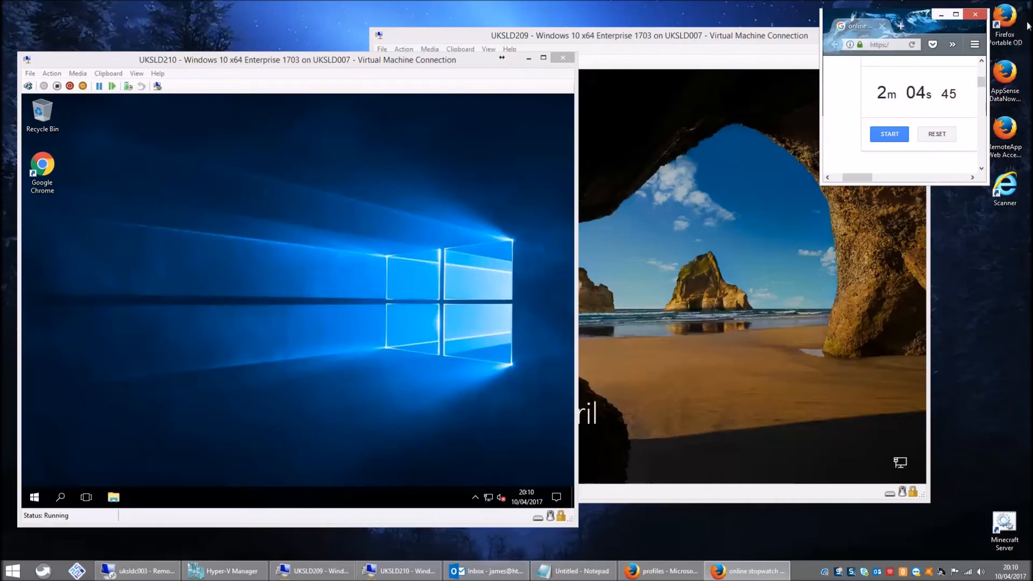
pyautogui.click(931, 140)
pyautogui.click(345, 257)
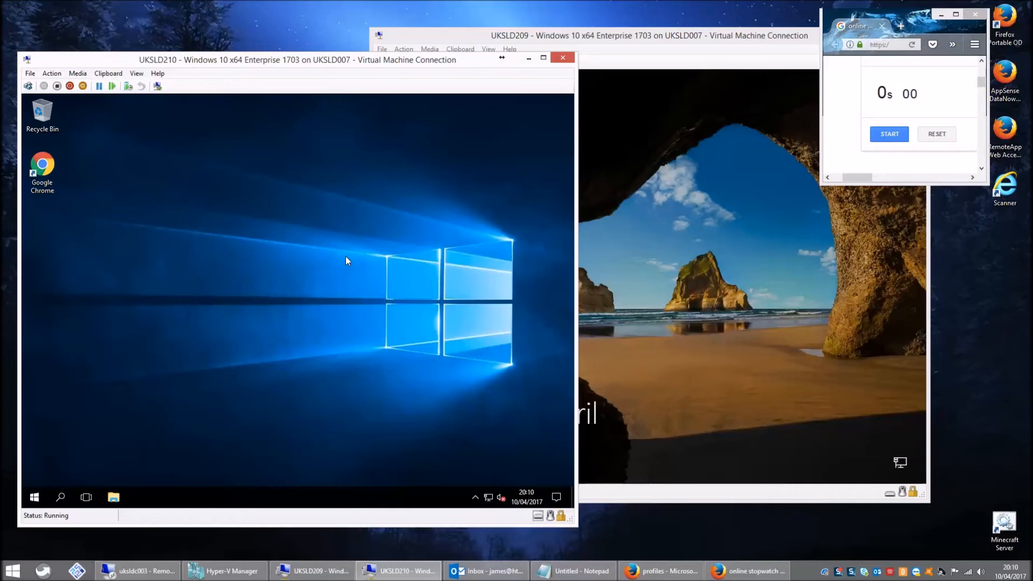
# Rename the Start menu tile group to 'Windows 10 is really annoying!!!!'.
pyautogui.click(36, 497)
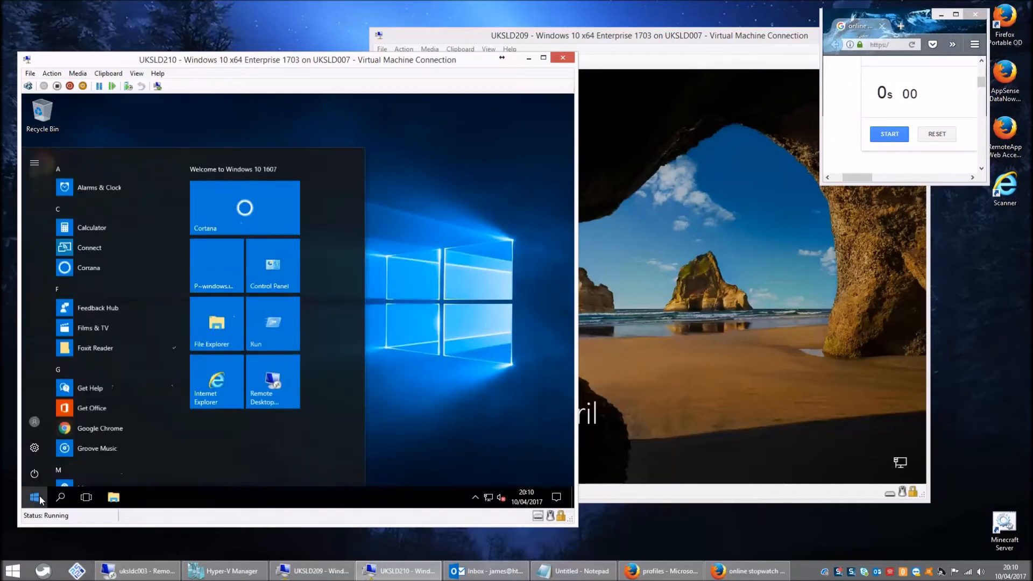
pyautogui.click(281, 164)
pyautogui.moveTo(287, 163); pyautogui.dragTo(193, 164)
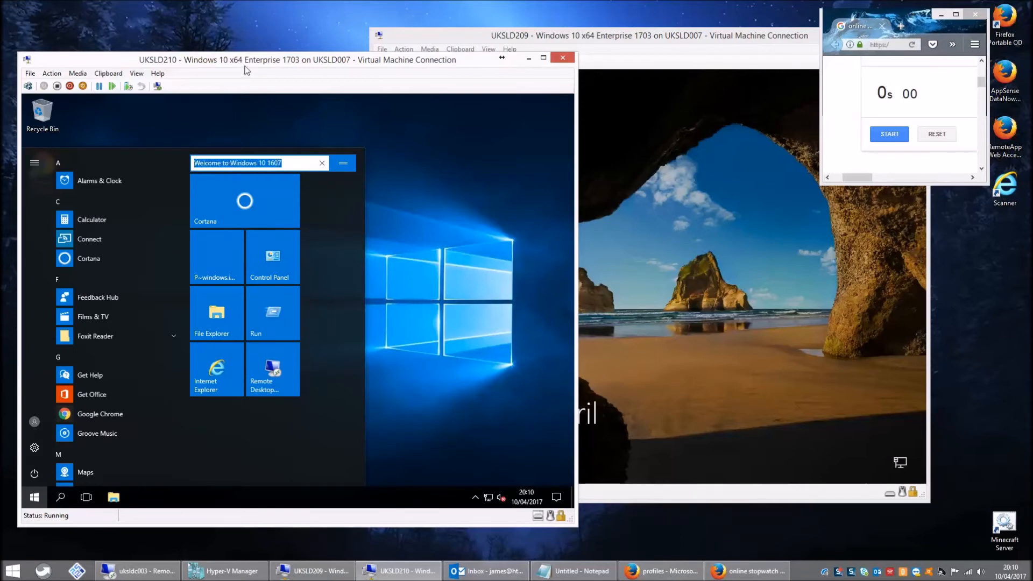
pyautogui.write('Windows 10 ')
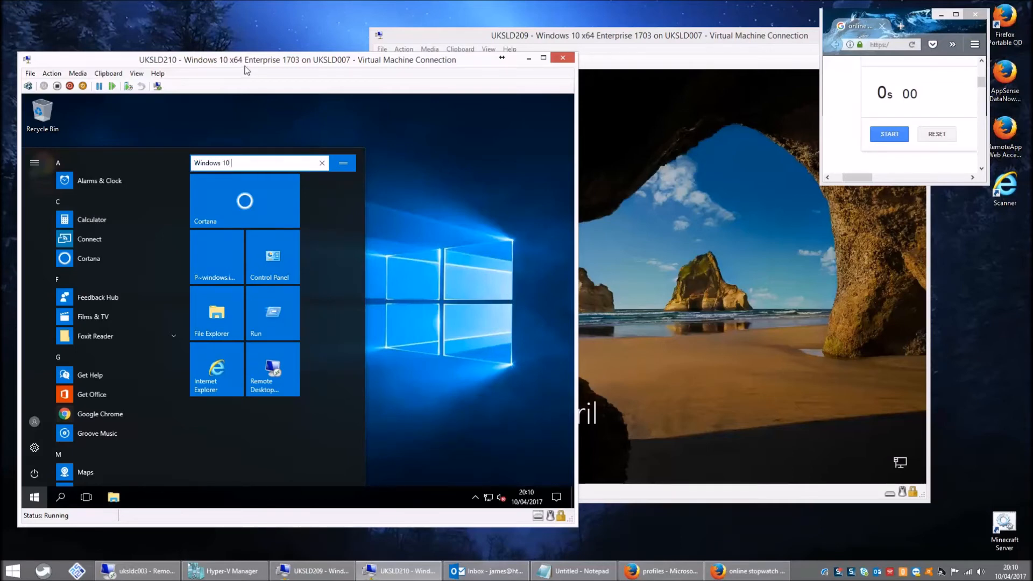
pyautogui.write('is really annoying!!!!')
pyautogui.click(253, 195)
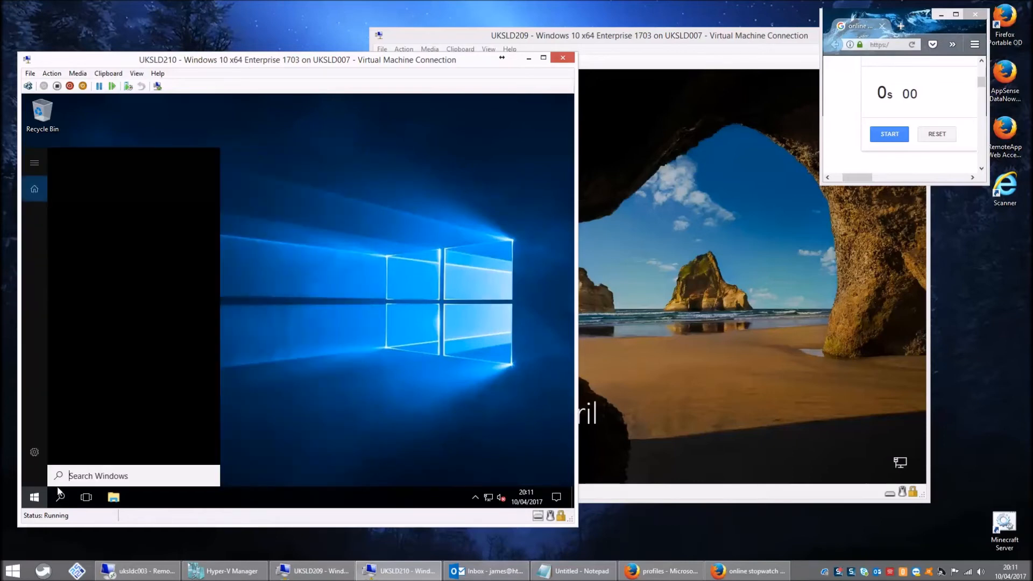
# Unpin the Cortana, Control Panel, File Explorer, Run and one other tile from Start.
pyautogui.click(29, 501)
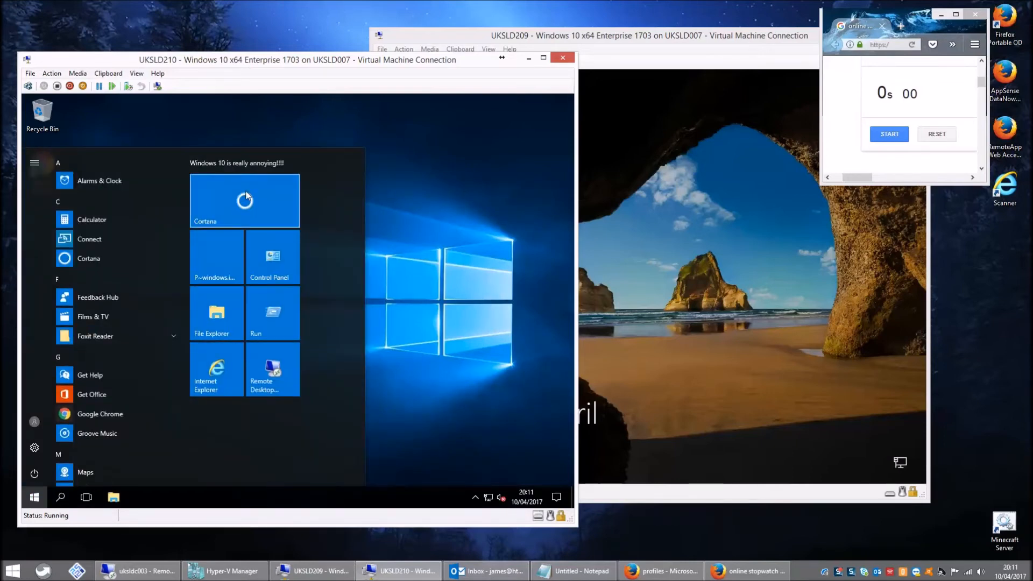
pyautogui.rightClick(245, 189)
pyautogui.click(280, 204)
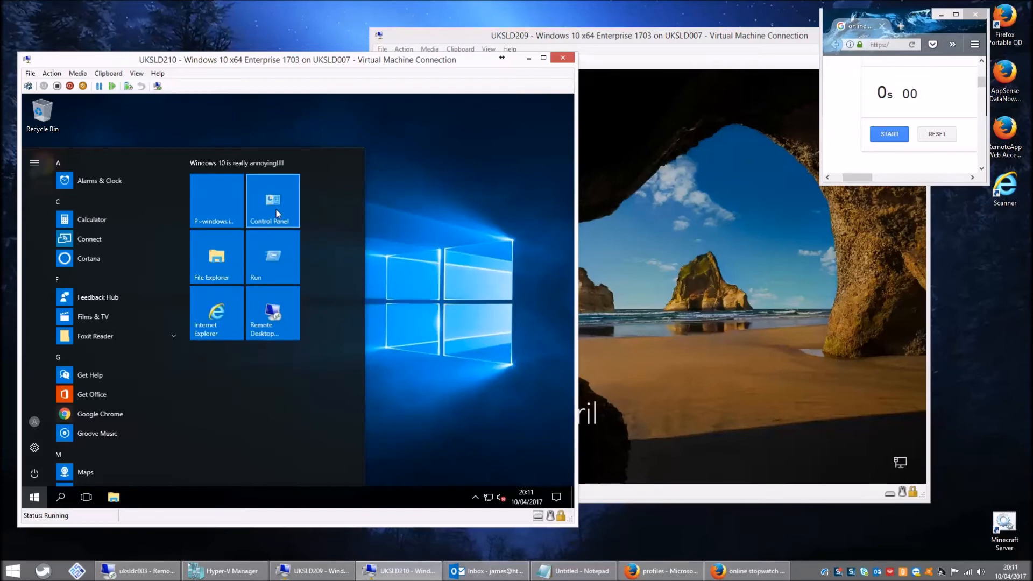
pyautogui.rightClick(228, 214)
pyautogui.click(266, 224)
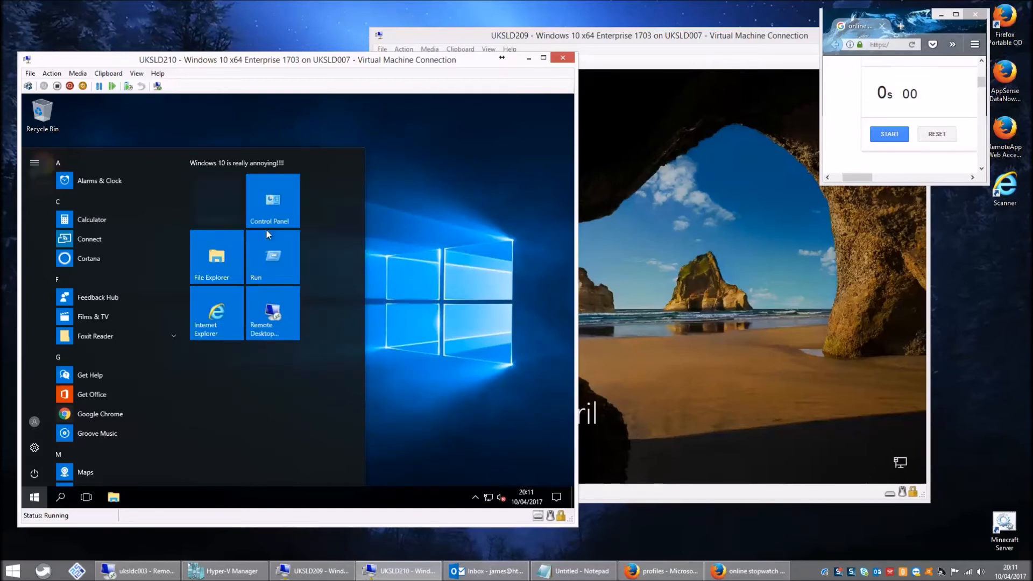
pyautogui.rightClick(279, 200)
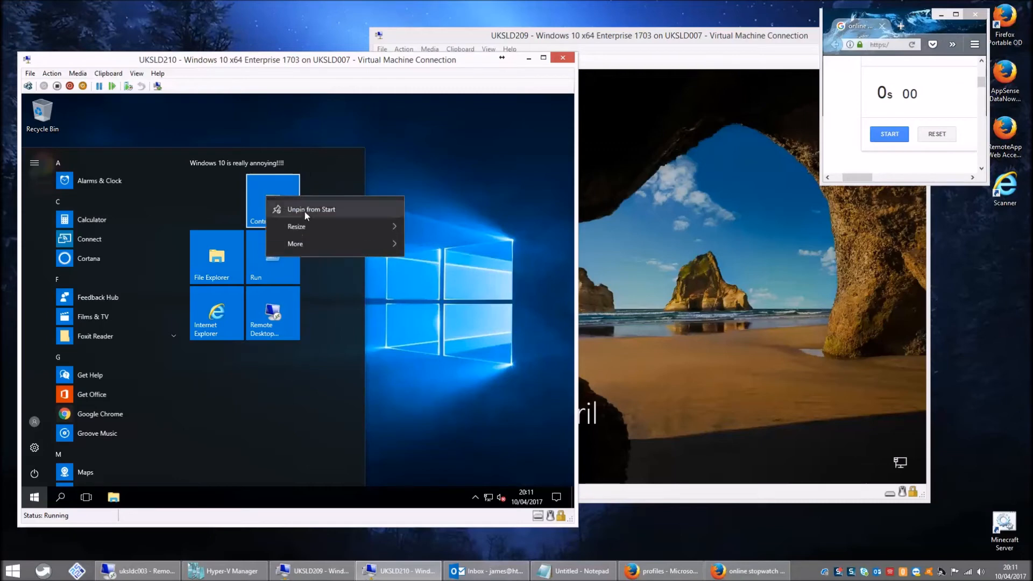
pyautogui.click(305, 211)
pyautogui.rightClick(252, 207)
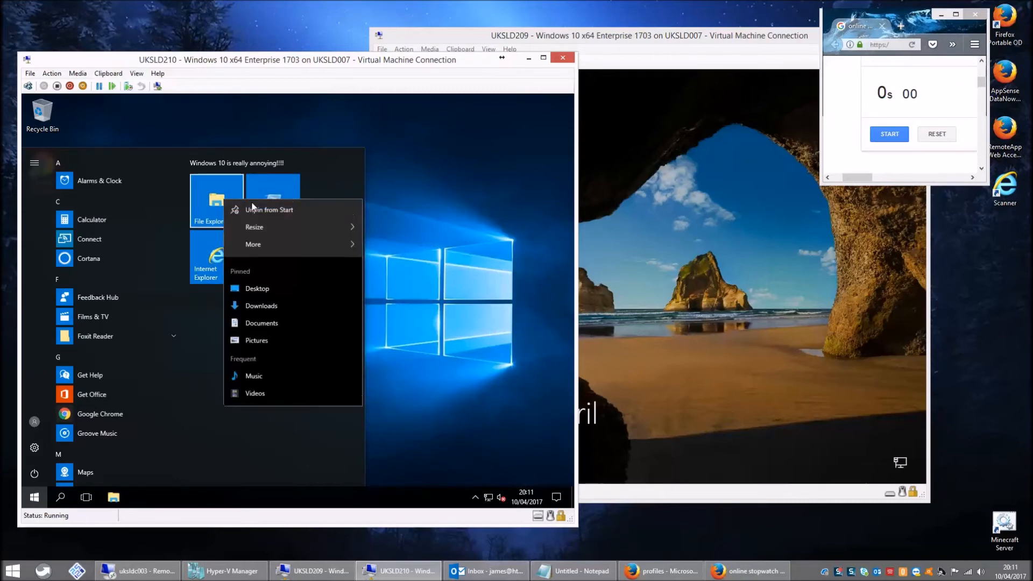
pyautogui.click(264, 208)
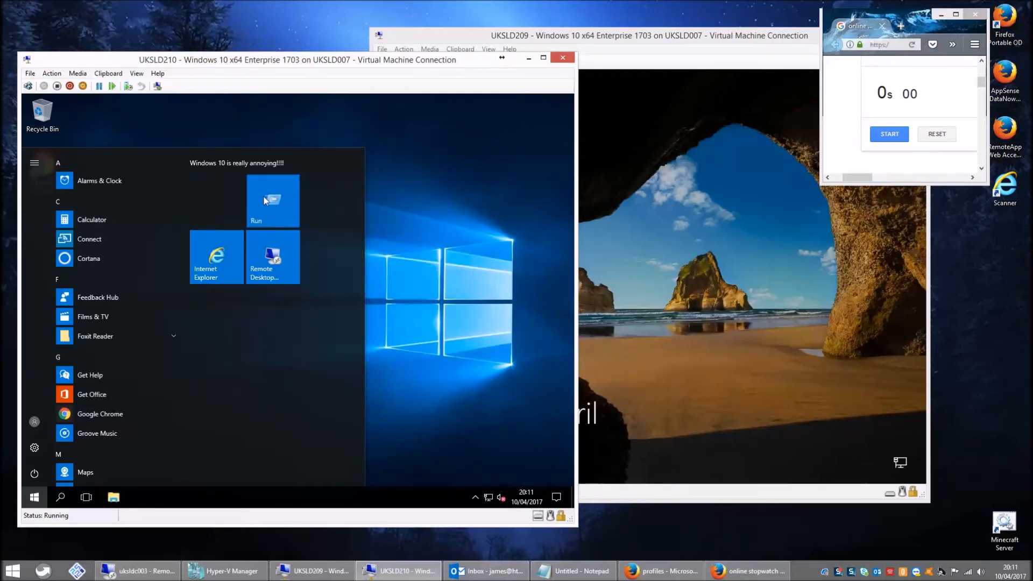
pyautogui.rightClick(264, 200)
pyautogui.click(289, 209)
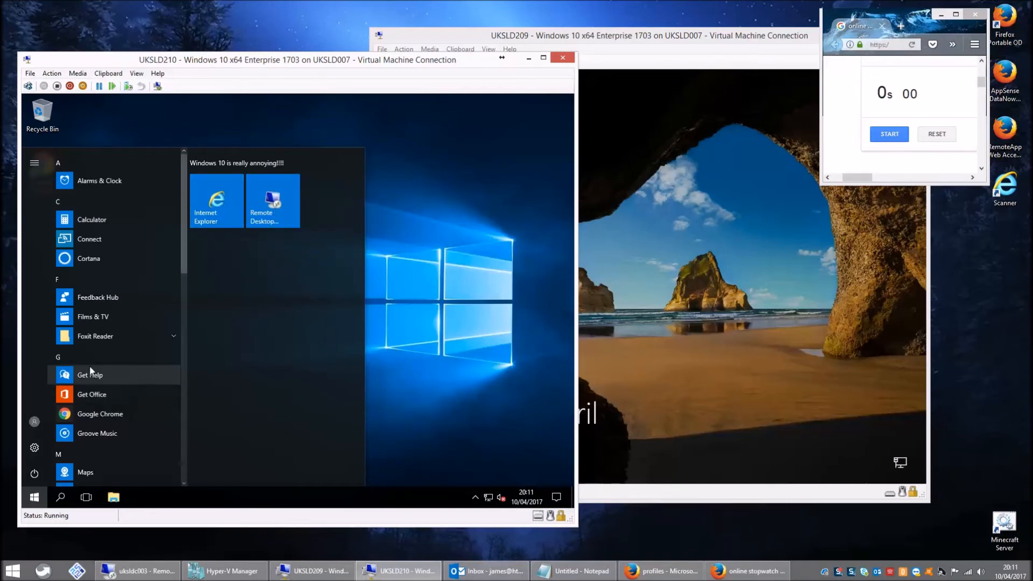
# Pin Foxit Reader to the taskbar and open the Run dialog.
pyautogui.click(98, 337)
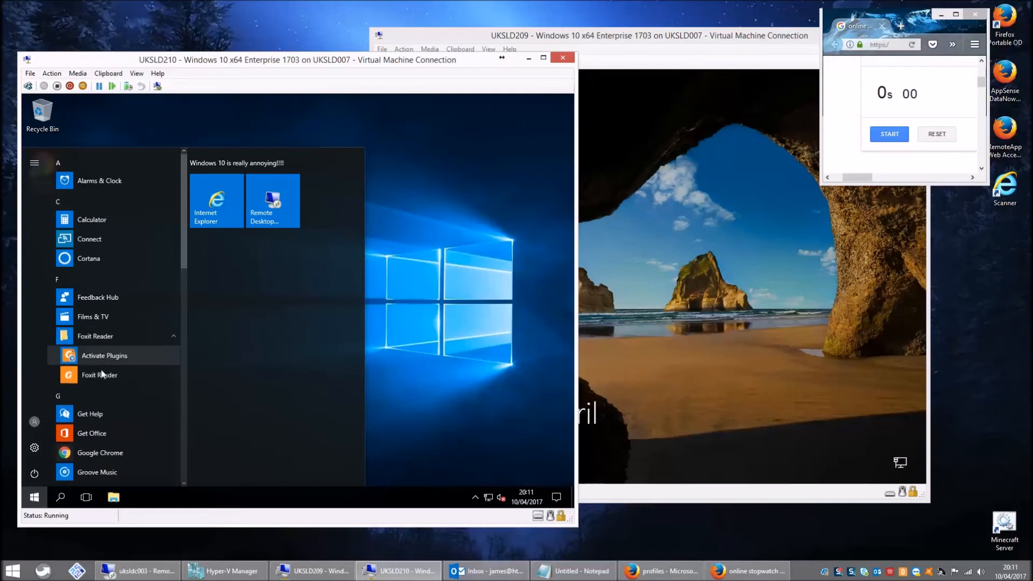
pyautogui.rightClick(101, 375)
pyautogui.moveTo(220, 404)
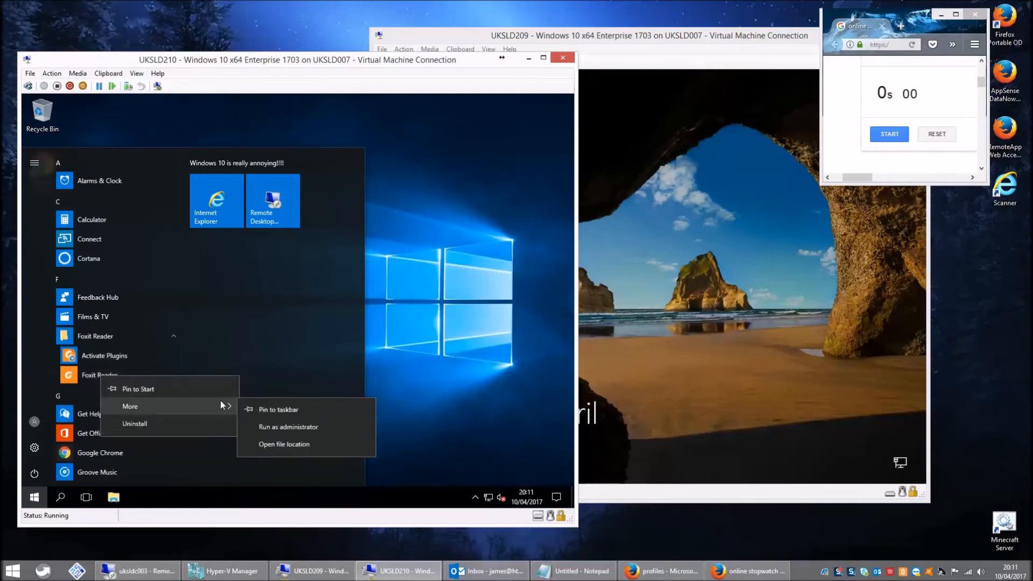
pyautogui.click(302, 410)
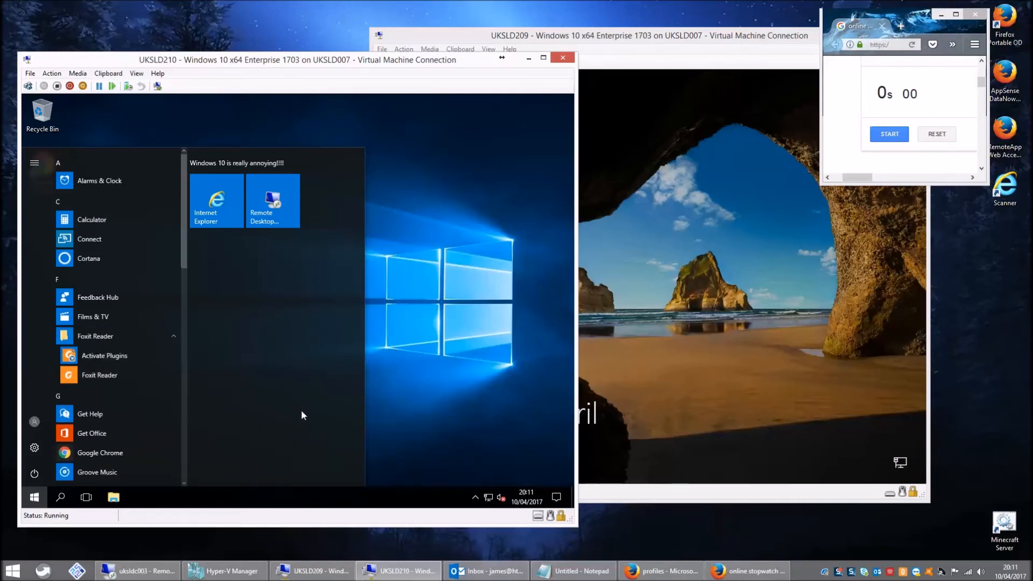
pyautogui.rightClick(25, 507)
pyautogui.click(69, 449)
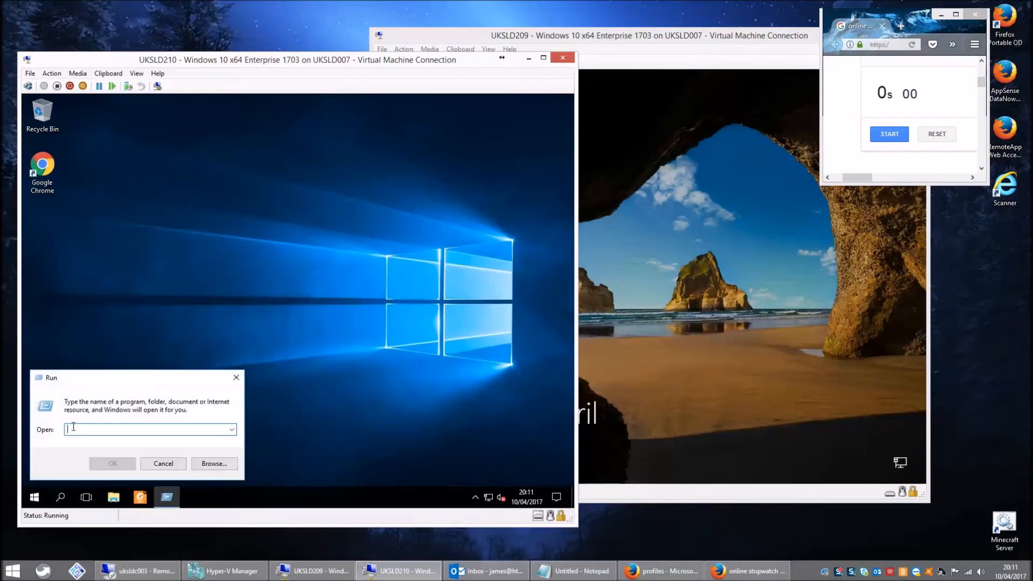
# Open the \\uksldc003\filestore share from Run.
pyautogui.write('\\uksldc003\\')
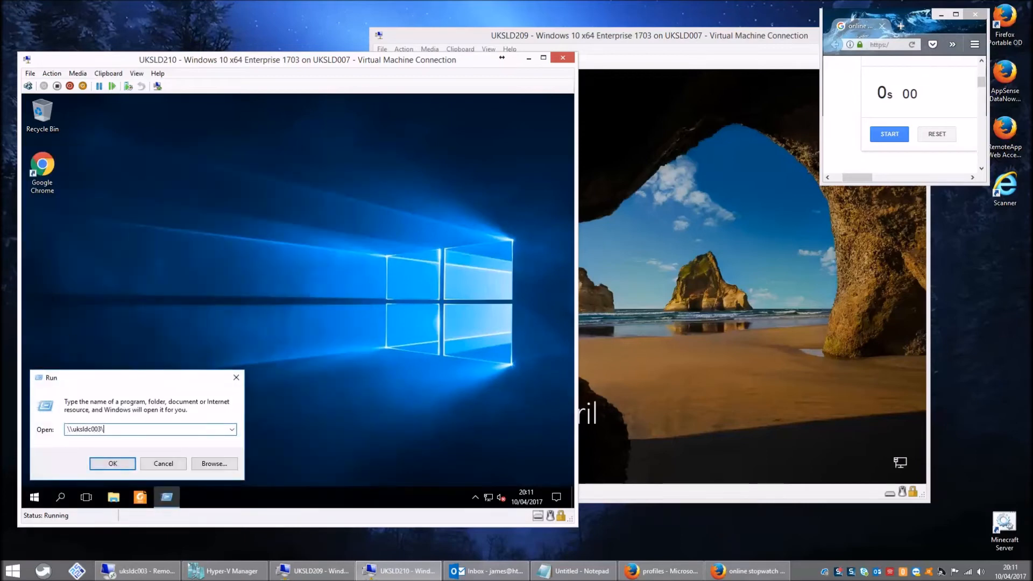
pyautogui.write('filestore')
pyautogui.press('Return')
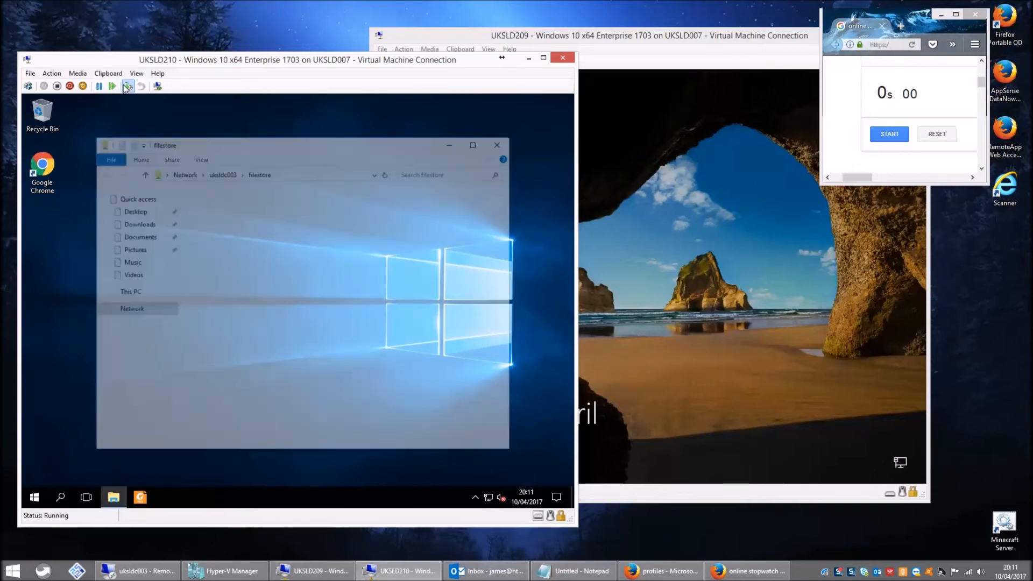
pyautogui.moveTo(508, 235); pyautogui.dragTo(511, 394)
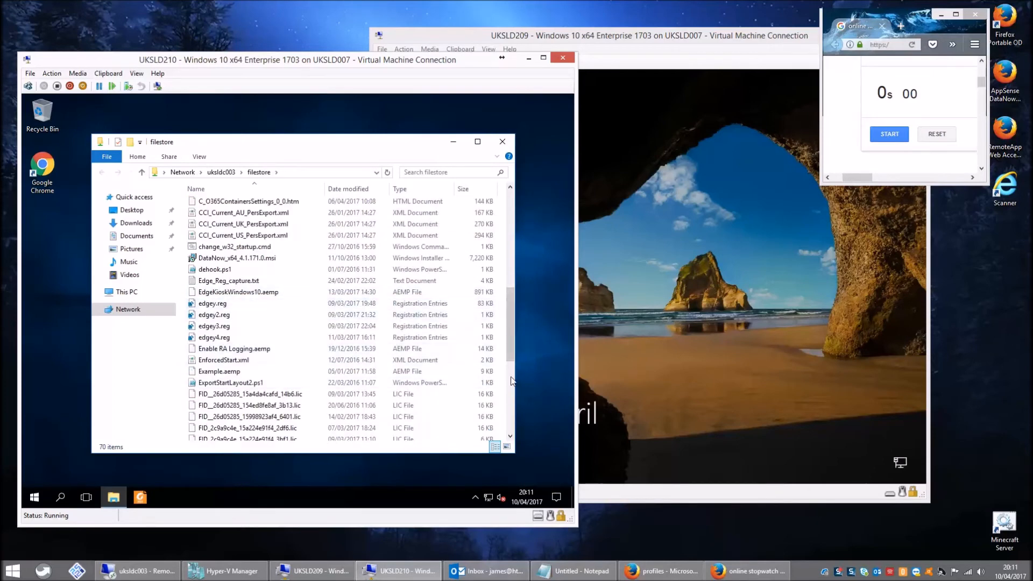
pyautogui.moveTo(512, 338); pyautogui.dragTo(510, 369)
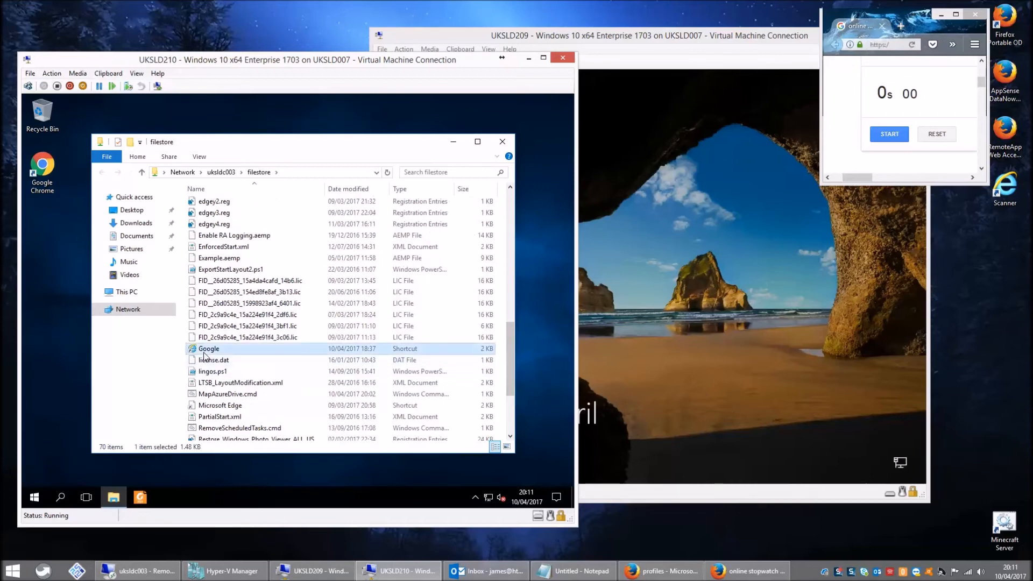
# Pin the Google and UKSLDC003 shortcuts to Start.
pyautogui.rightClick(204, 352)
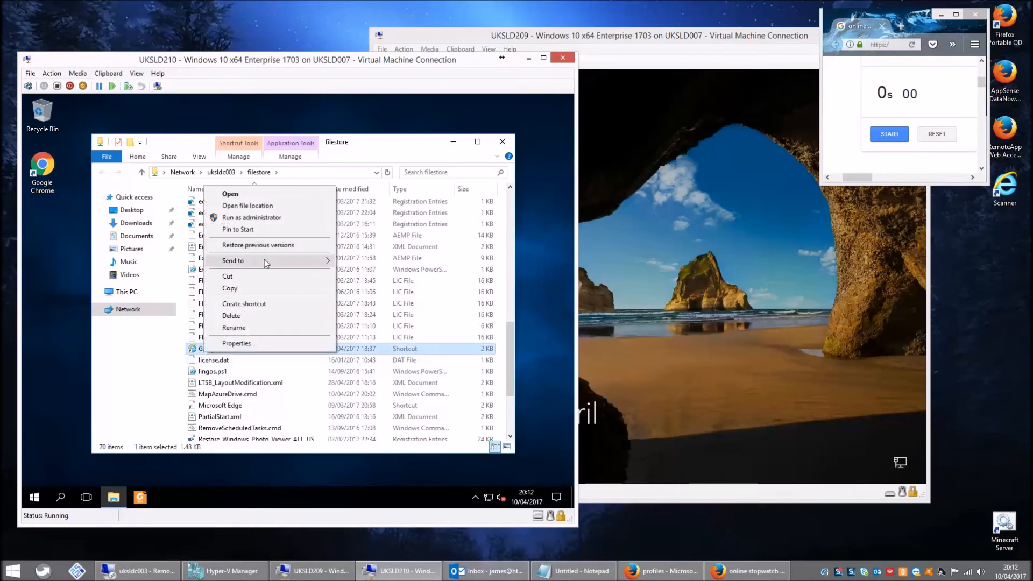
pyautogui.moveTo(266, 264)
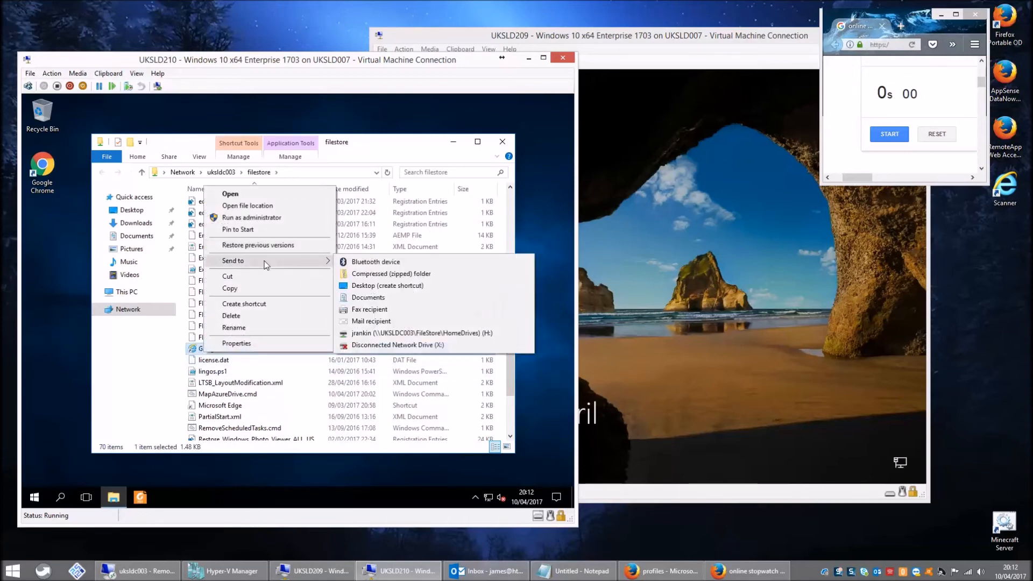
pyautogui.click(263, 228)
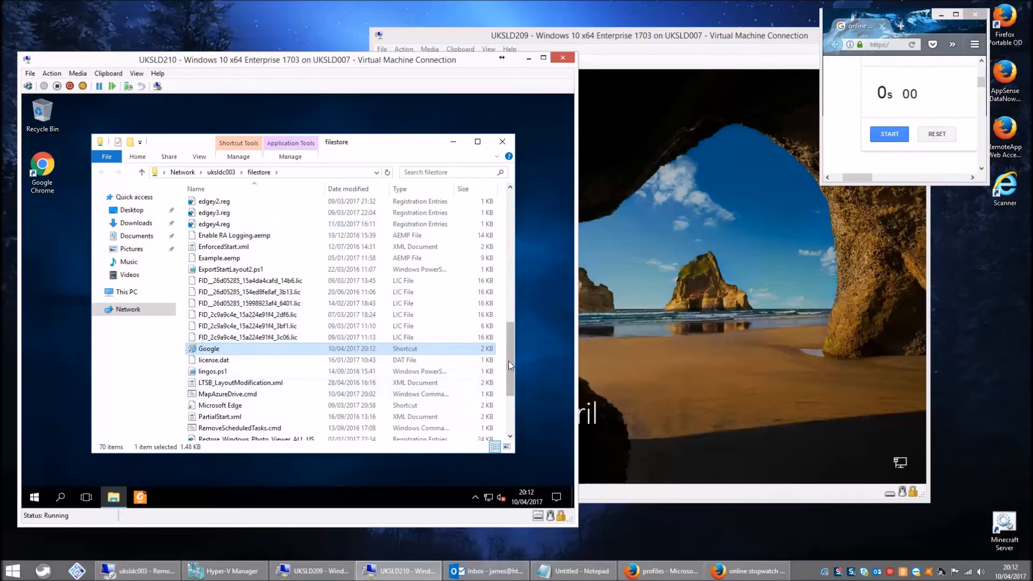
pyautogui.moveTo(508, 370); pyautogui.dragTo(506, 384)
pyautogui.rightClick(204, 369)
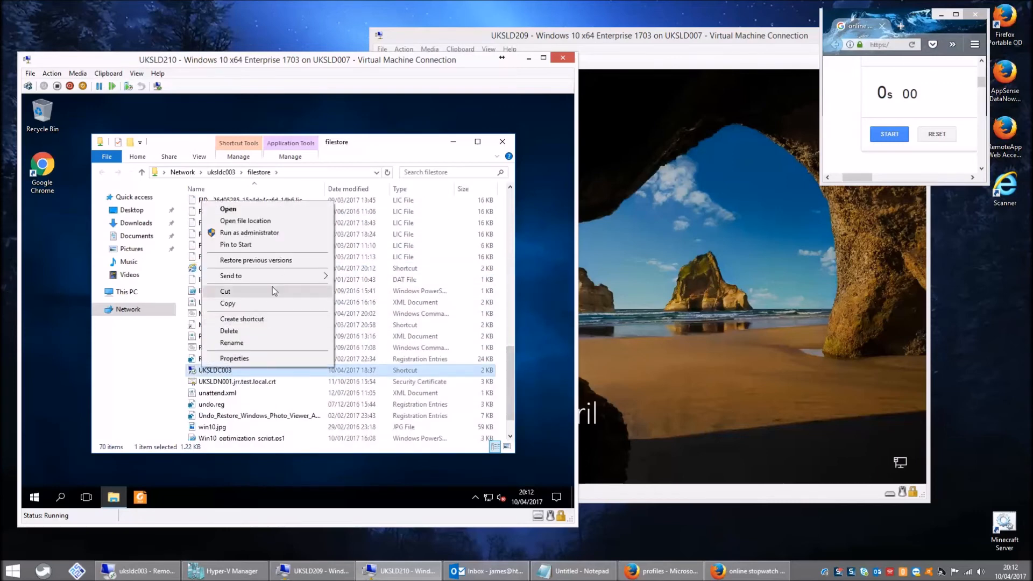
pyautogui.click(272, 245)
# Pin Microsoft Solitaire Collection to Start and SumatraPDF to the taskbar.
pyautogui.click(34, 497)
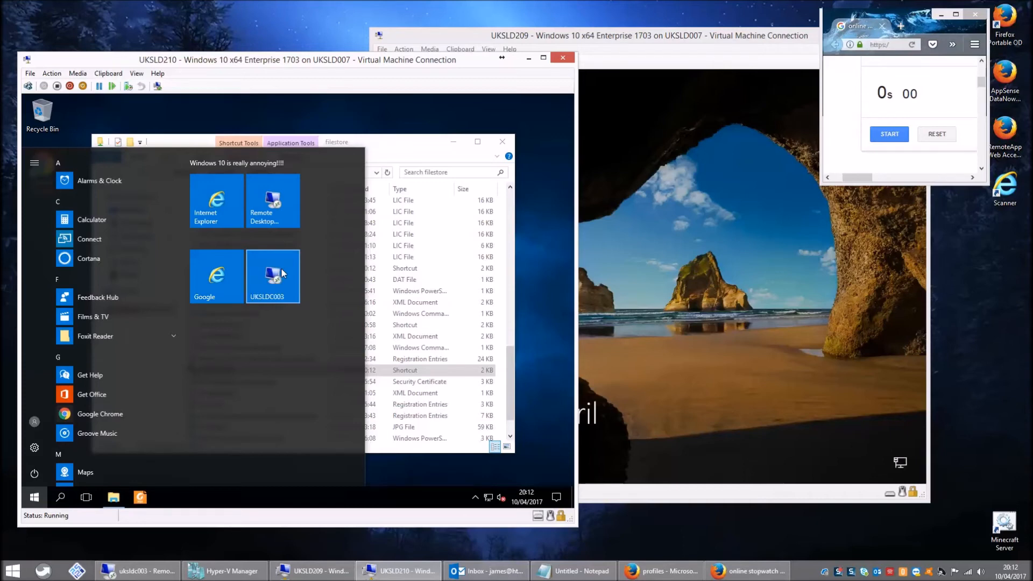
pyautogui.moveTo(182, 201); pyautogui.dragTo(185, 290)
pyautogui.rightClick(114, 277)
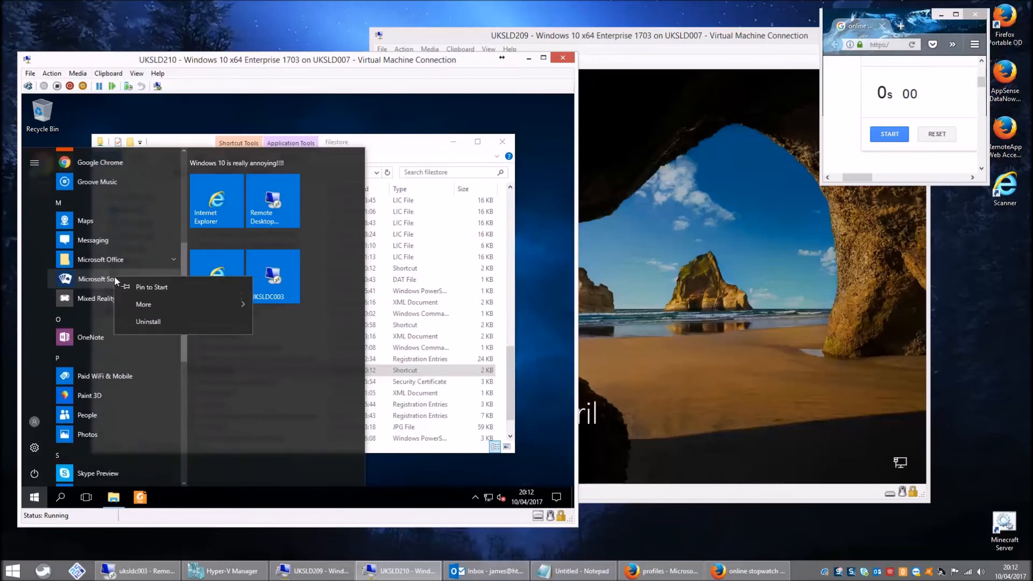
pyautogui.click(148, 289)
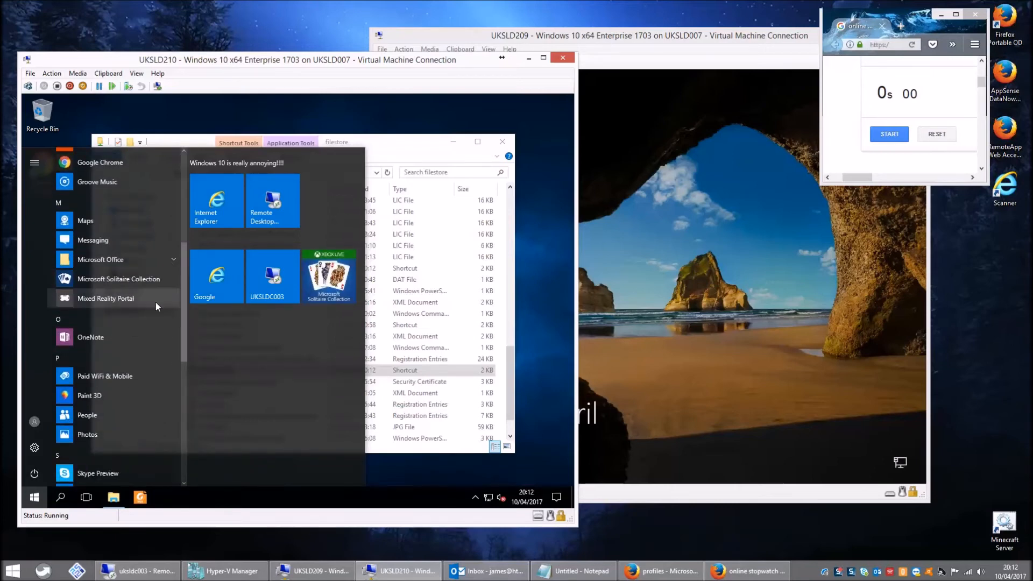
pyautogui.moveTo(182, 319); pyautogui.dragTo(182, 376)
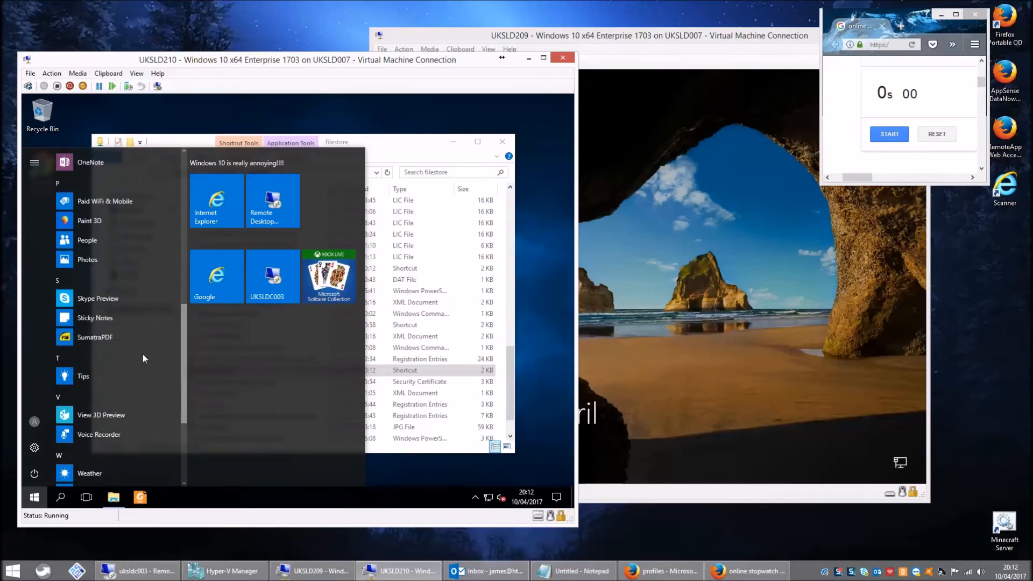
pyautogui.rightClick(109, 338)
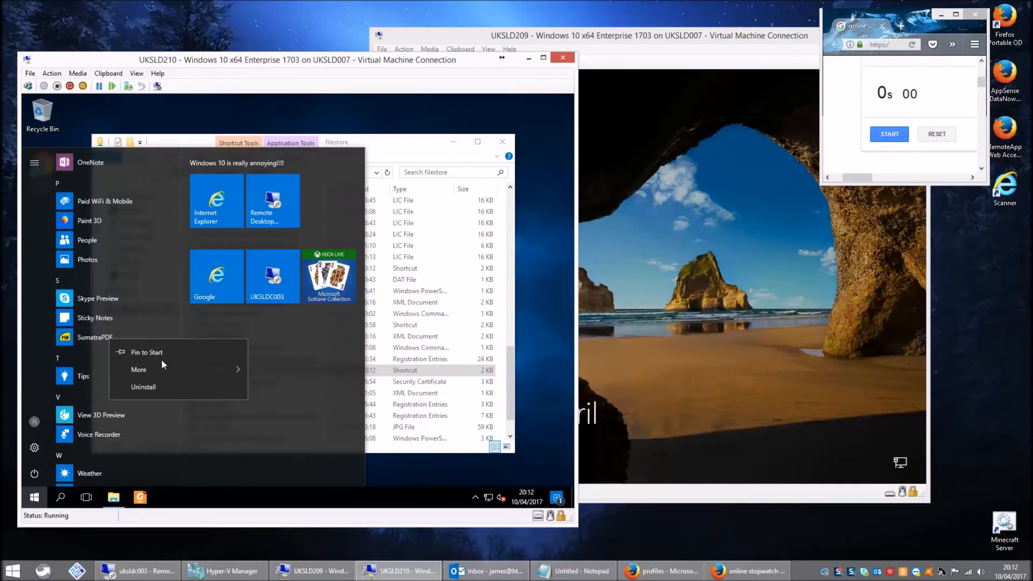
pyautogui.moveTo(166, 371)
pyautogui.click(308, 376)
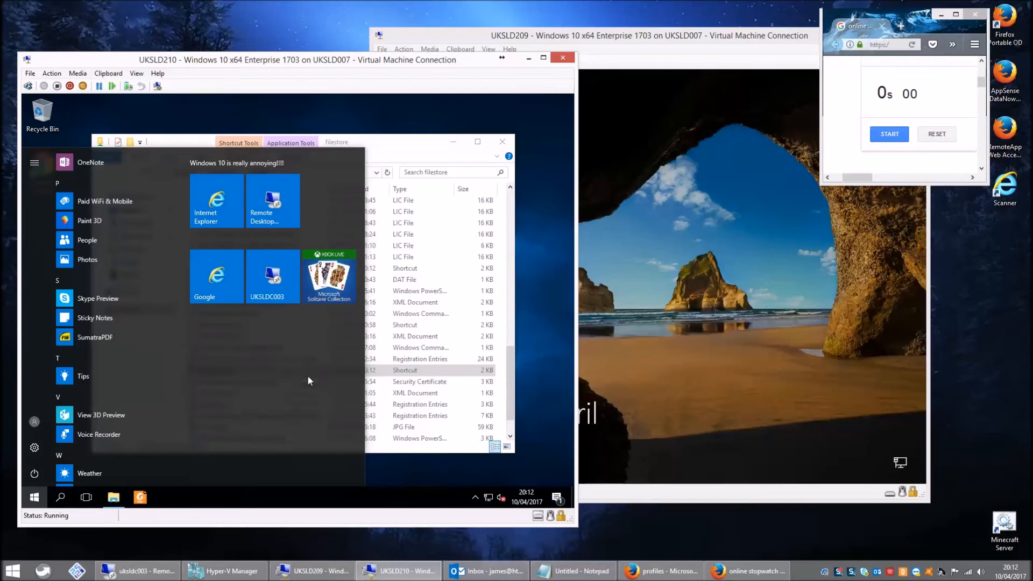
pyautogui.click(420, 108)
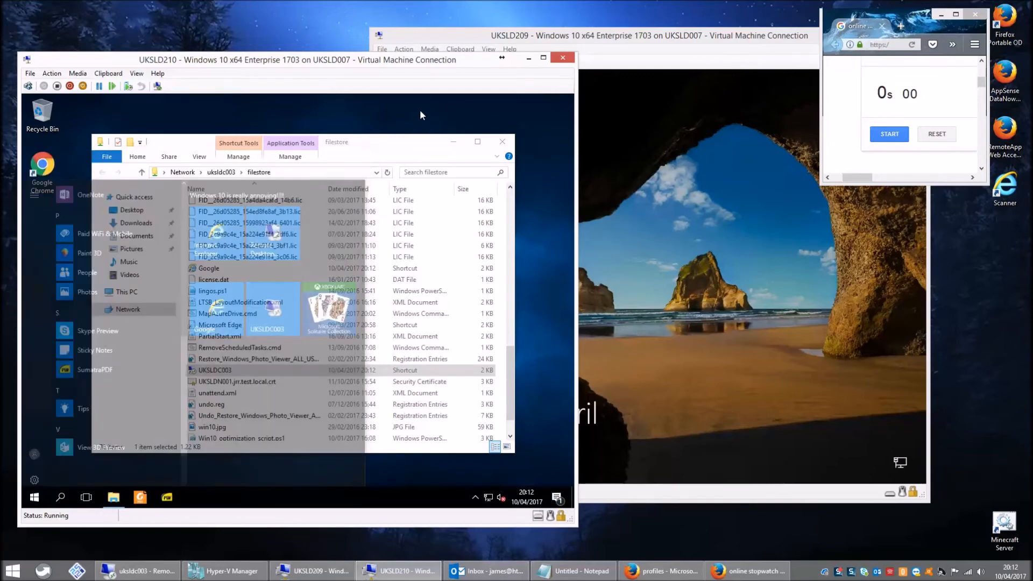
# Close the filestore window and check the desktop Personalisation settings.
pyautogui.click(506, 147)
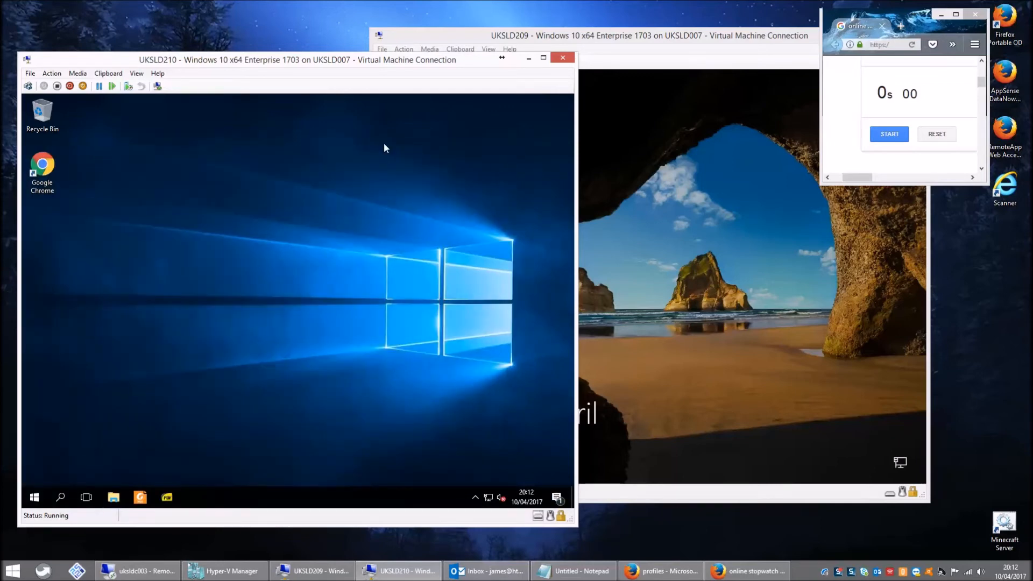
pyautogui.rightClick(383, 143)
pyautogui.click(429, 249)
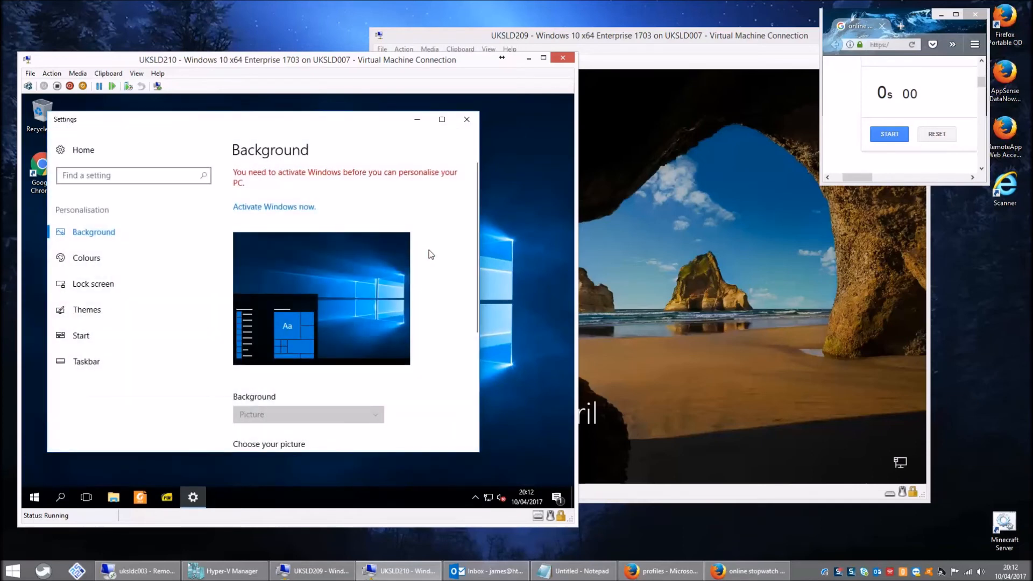
pyautogui.click(465, 121)
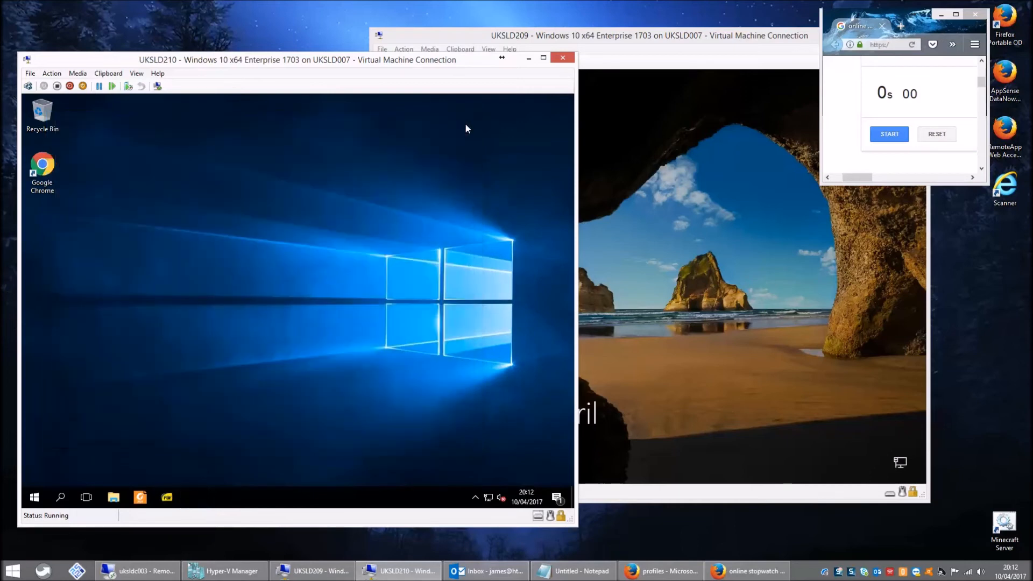
# Create a desktop shortcut named 'Internet Explorer' pointing to iexplore.exe in Program Files (x86).
pyautogui.rightClick(98, 230)
pyautogui.moveTo(165, 308)
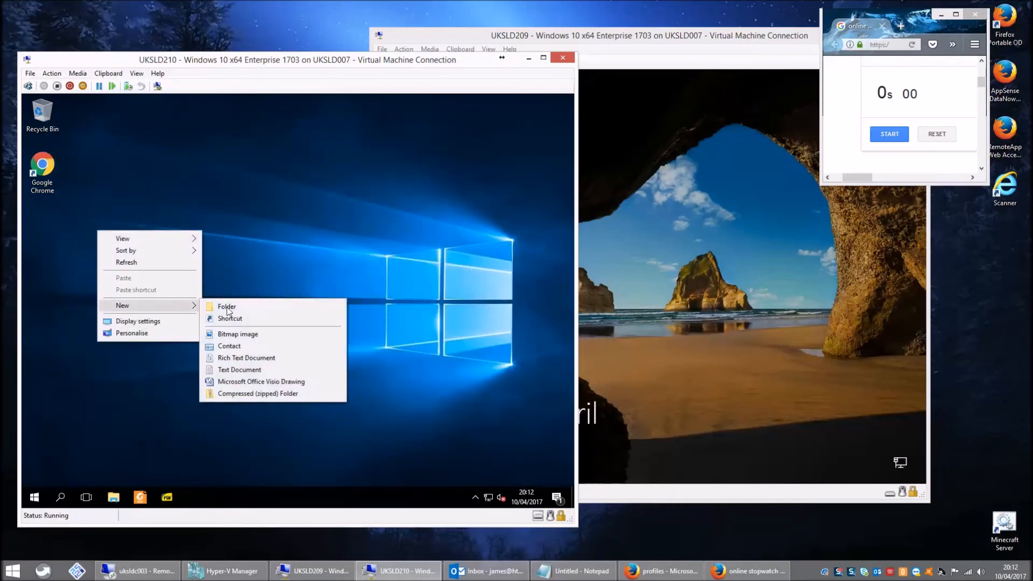
pyautogui.click(238, 316)
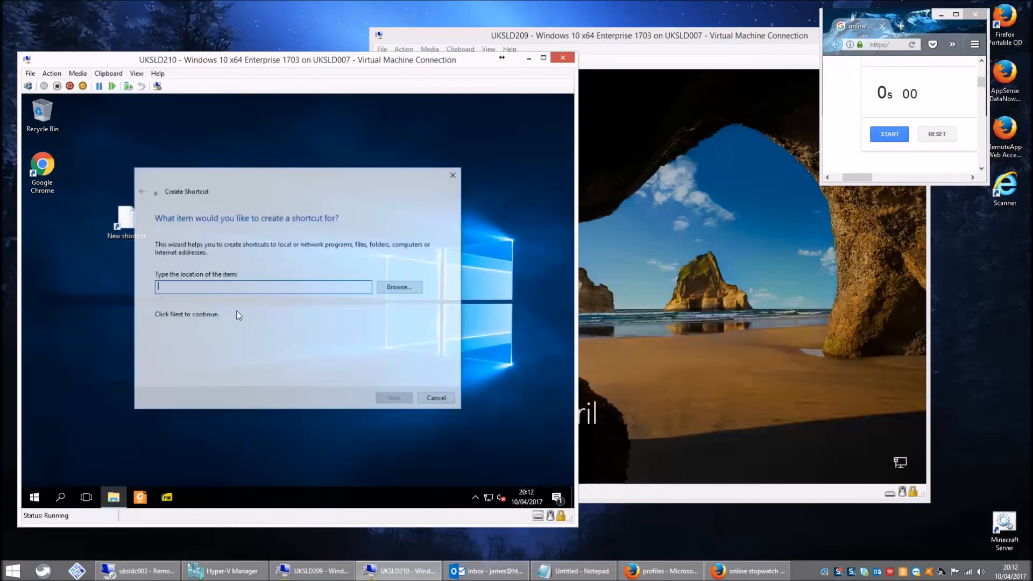
pyautogui.write('c:\\')
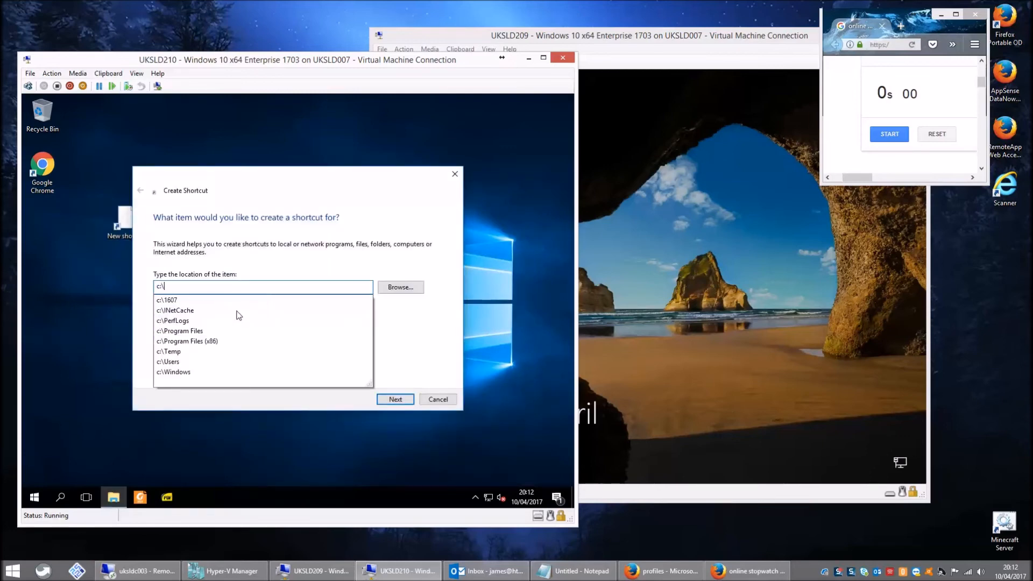
pyautogui.write('pr')
pyautogui.press('Down')
pyautogui.press('Down')
pyautogui.write('\\')
pyautogui.write('iles (x86)\\i')
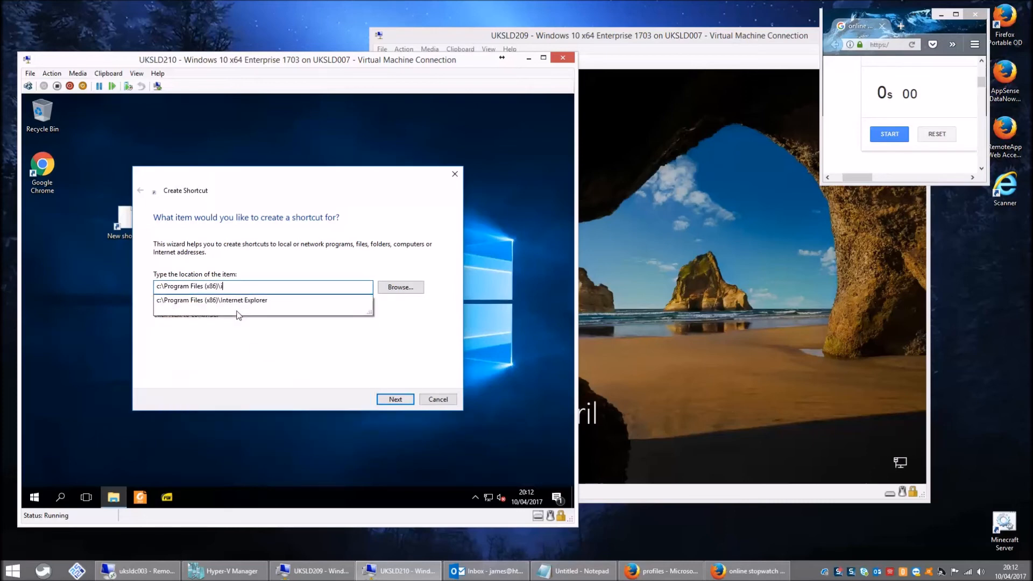
pyautogui.press('Down')
pyautogui.write('\\iexp')
pyautogui.press('Down')
pyautogui.press('Return')
pyautogui.write('Internet Explorer')
pyautogui.press('Return')
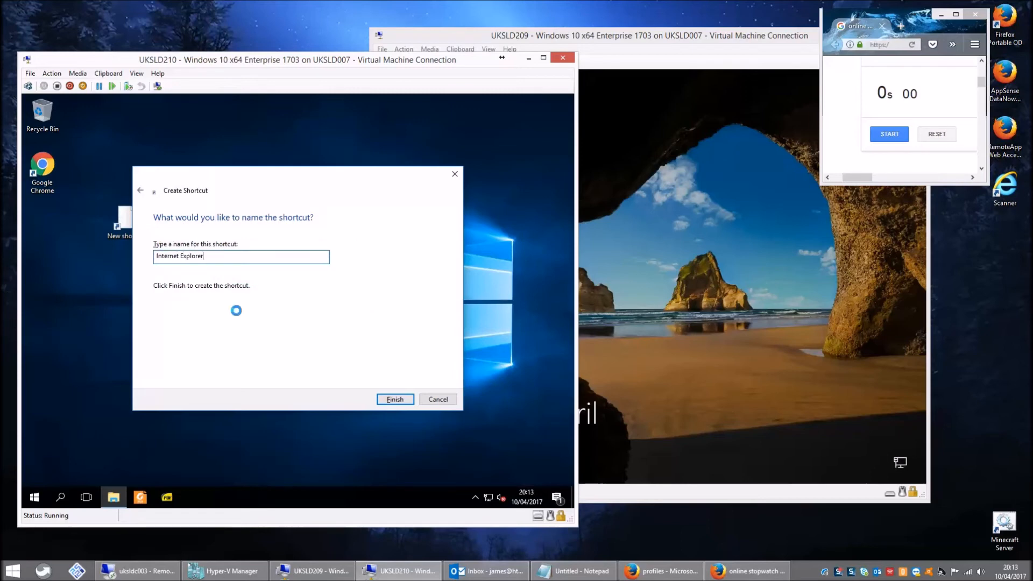
# Move the Recycle Bin, Chrome and Internet Explorer icons to the desktop's right edge.
pyautogui.moveTo(116, 225); pyautogui.dragTo(45, 223)
pyautogui.moveTo(75, 272); pyautogui.dragTo(535, 251)
pyautogui.click(283, 332)
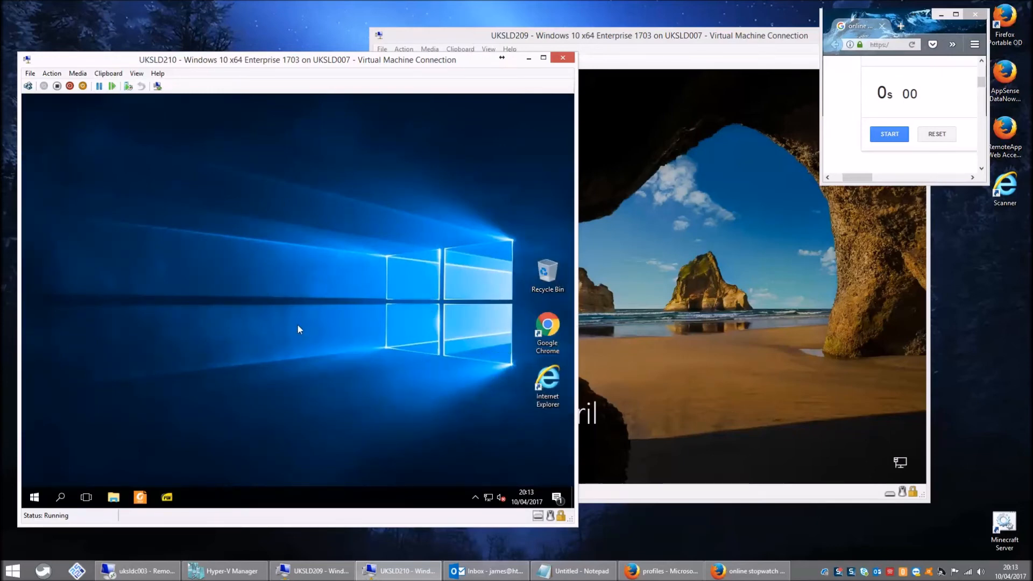
# Sign out of the UKSLD210 user session.
pyautogui.rightClick(34, 498)
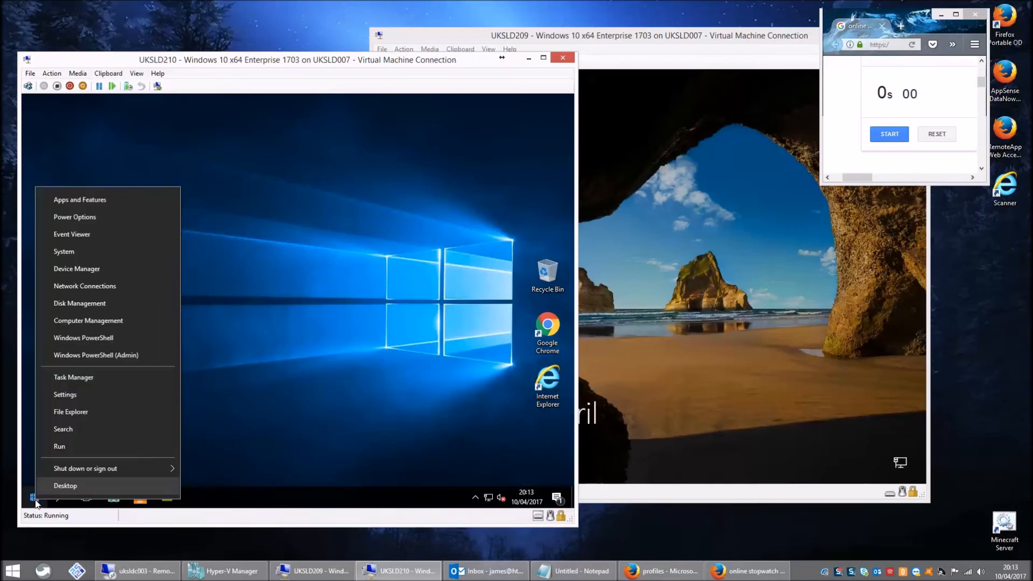
pyautogui.moveTo(75, 472)
pyautogui.click(237, 430)
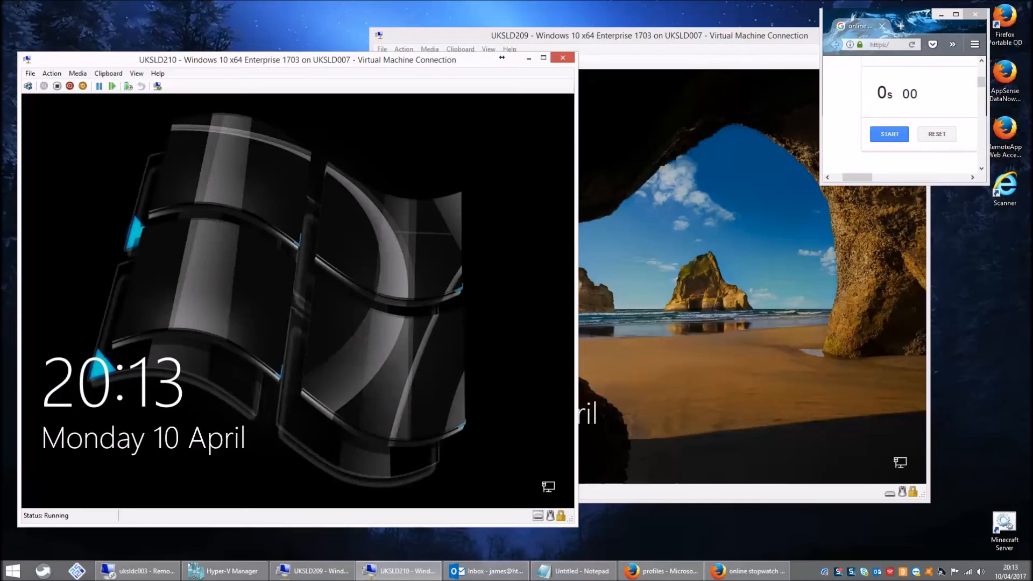
# Sign in to UKSLD210 as Other user with the domain admin account's credentials.
pyautogui.click(264, 226)
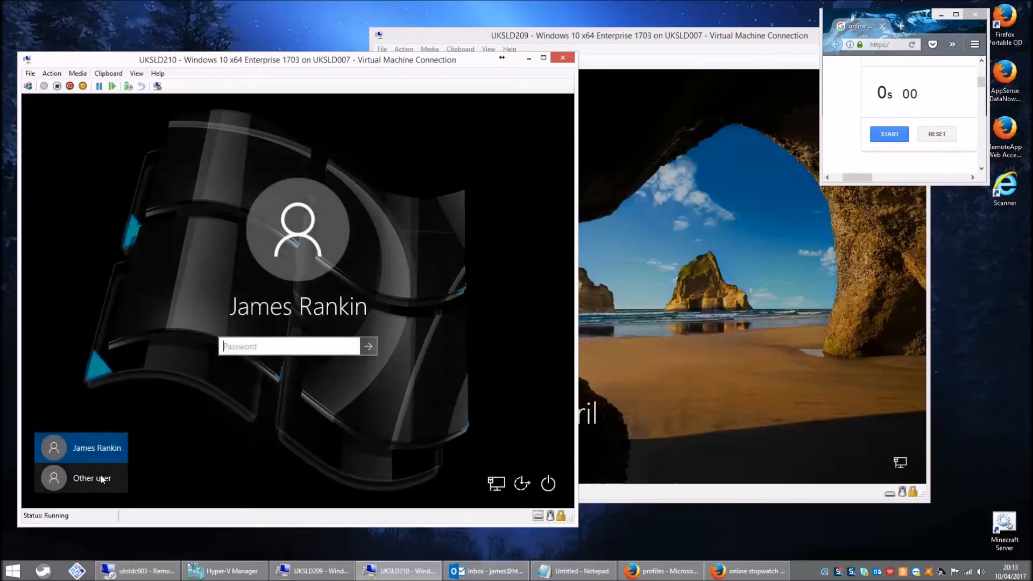
pyautogui.click(102, 477)
pyautogui.write('-admin-')
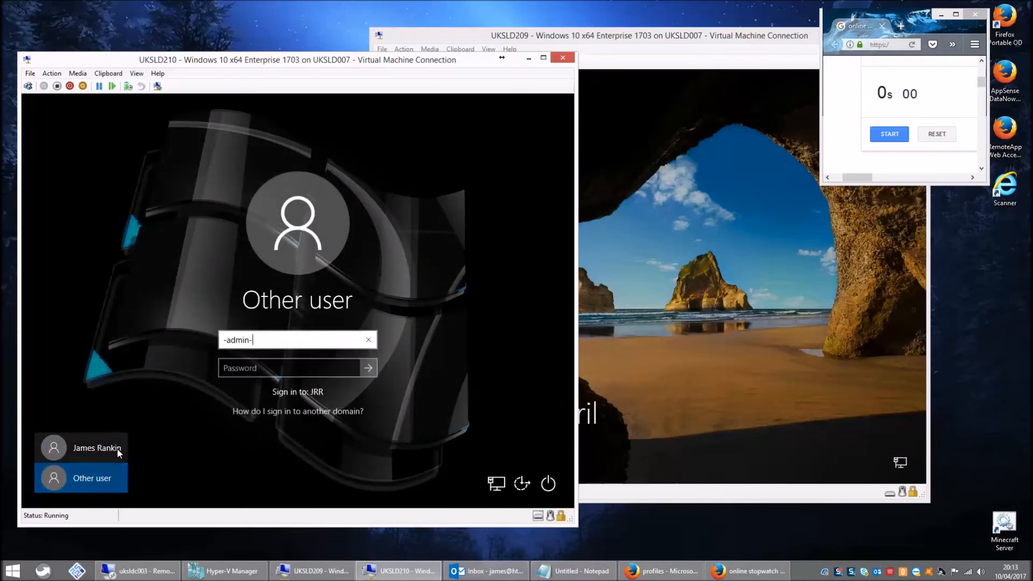
pyautogui.write('jrankin')
pyautogui.press('Tab')
pyautogui.write('•••••••')
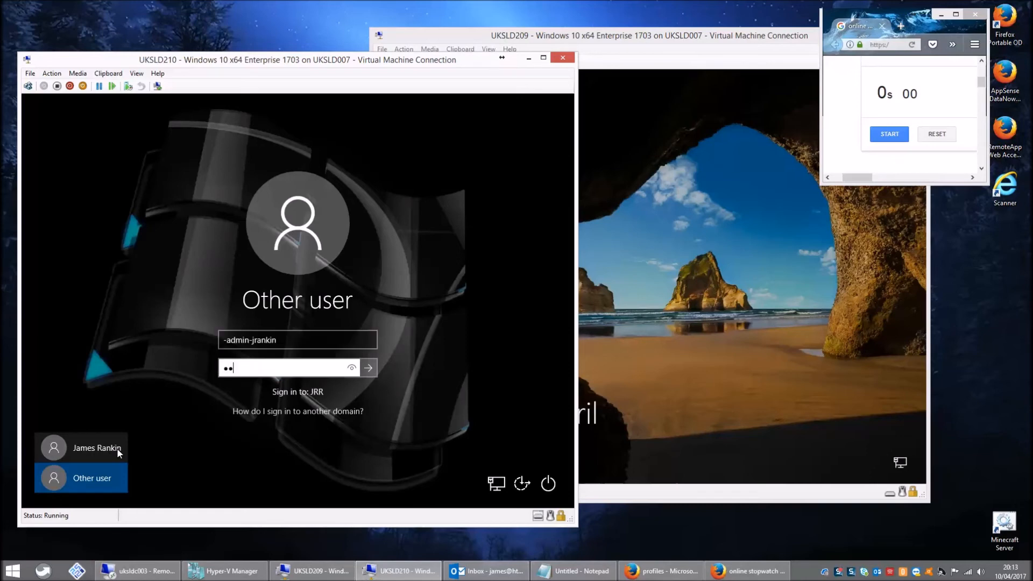
pyautogui.write('••••••••')
pyautogui.press('Return')
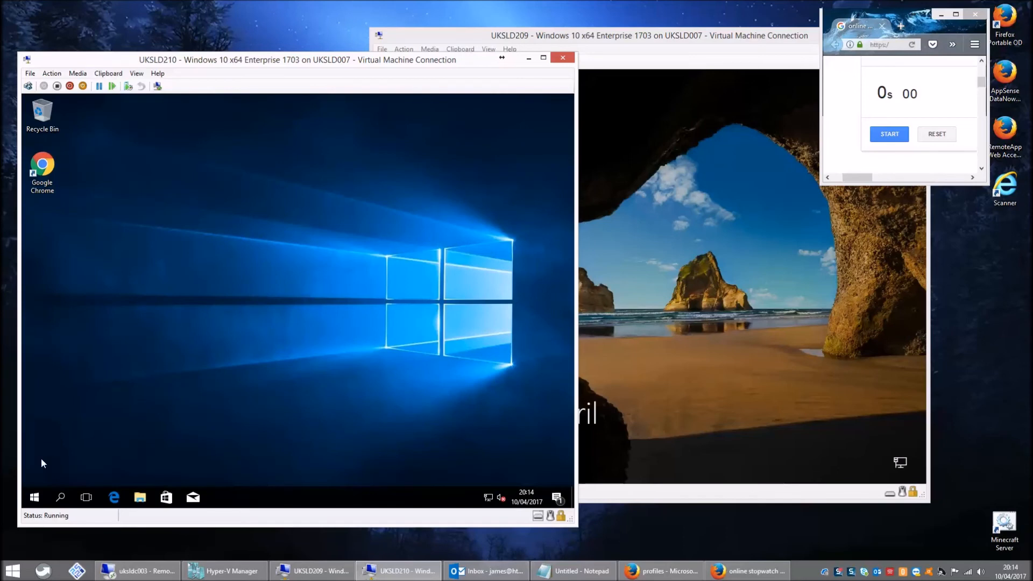
# Run sysdm.cpl and review the domain admin, local admin and default profiles in User Profiles, changing nothing.
pyautogui.rightClick(33, 496)
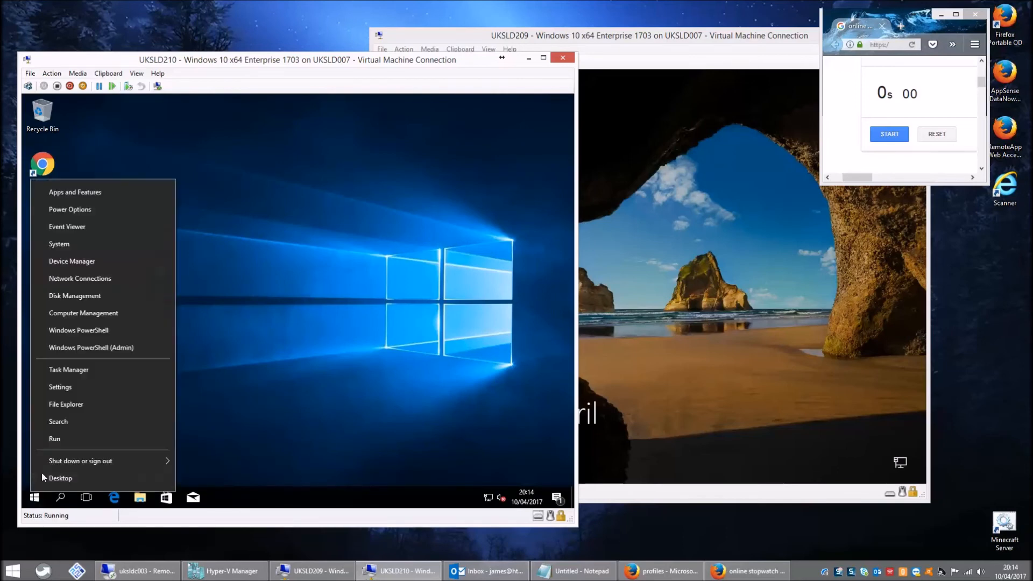
pyautogui.click(53, 444)
pyautogui.write('sysd')
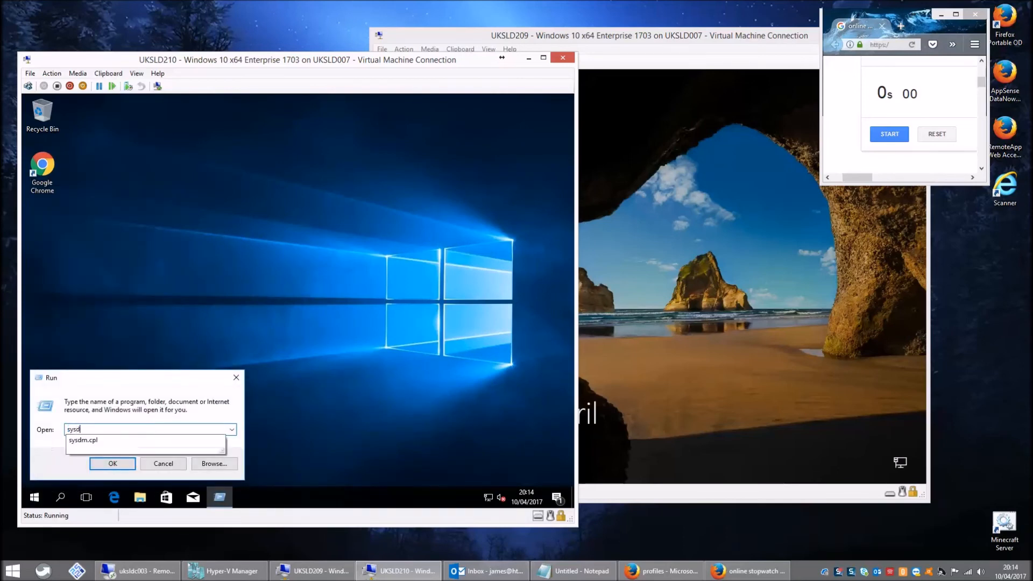
pyautogui.write('m.cpl')
pyautogui.press('Return')
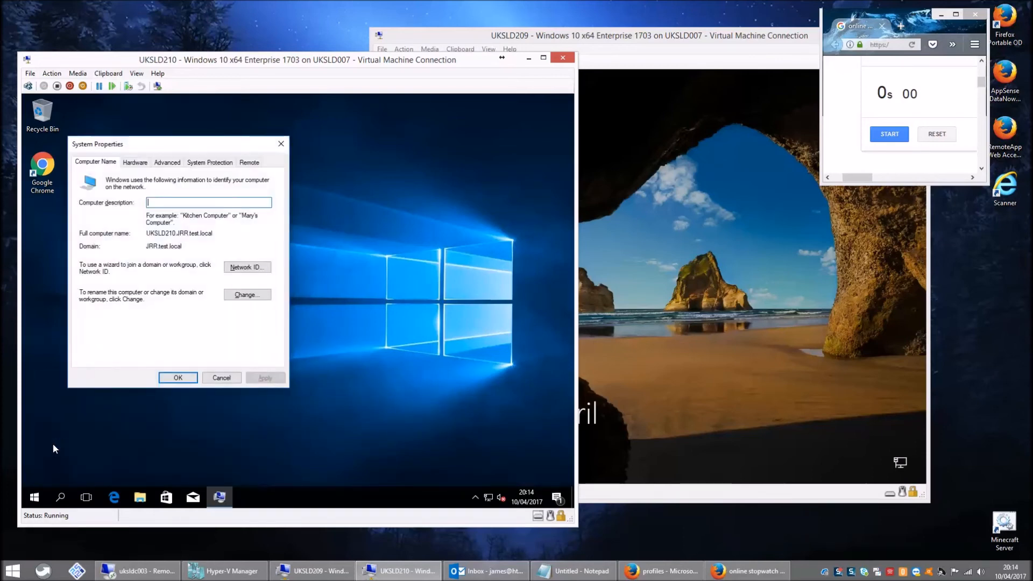
pyautogui.click(170, 164)
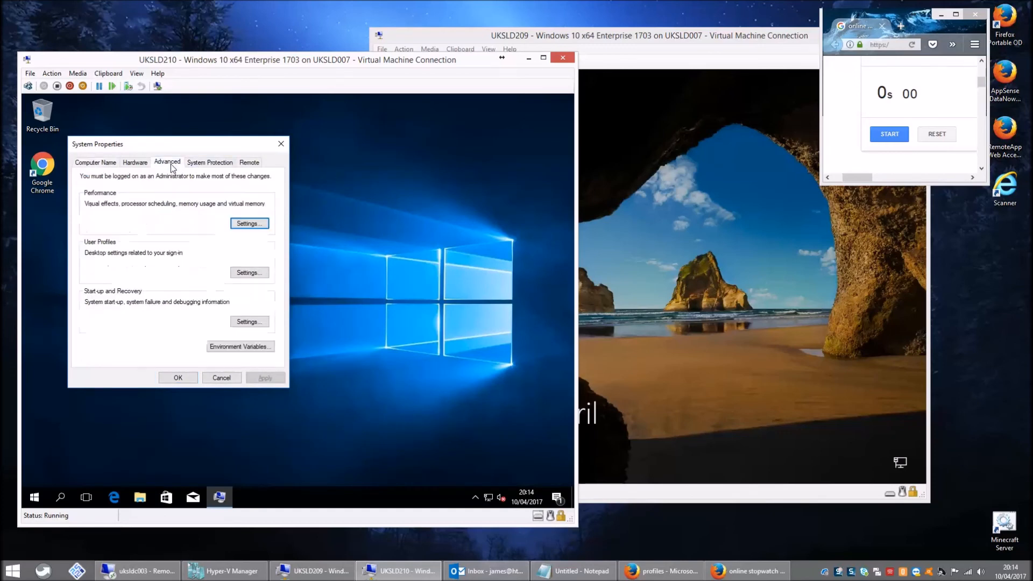
pyautogui.click(247, 273)
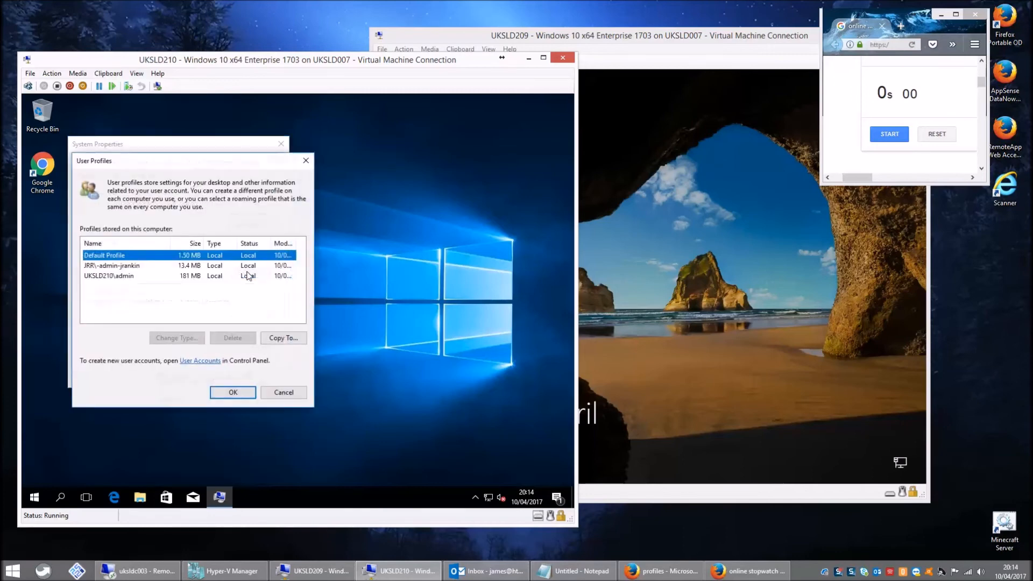
pyautogui.click(131, 268)
pyautogui.click(133, 276)
pyautogui.click(131, 264)
pyautogui.click(132, 257)
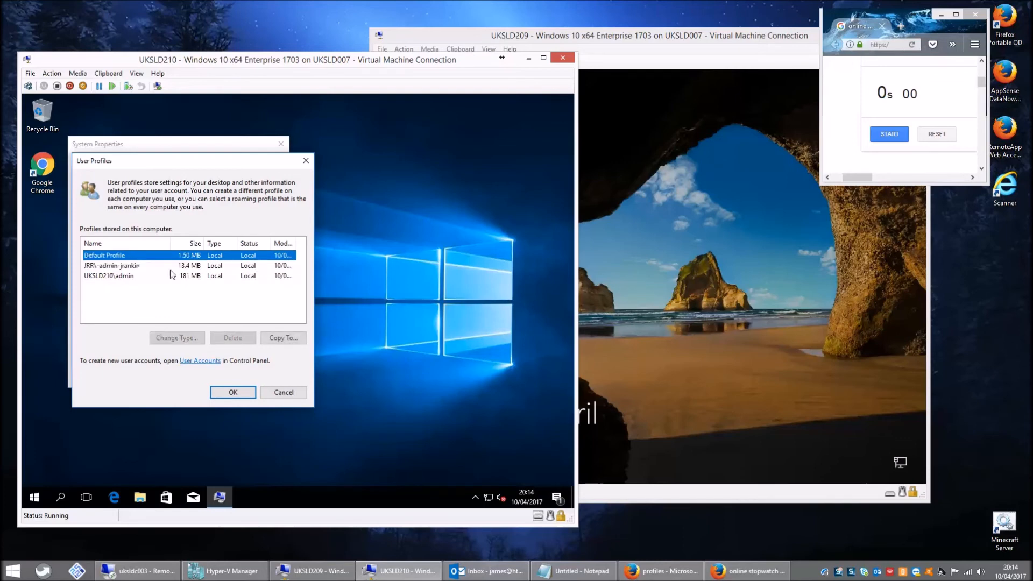
pyautogui.click(280, 394)
pyautogui.click(222, 378)
# Sign out of the UKSLD210 administrator session from the Win+X menu.
pyautogui.rightClick(34, 497)
pyautogui.click(54, 475)
pyautogui.rightClick(34, 497)
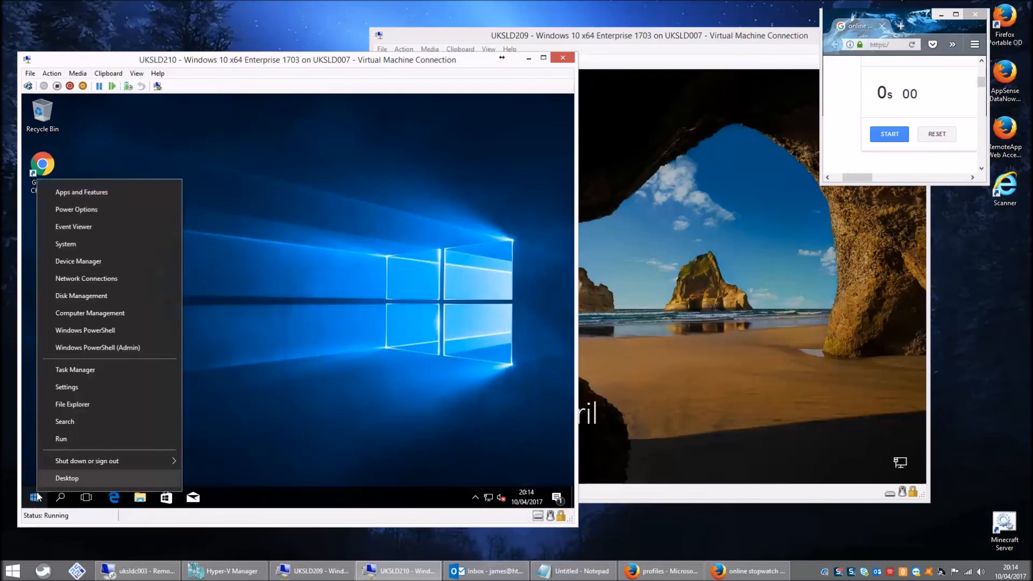
pyautogui.moveTo(106, 467)
pyautogui.click(203, 425)
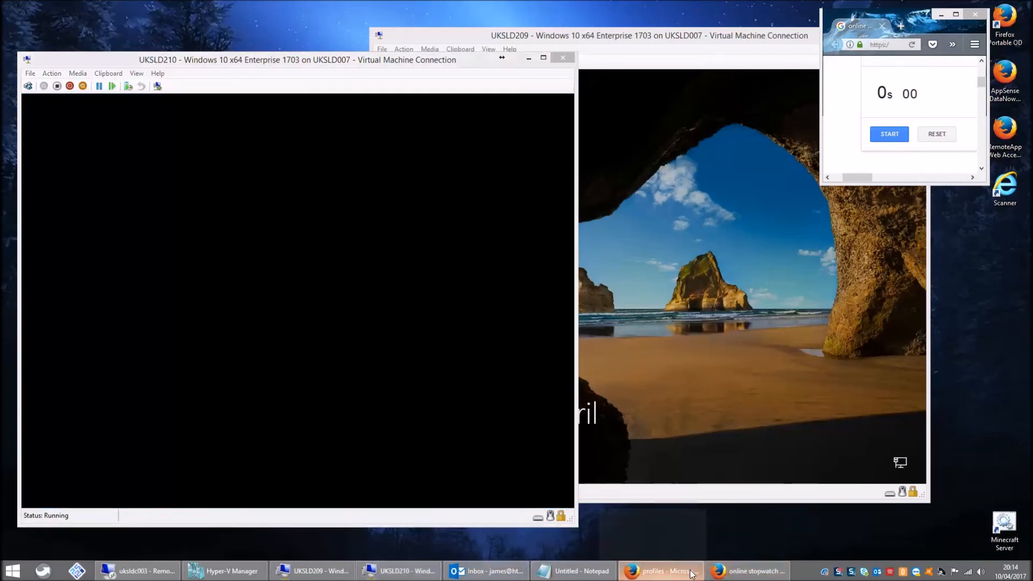
# Browse profilestore storage account > profilestore share > profiles > user's SID folder, showing the 86.18 MiB VHD.
pyautogui.click(691, 573)
pyautogui.press('F5')
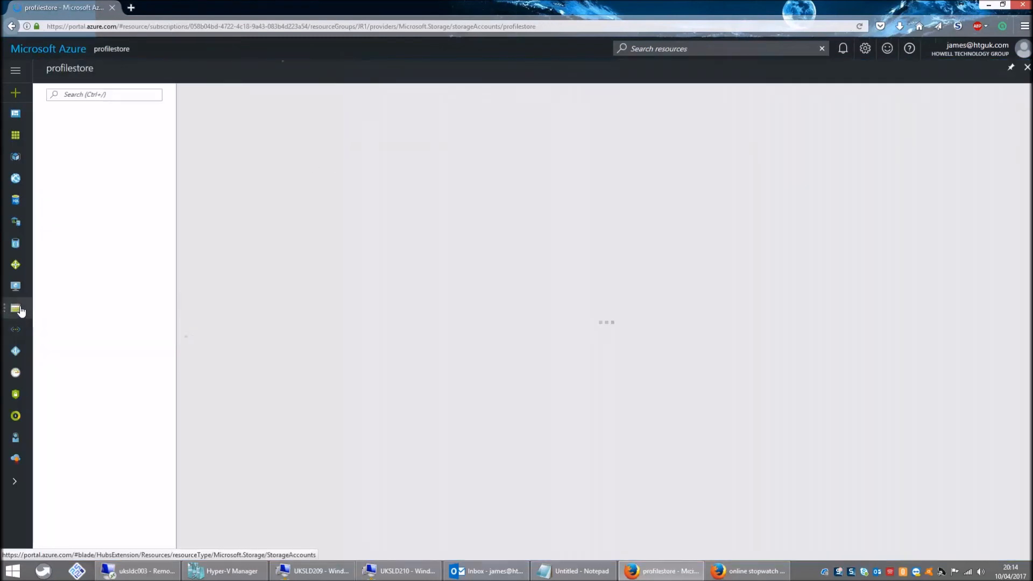
pyautogui.click(18, 309)
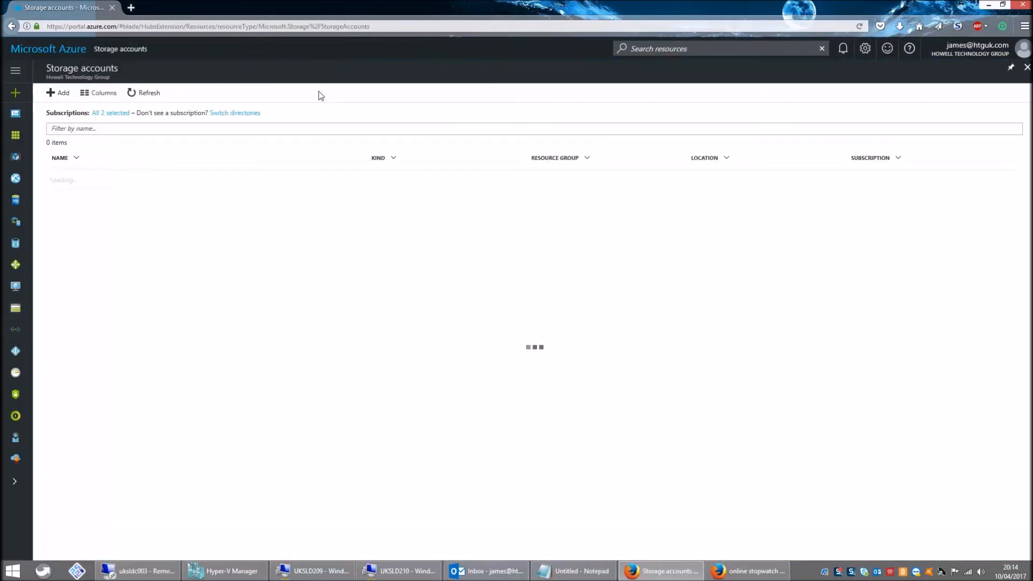
pyautogui.click(83, 185)
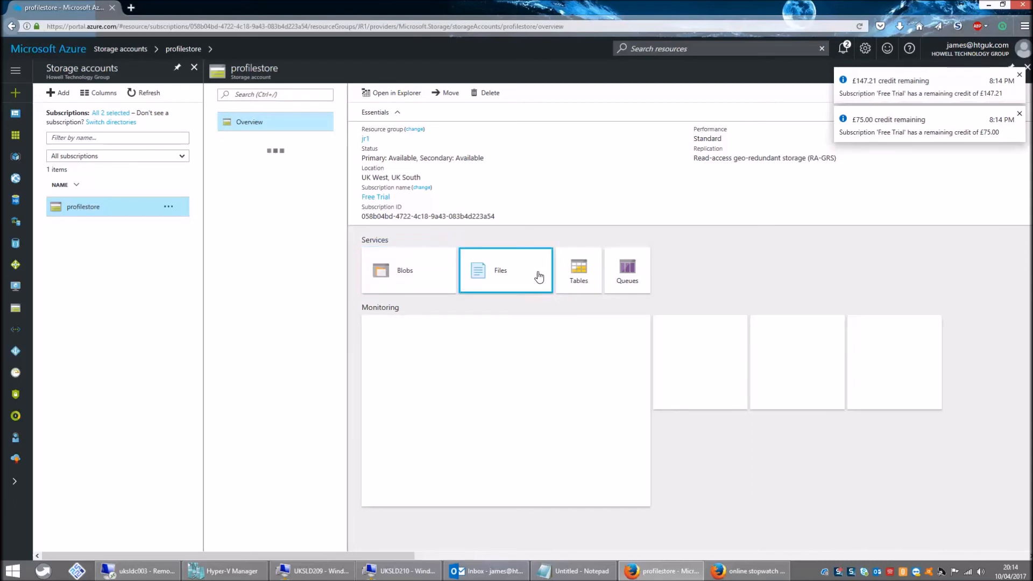
pyautogui.click(539, 276)
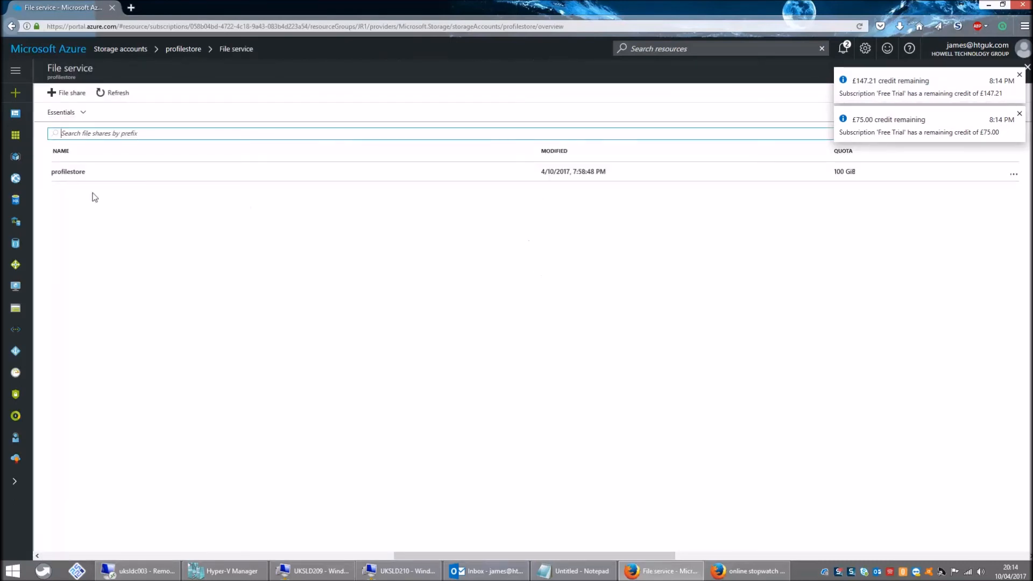
pyautogui.click(80, 178)
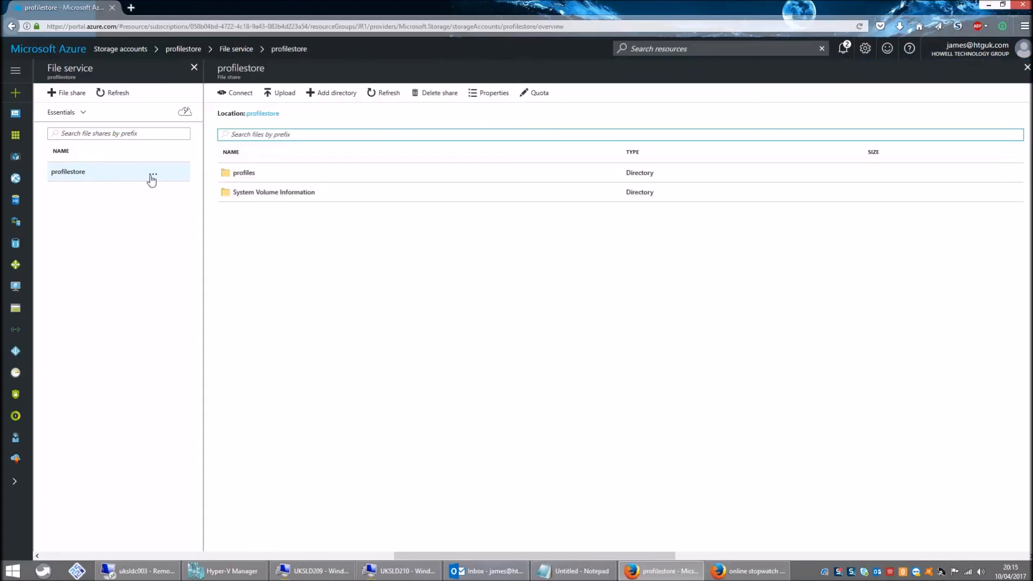
pyautogui.click(254, 177)
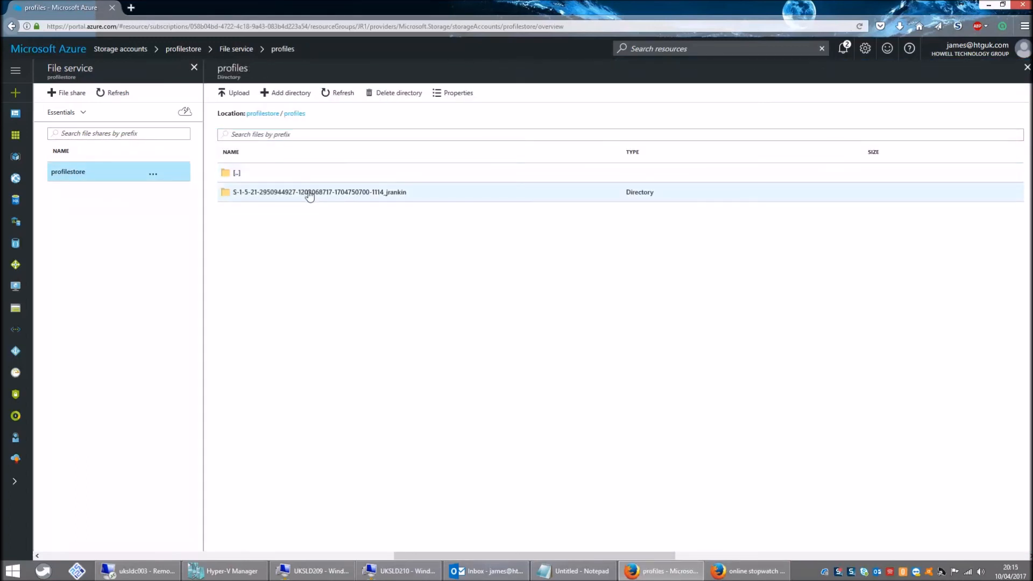
pyautogui.click(337, 193)
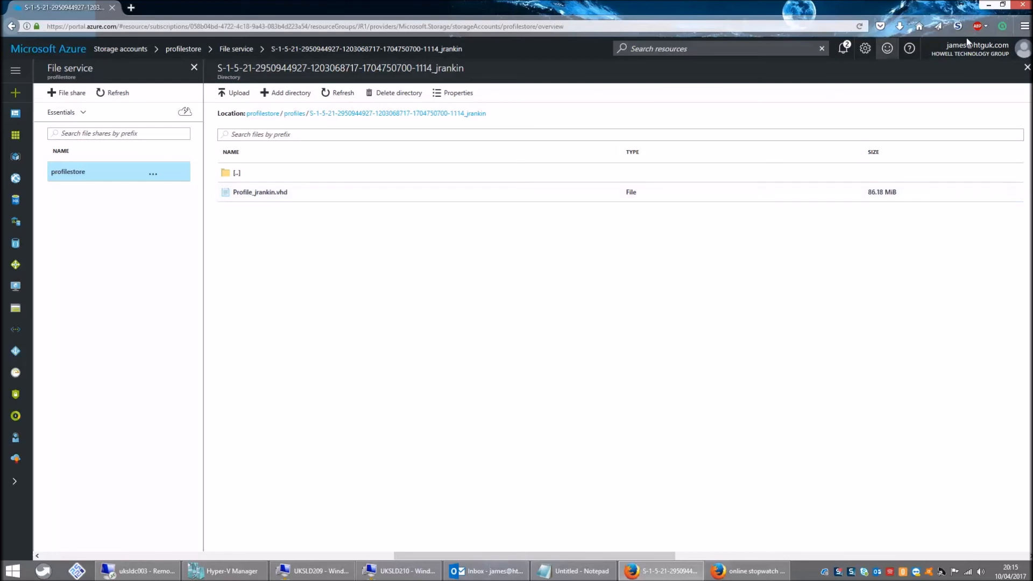
pyautogui.click(987, 5)
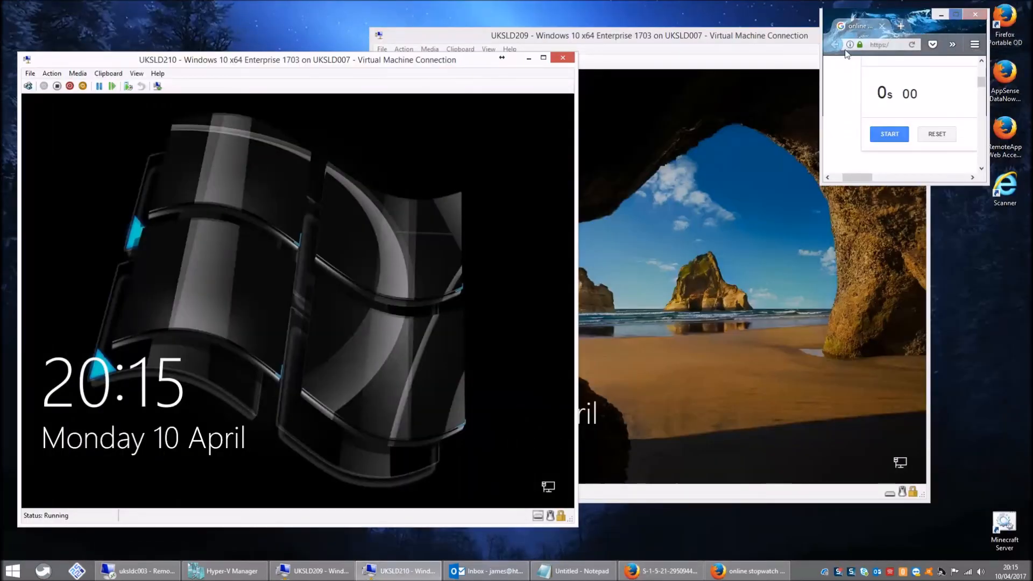
# Sign in to UKSLD209 as the domain user via Other user, starting the stopwatch at logon.
pyautogui.click(673, 63)
pyautogui.moveTo(671, 35); pyautogui.dragTo(546, 55)
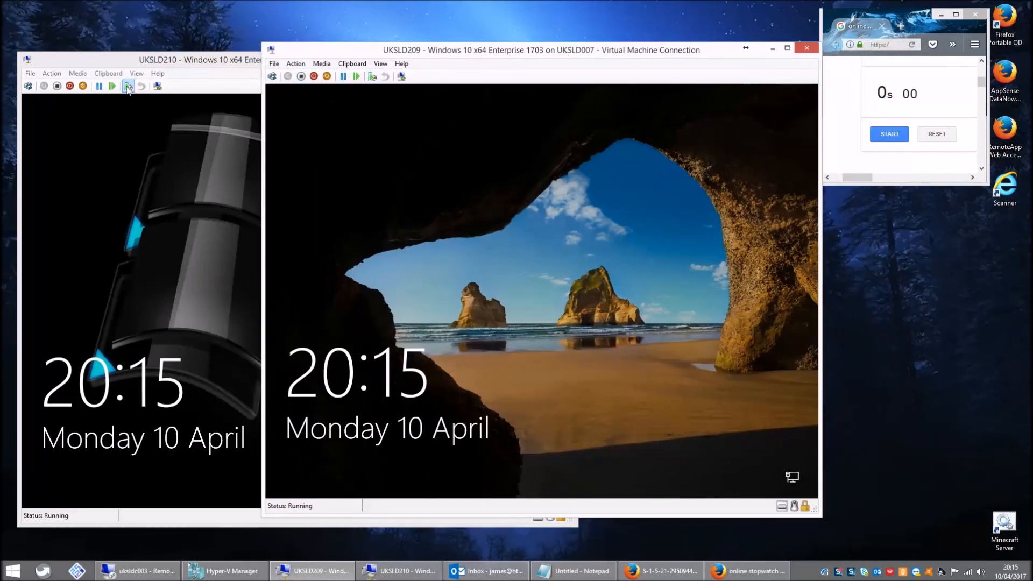
pyautogui.click(437, 194)
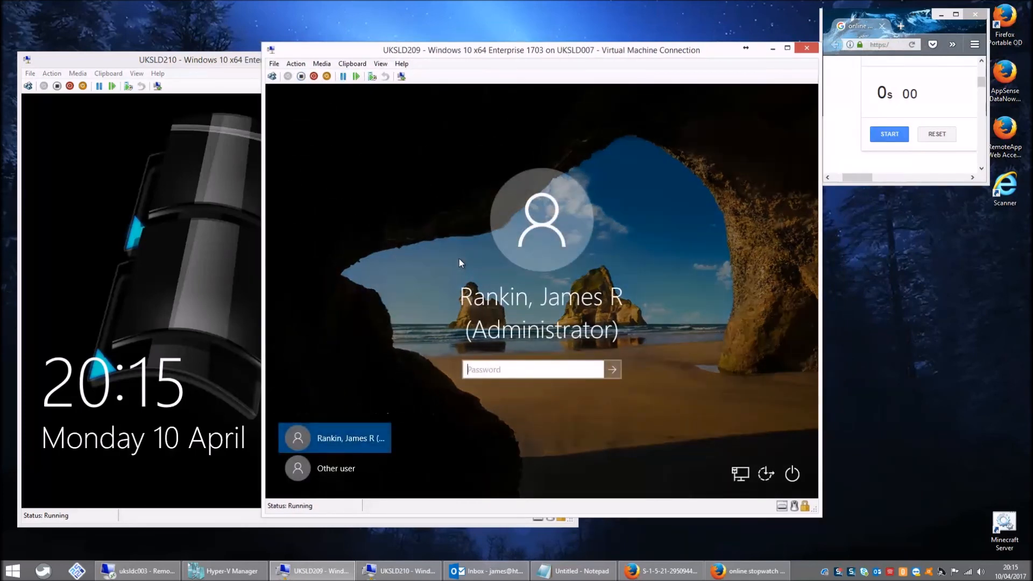
pyautogui.click(344, 468)
pyautogui.write('jrankin')
pyautogui.press('Tab')
pyautogui.write('••••••••••')
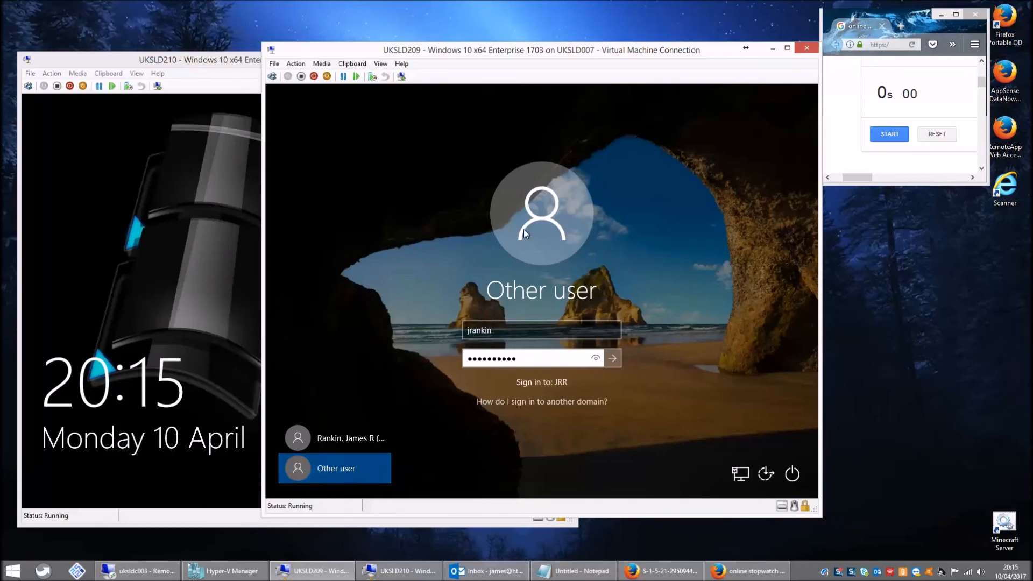
pyautogui.press('Return')
pyautogui.click(886, 143)
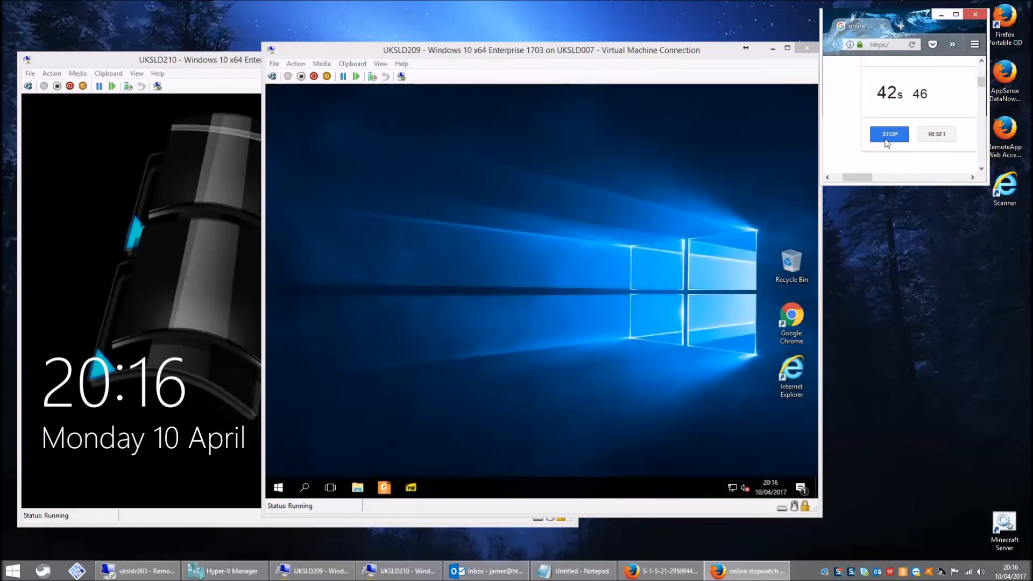
# Stop the stopwatch at 43s 20 once the desktop appears, then focus the UKSLD209 window.
pyautogui.click(886, 143)
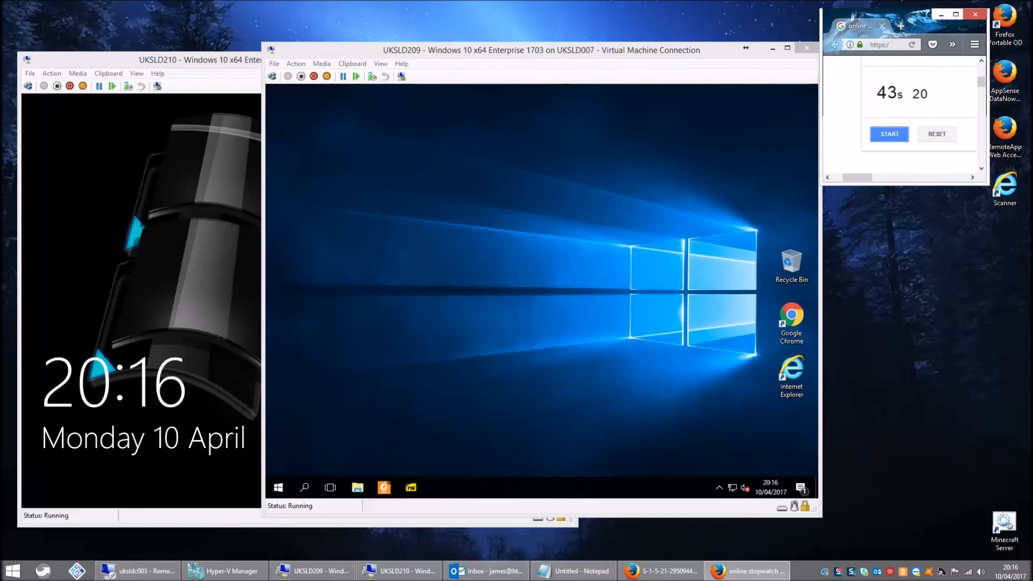
pyautogui.click(369, 289)
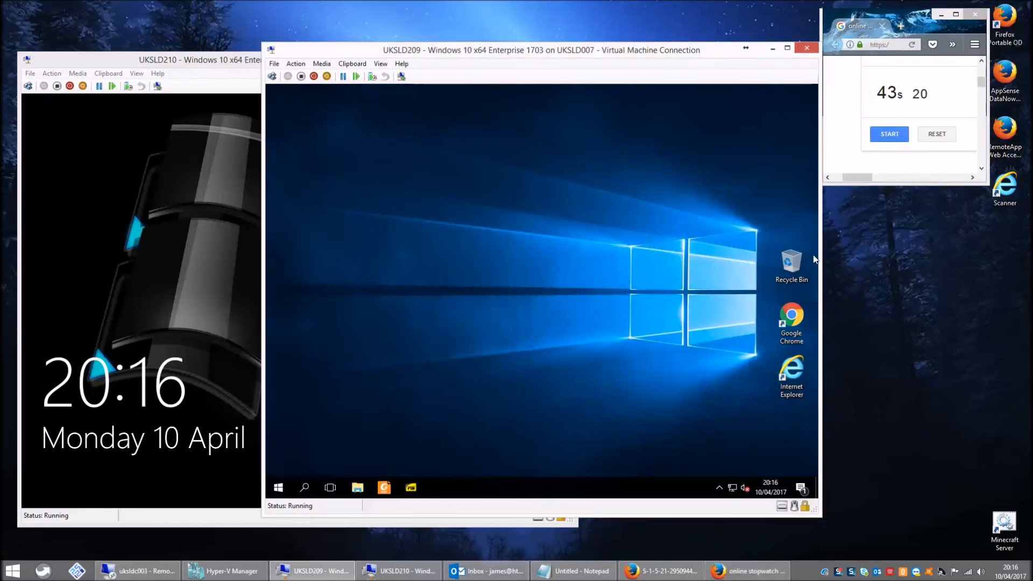
# Open UKSLD209's Start menu to check for the roamed 'Windows 10 is really annoying!!!!' tile group.
pyautogui.click(282, 487)
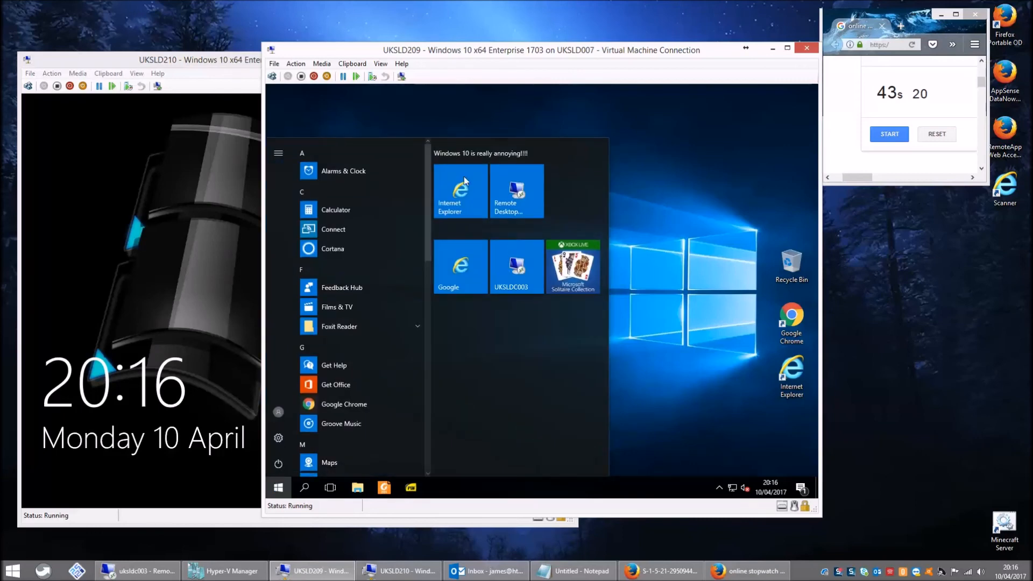